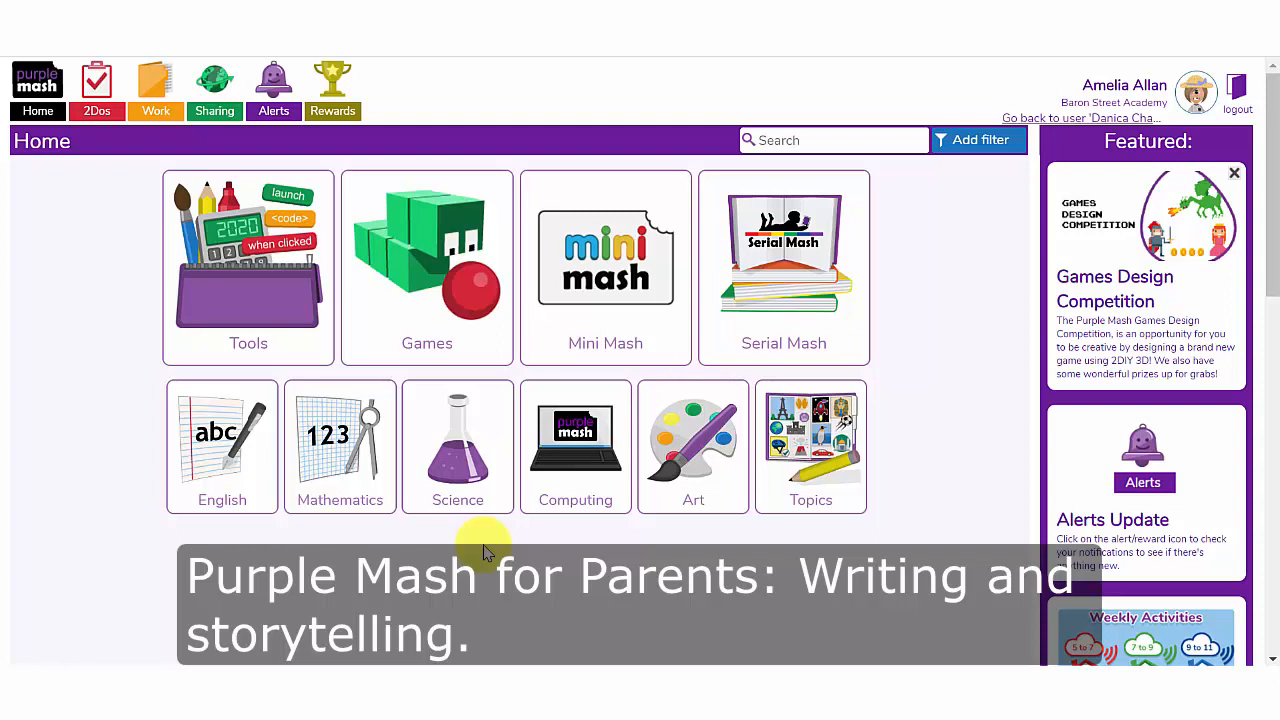
- Open the English area and look through its tools, SPAG, writing genres, printable resources and apps
{"action": "left_click", "coordinate": [220, 465]}
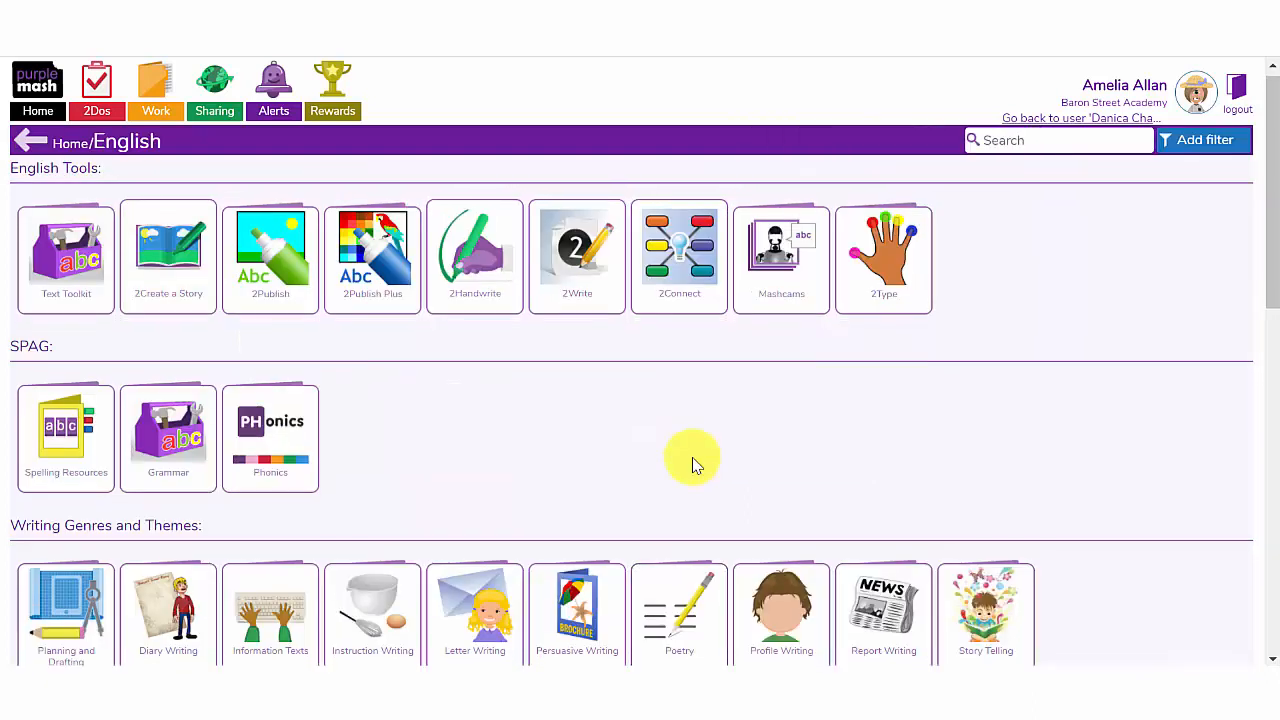
{"action": "scroll", "coordinate": [694, 463], "scroll_direction": "down", "scroll_amount": 2}
{"action": "scroll", "coordinate": [694, 463], "scroll_direction": "down", "scroll_amount": 5}
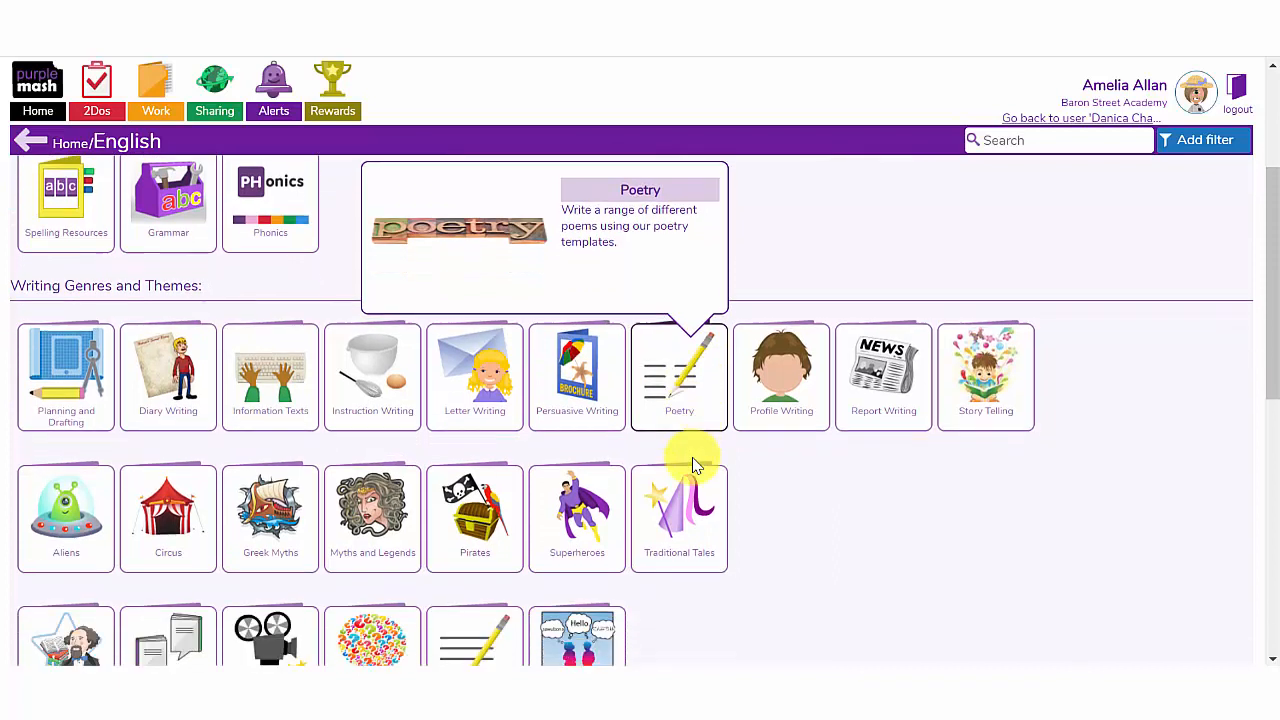
{"action": "scroll", "coordinate": [820, 515], "scroll_direction": "down", "scroll_amount": 4}
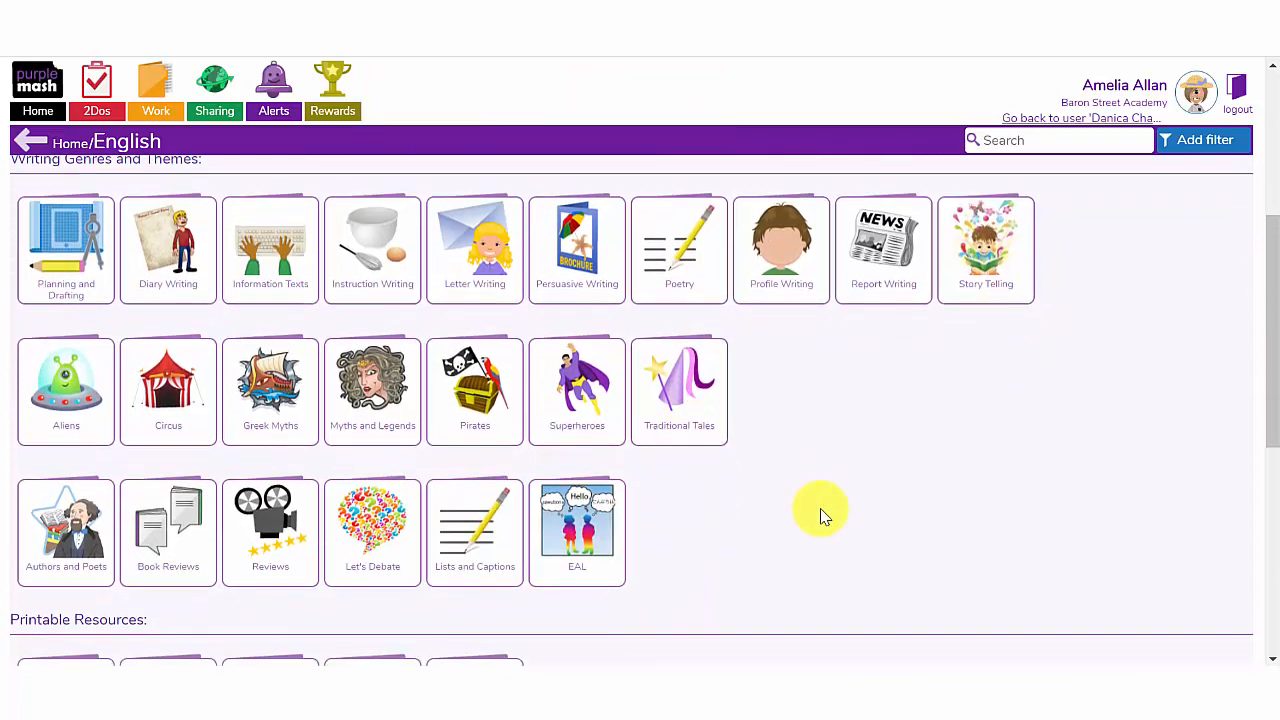
{"action": "scroll", "coordinate": [820, 515], "scroll_direction": "down", "scroll_amount": 6}
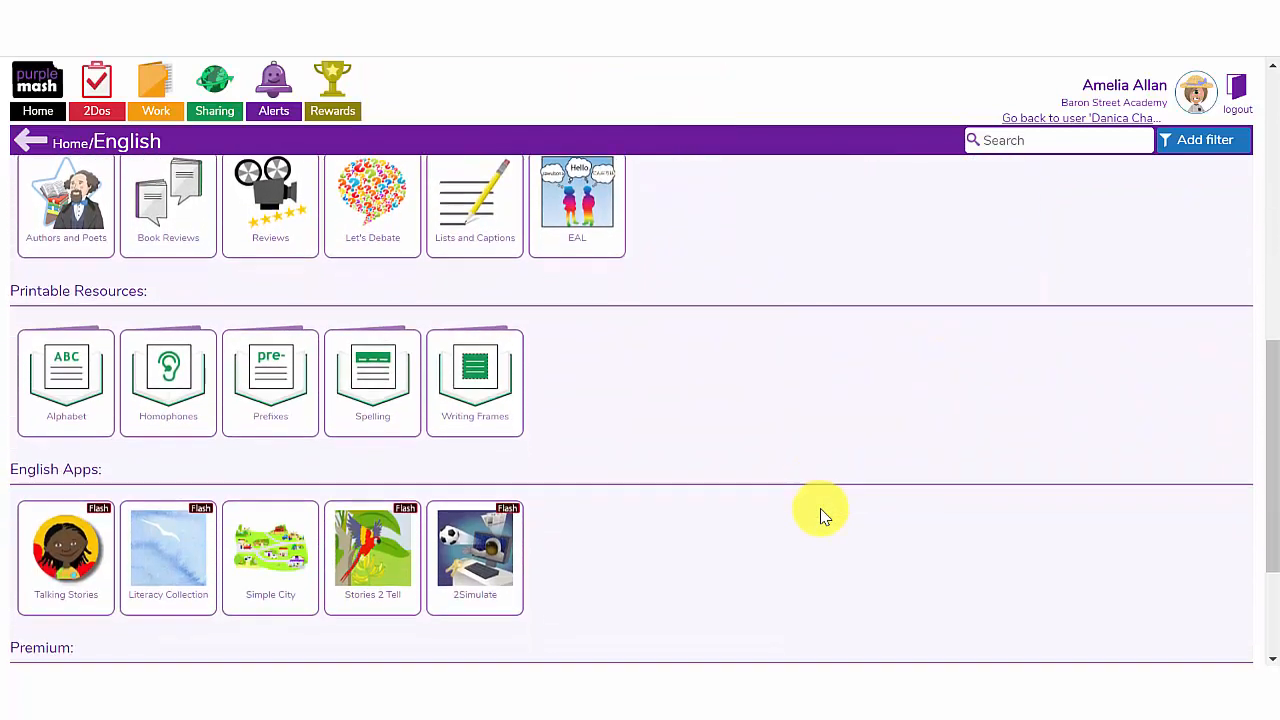
{"action": "scroll", "coordinate": [820, 515], "scroll_direction": "up", "scroll_amount": 4}
{"action": "scroll", "coordinate": [820, 515], "scroll_direction": "up", "scroll_amount": 9}
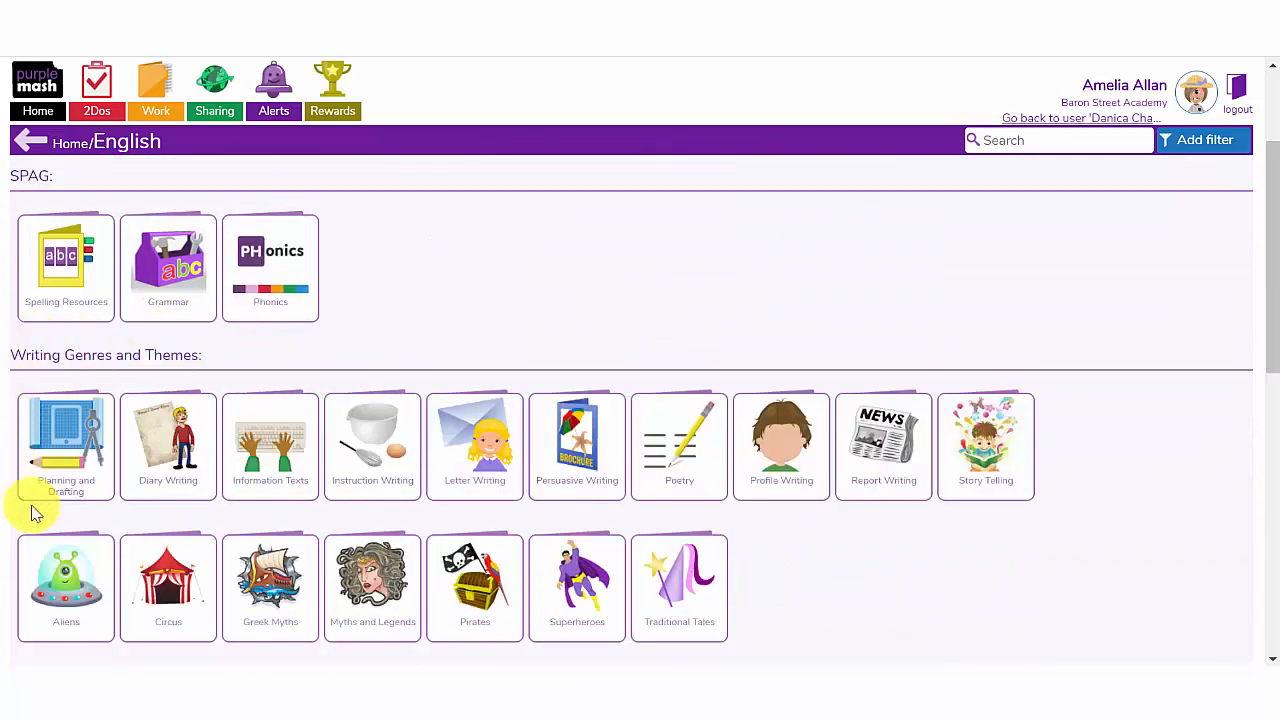
{"action": "scroll", "coordinate": [76, 511], "scroll_direction": "up", "scroll_amount": 4}
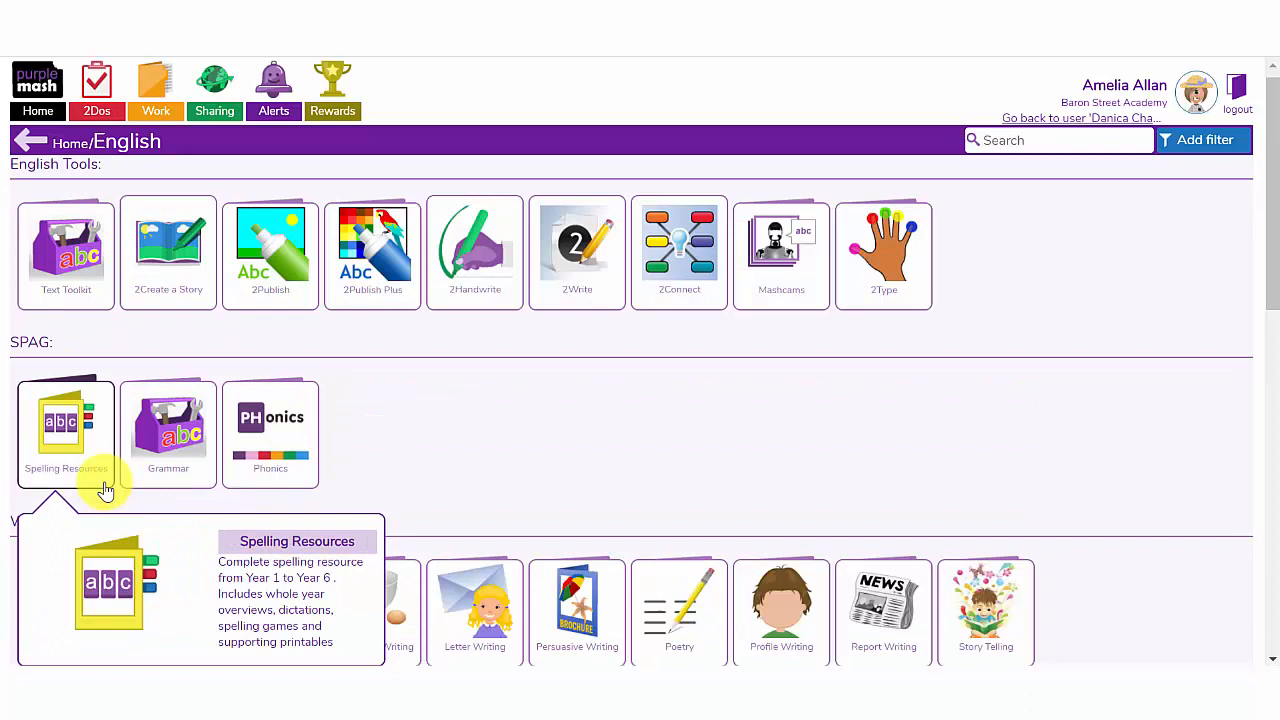
{"action": "scroll", "coordinate": [100, 490], "scroll_direction": "down", "scroll_amount": 2}
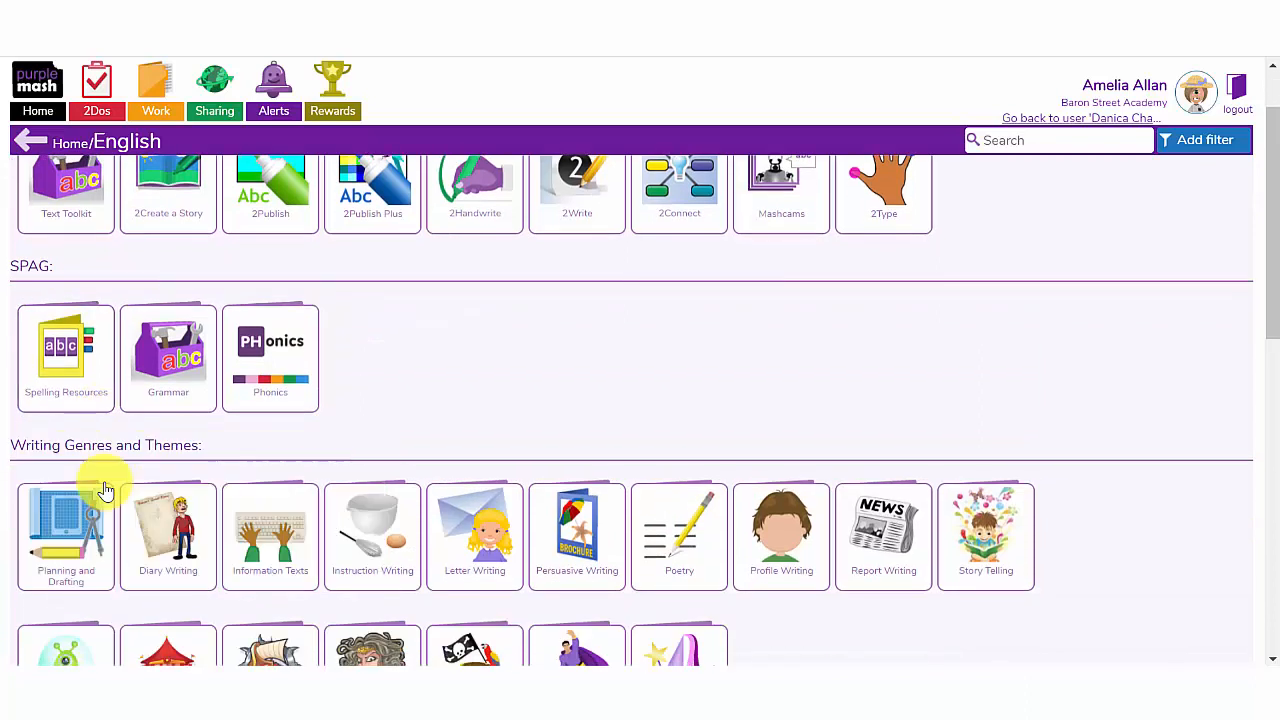
- Open the printable Writing Frames collection within Planning and Drafting
{"action": "left_click", "coordinate": [62, 551]}
{"action": "scroll", "coordinate": [62, 551], "scroll_direction": "down", "scroll_amount": 1}
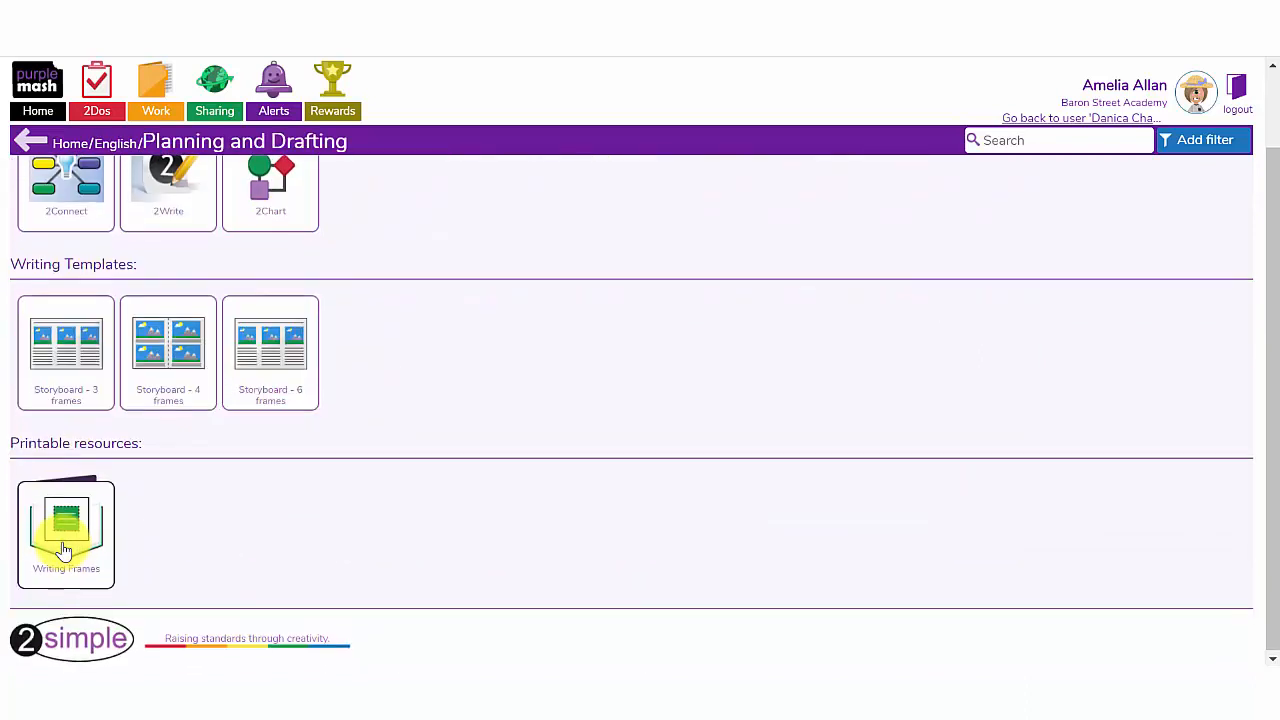
{"action": "left_click", "coordinate": [45, 540]}
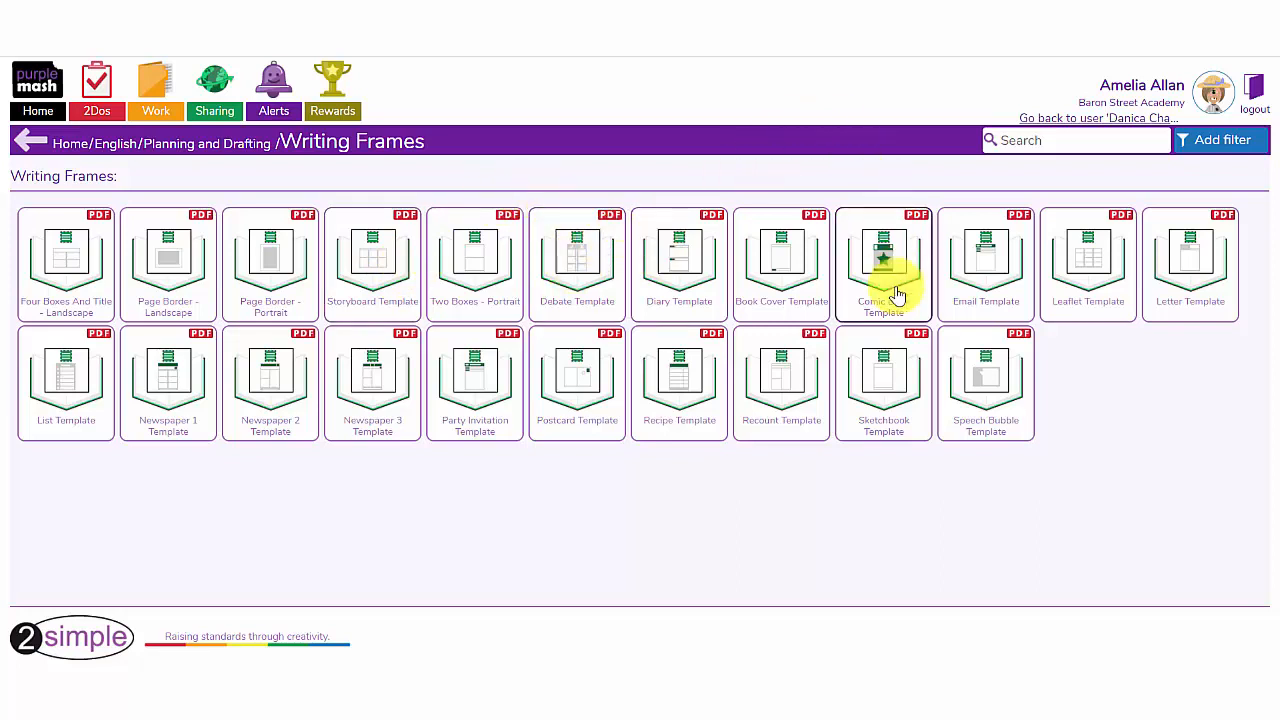
- View the Newspaper 1 Template PDF from its heading to the end of the page, and return to the writing frames
{"action": "left_click", "coordinate": [168, 400]}
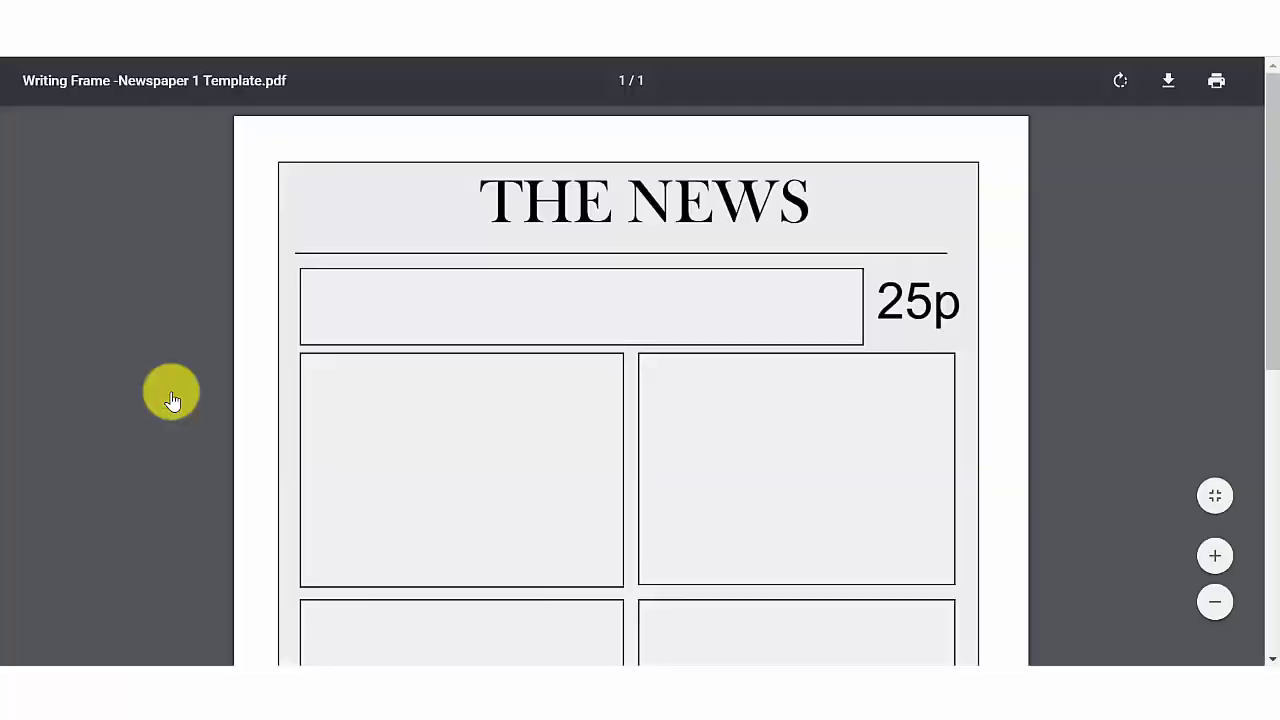
{"action": "scroll", "coordinate": [172, 400], "scroll_direction": "down", "scroll_amount": 3}
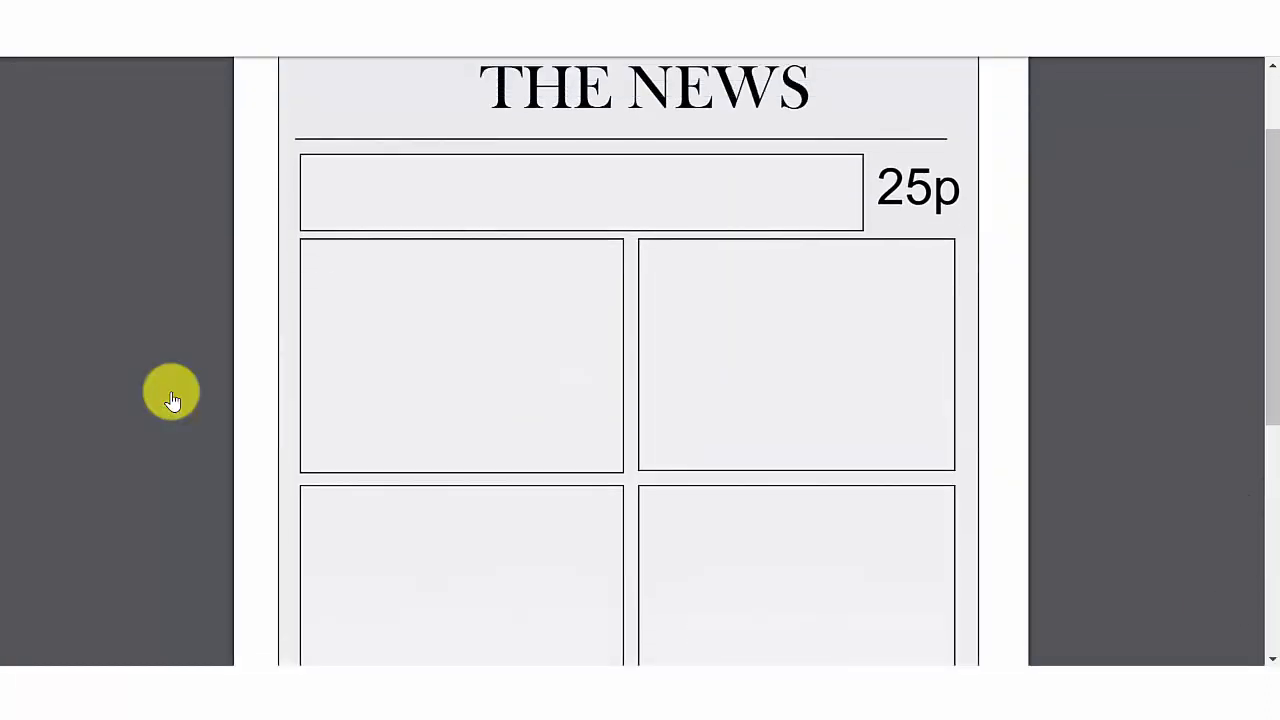
{"action": "scroll", "coordinate": [172, 400], "scroll_direction": "down", "scroll_amount": 2}
{"action": "scroll", "coordinate": [172, 400], "scroll_direction": "up", "scroll_amount": 5}
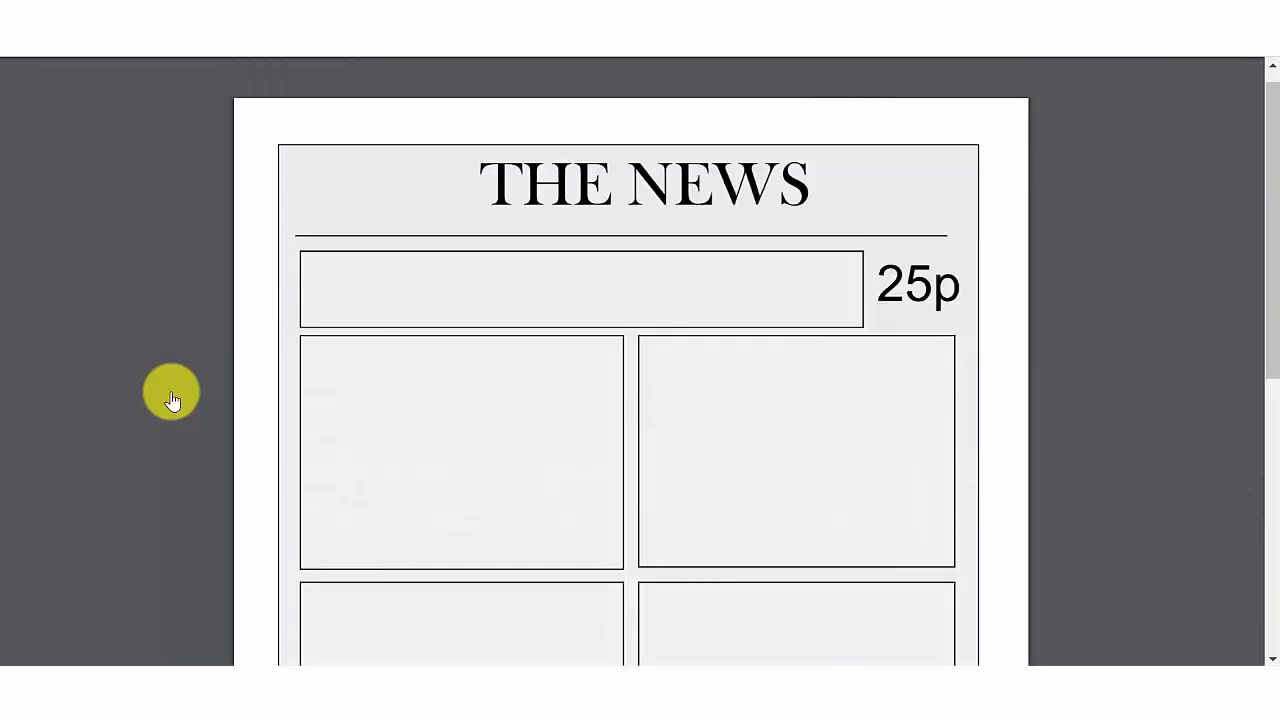
{"action": "scroll", "coordinate": [172, 400], "scroll_direction": "down", "scroll_amount": 5}
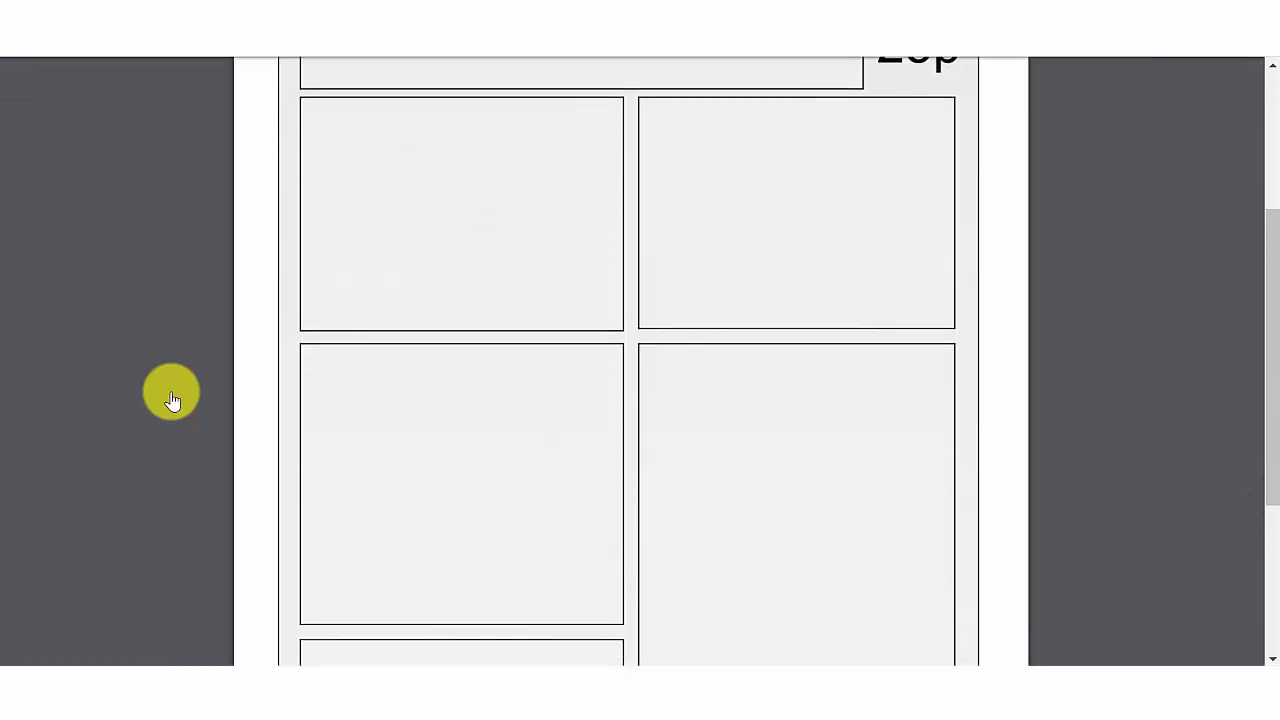
{"action": "scroll", "coordinate": [172, 400], "scroll_direction": "down", "scroll_amount": 2}
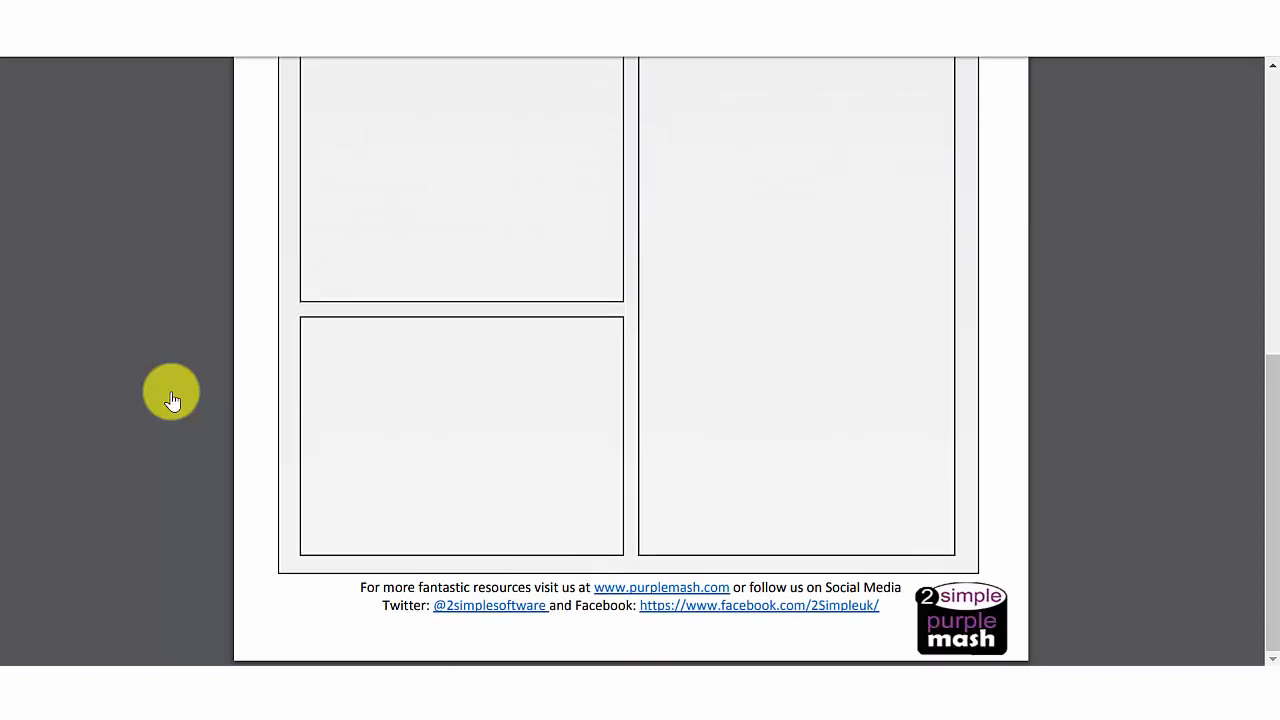
{"action": "left_click", "coordinate": [308, 12]}
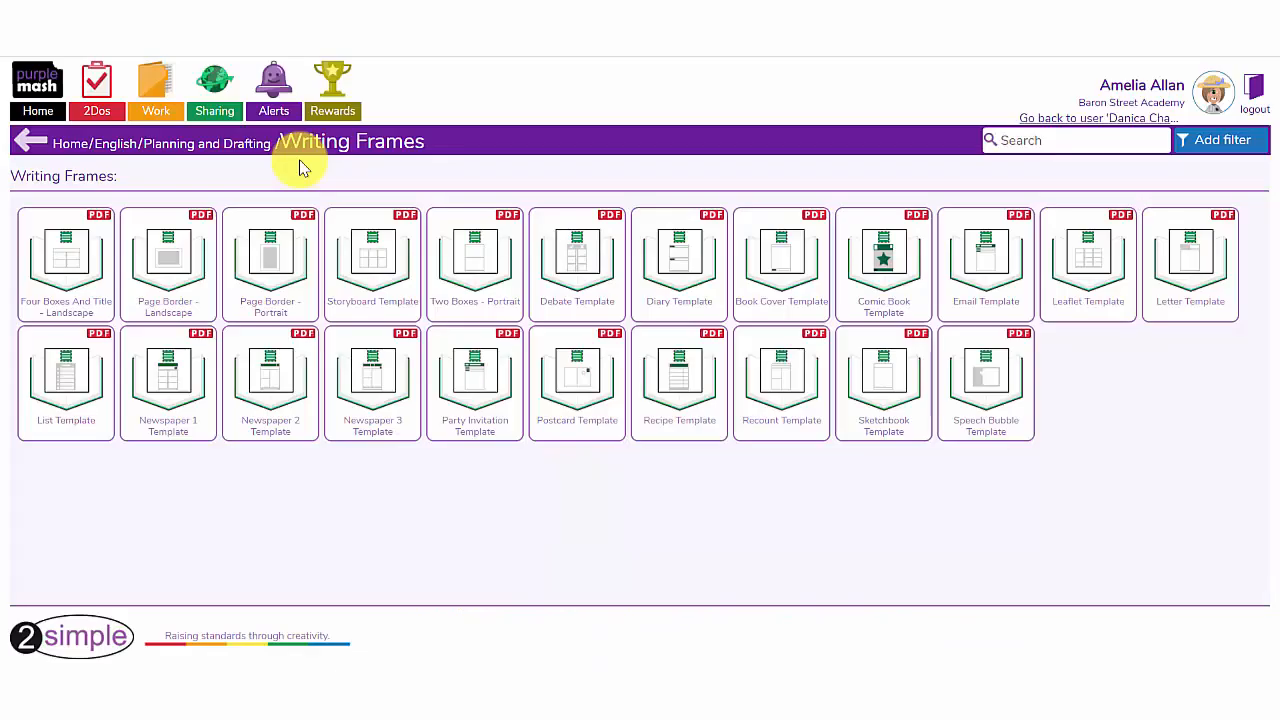
- Return to Planning and Drafting and create a new 2Connect document from the Story Planner template
{"action": "left_click", "coordinate": [197, 154]}
{"action": "mouse_move", "coordinate": [75, 268]}
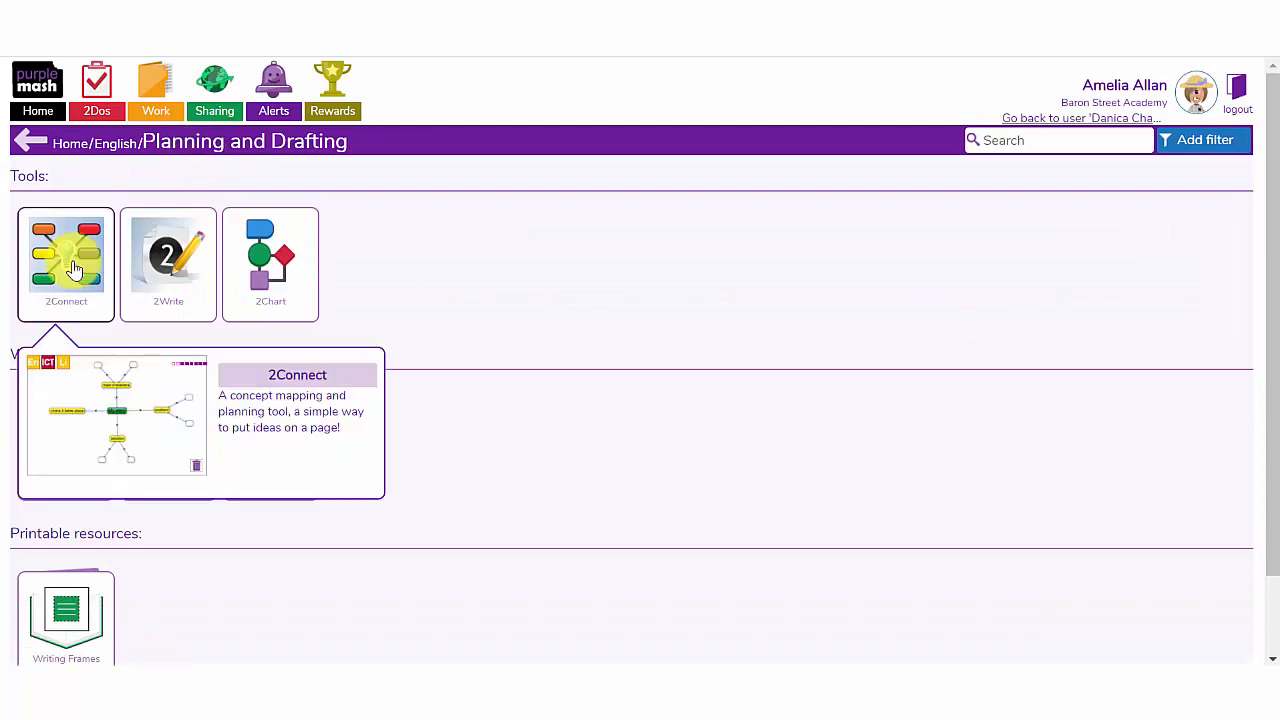
{"action": "left_click", "coordinate": [75, 268]}
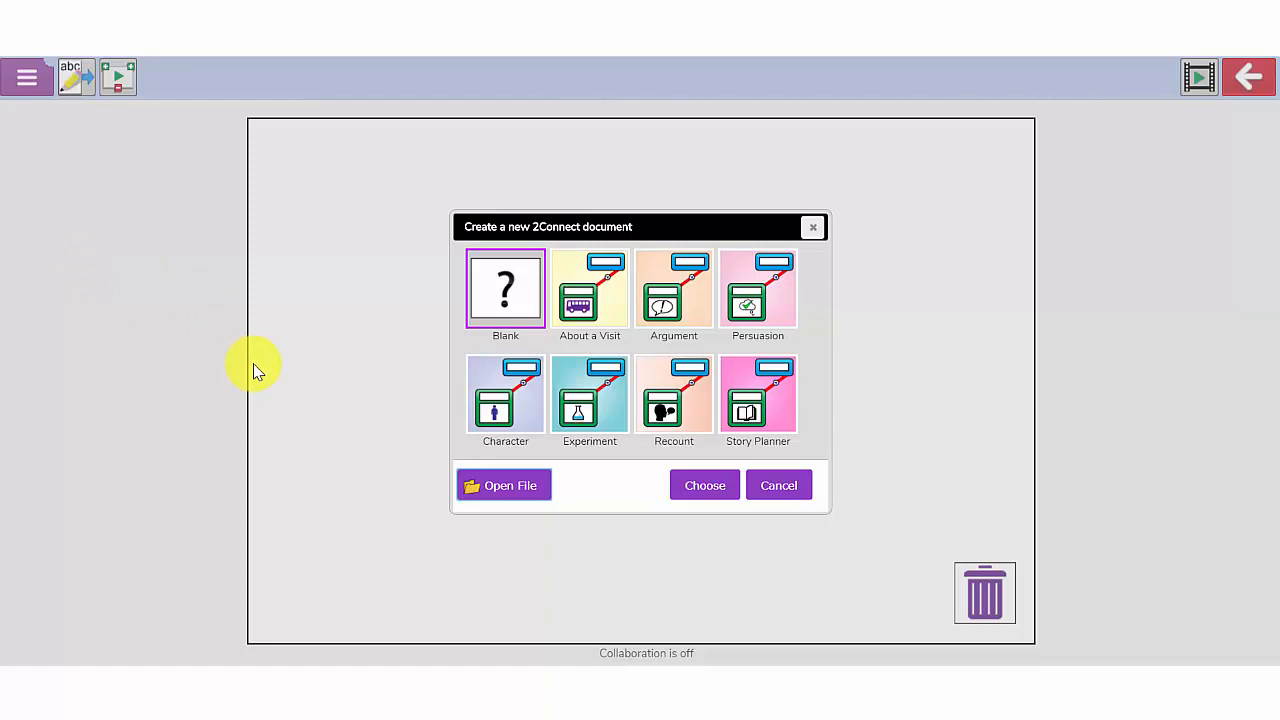
{"action": "left_click", "coordinate": [757, 400]}
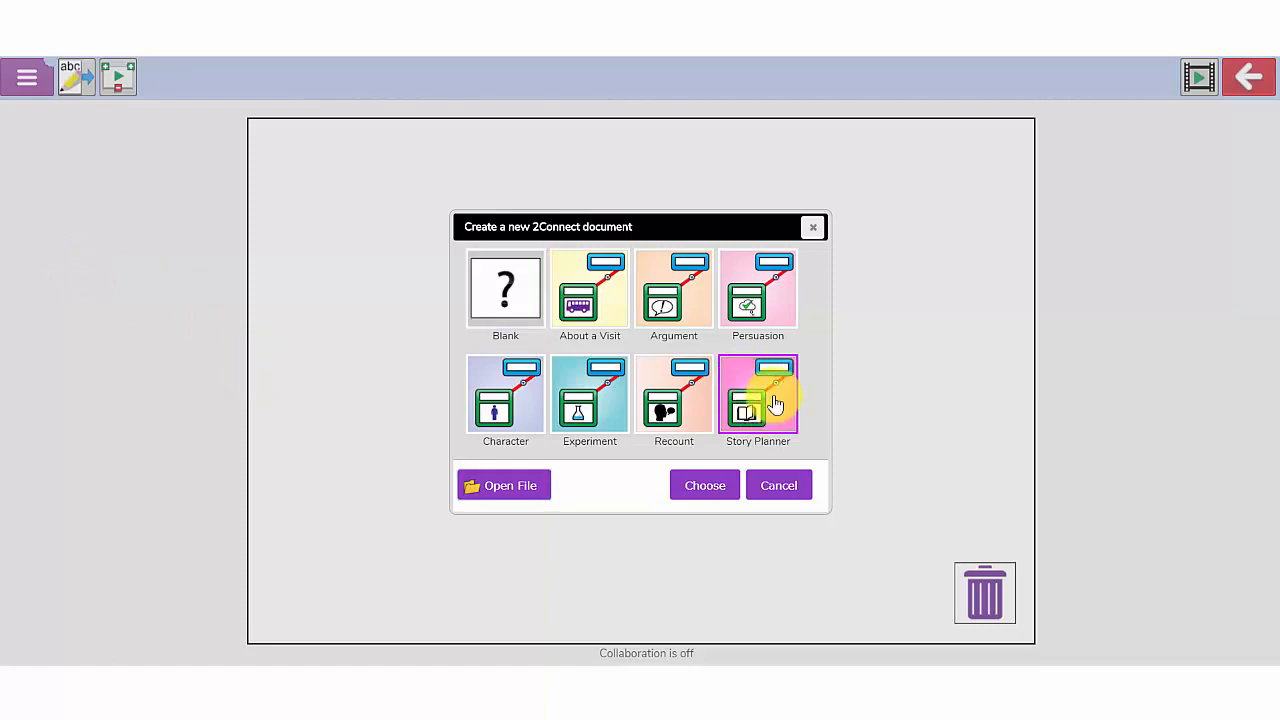
{"action": "double_click", "coordinate": [775, 402]}
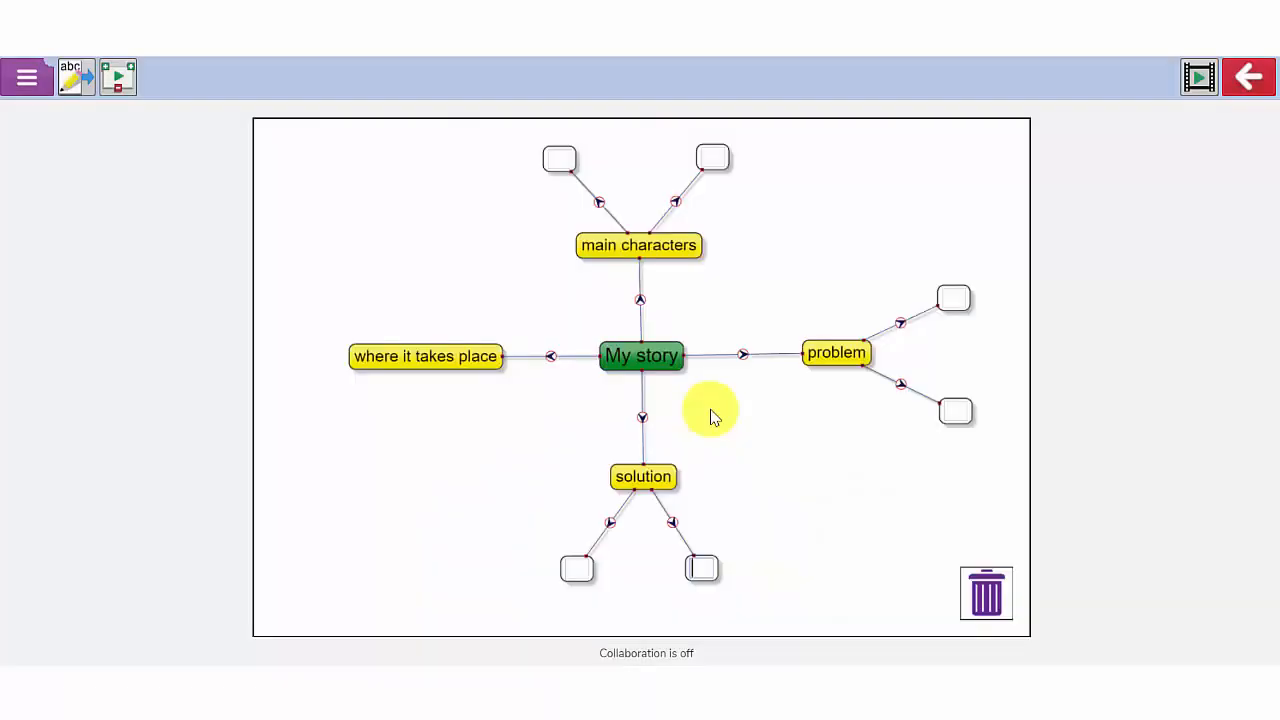
- Rename the central node of the story plan "Haunted House Tale" and start adding a picture to it
{"action": "left_click", "coordinate": [655, 365]}
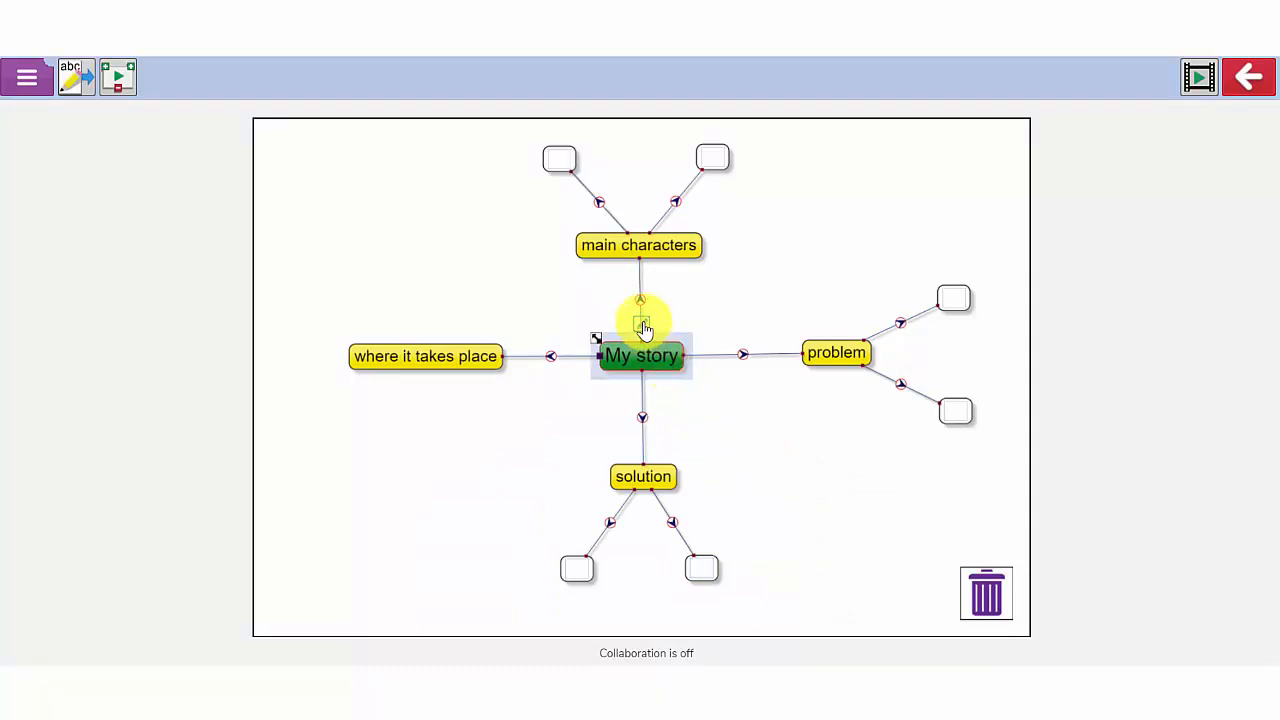
{"action": "left_click", "coordinate": [641, 327]}
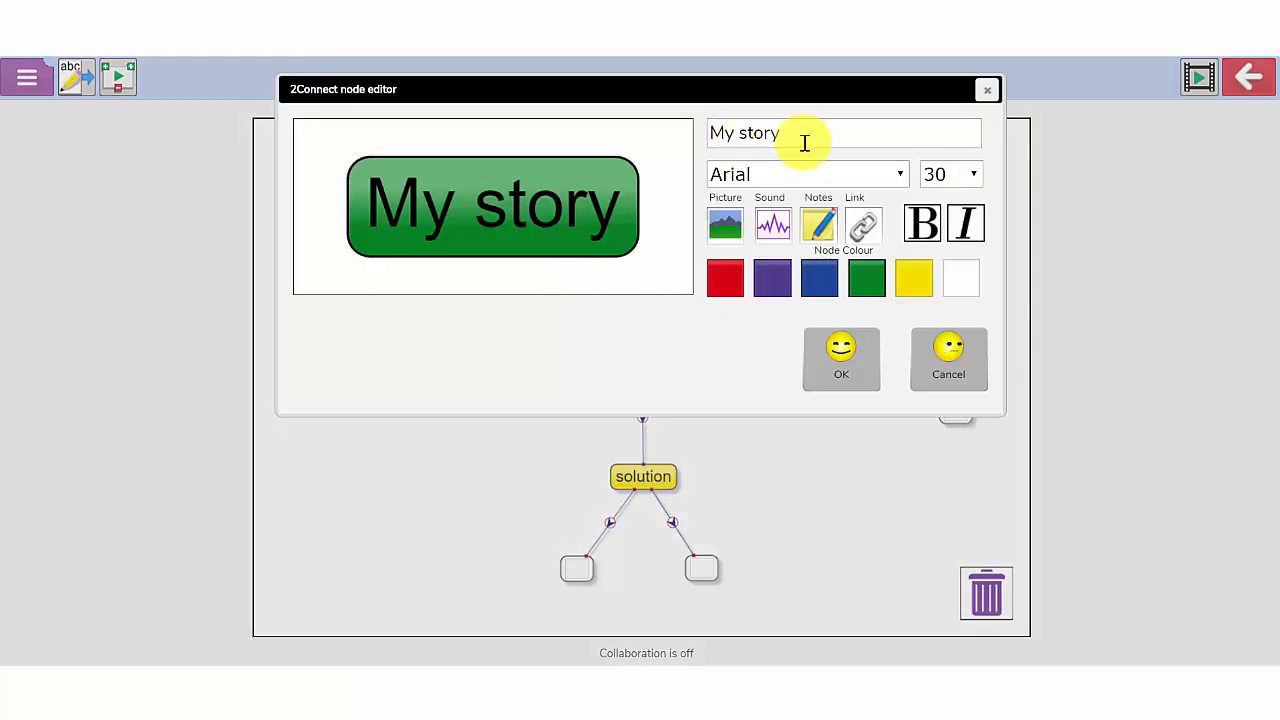
{"action": "left_click_drag", "start_coordinate": [804, 143], "coordinate": [705, 136]}
{"action": "type", "text": "Haunted House Tale"}
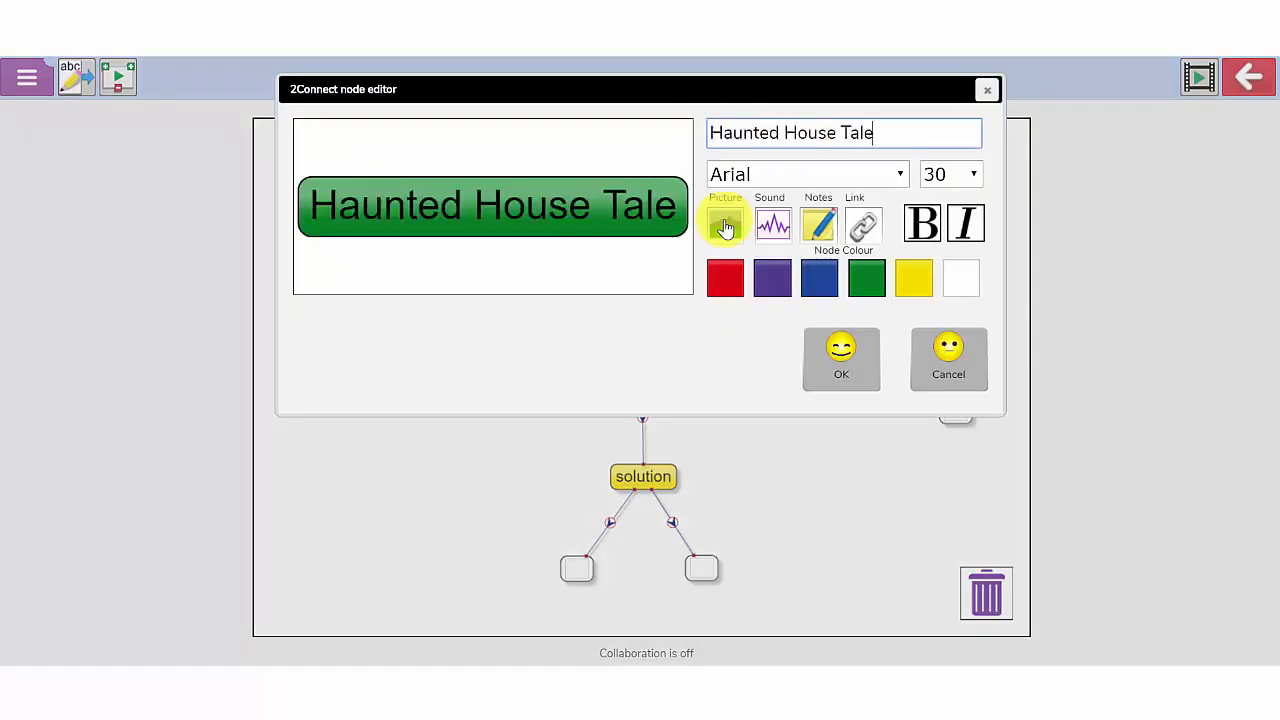
{"action": "left_click", "coordinate": [725, 227]}
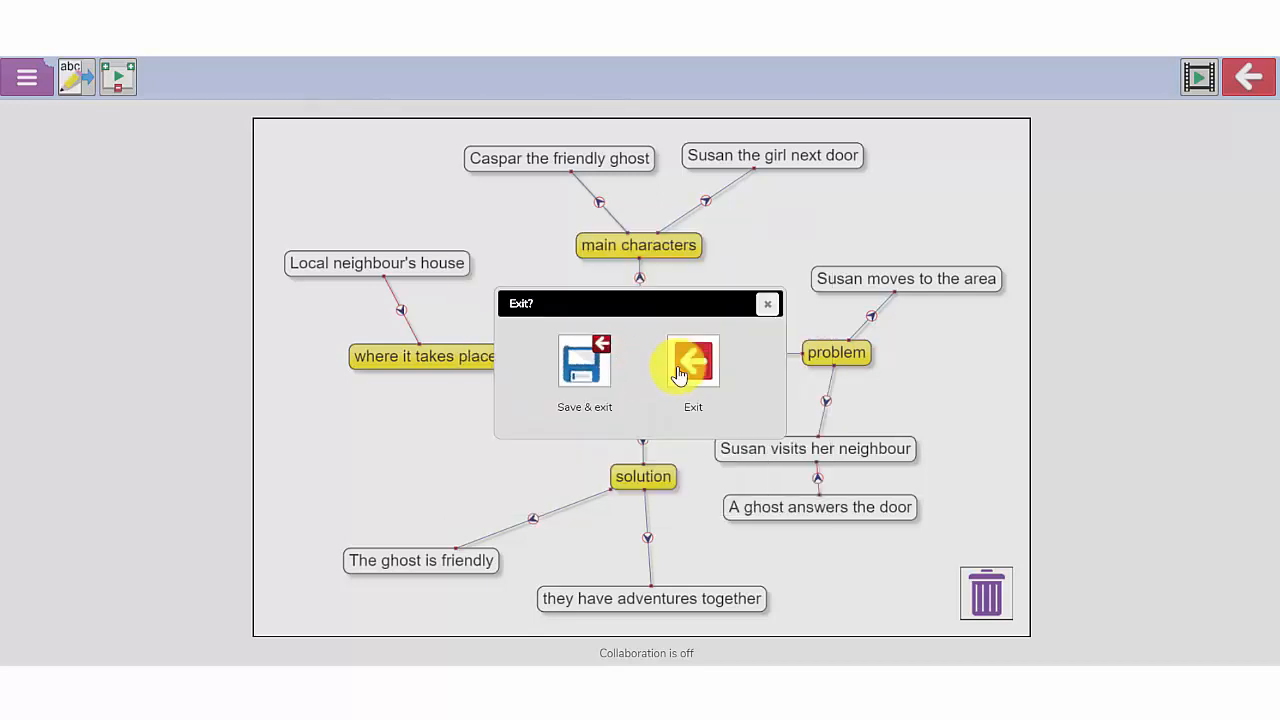
- Exit the story plan without saving and preview the 3-frame and 6-frame storyboard templates
{"action": "left_click", "coordinate": [681, 364]}
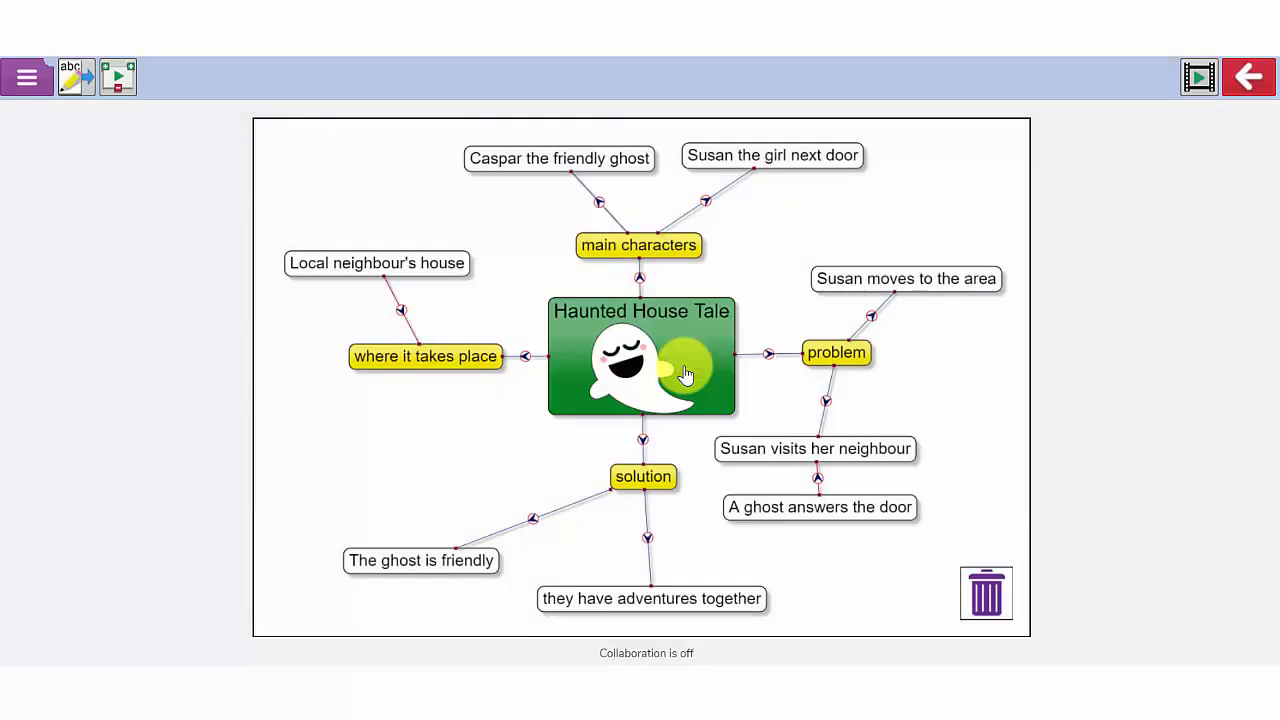
{"action": "scroll", "coordinate": [585, 320], "scroll_direction": "down", "scroll_amount": 1}
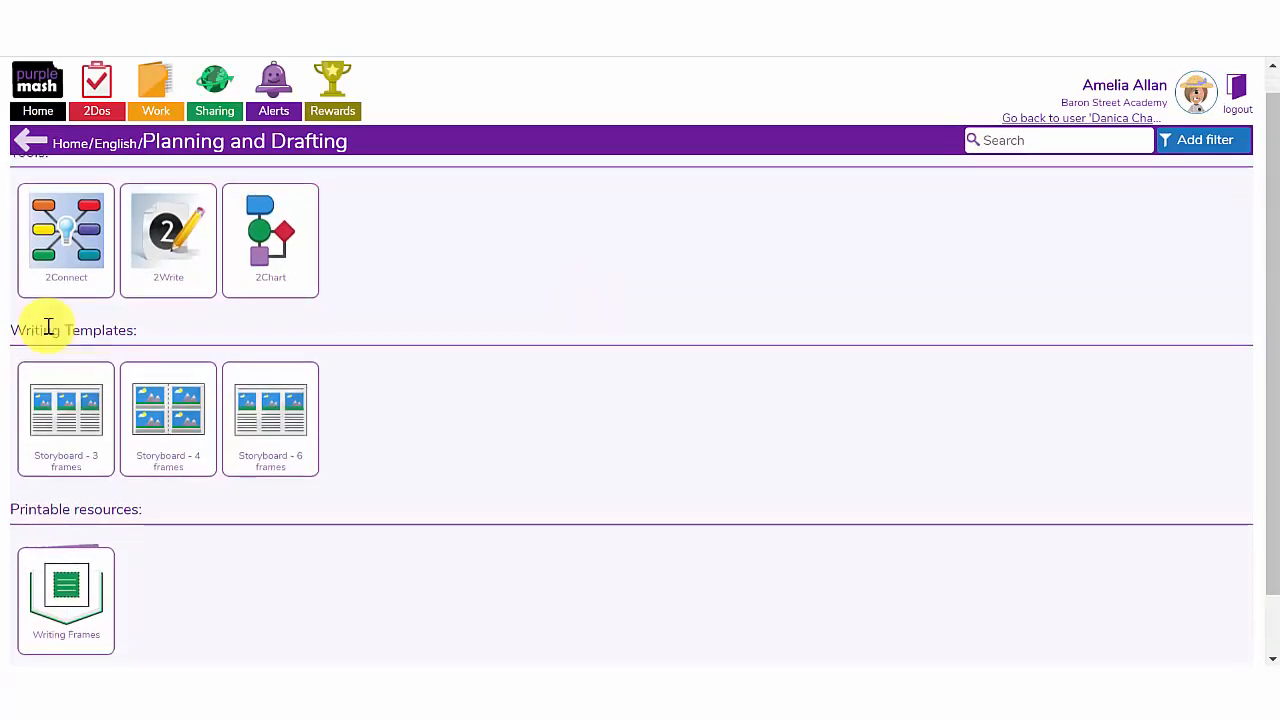
{"action": "mouse_move", "coordinate": [45, 410]}
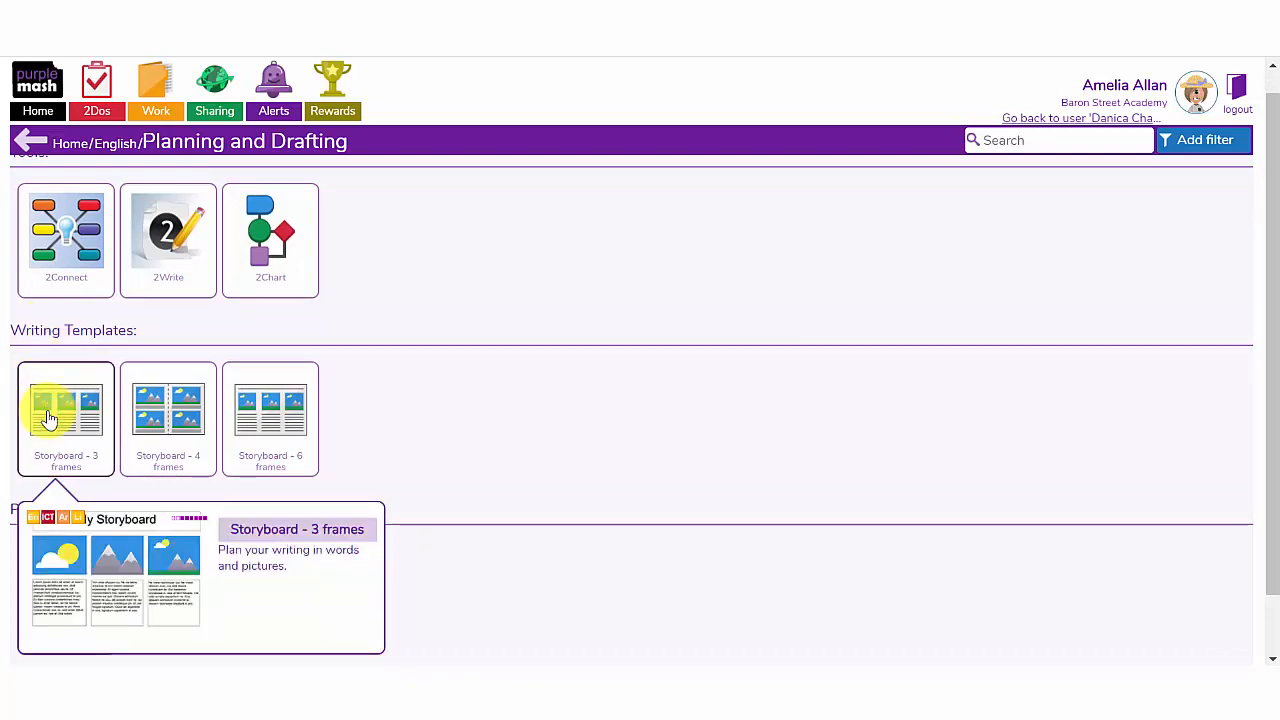
{"action": "mouse_move", "coordinate": [286, 422]}
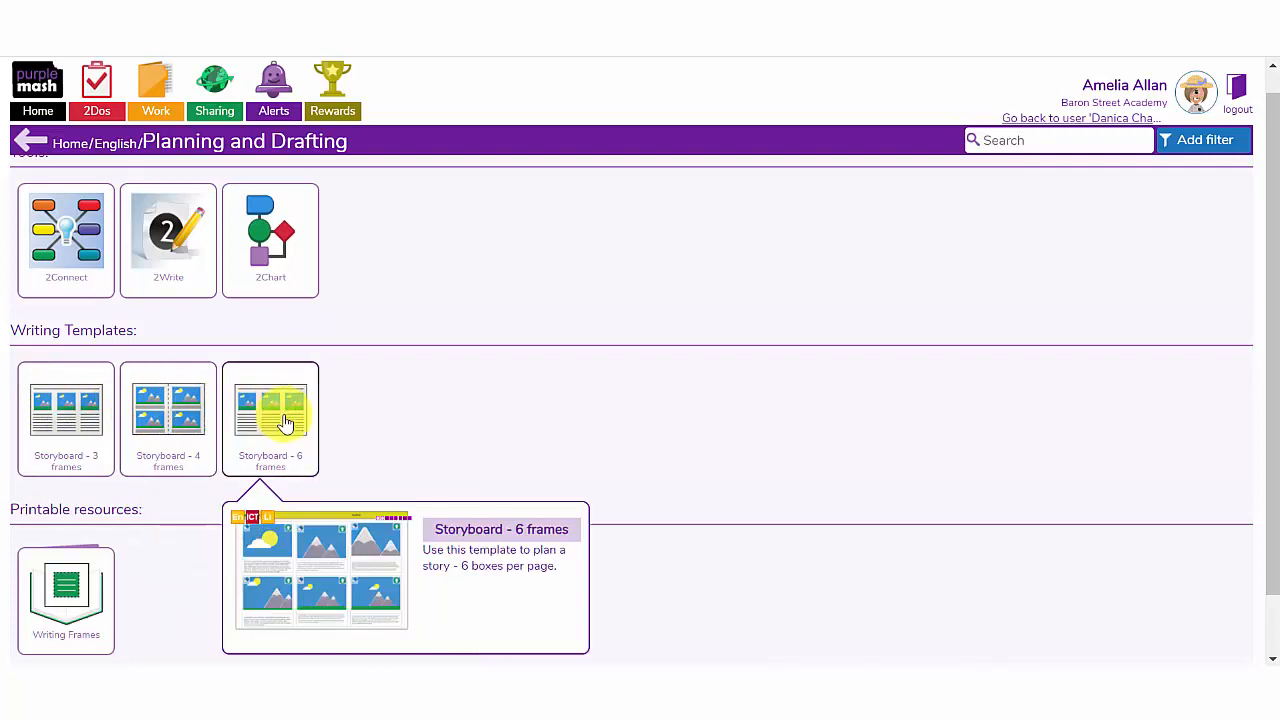
- Open the Storyboard - 3 frames template and title it "Little Red Riding Hood"
{"action": "left_click", "coordinate": [52, 420]}
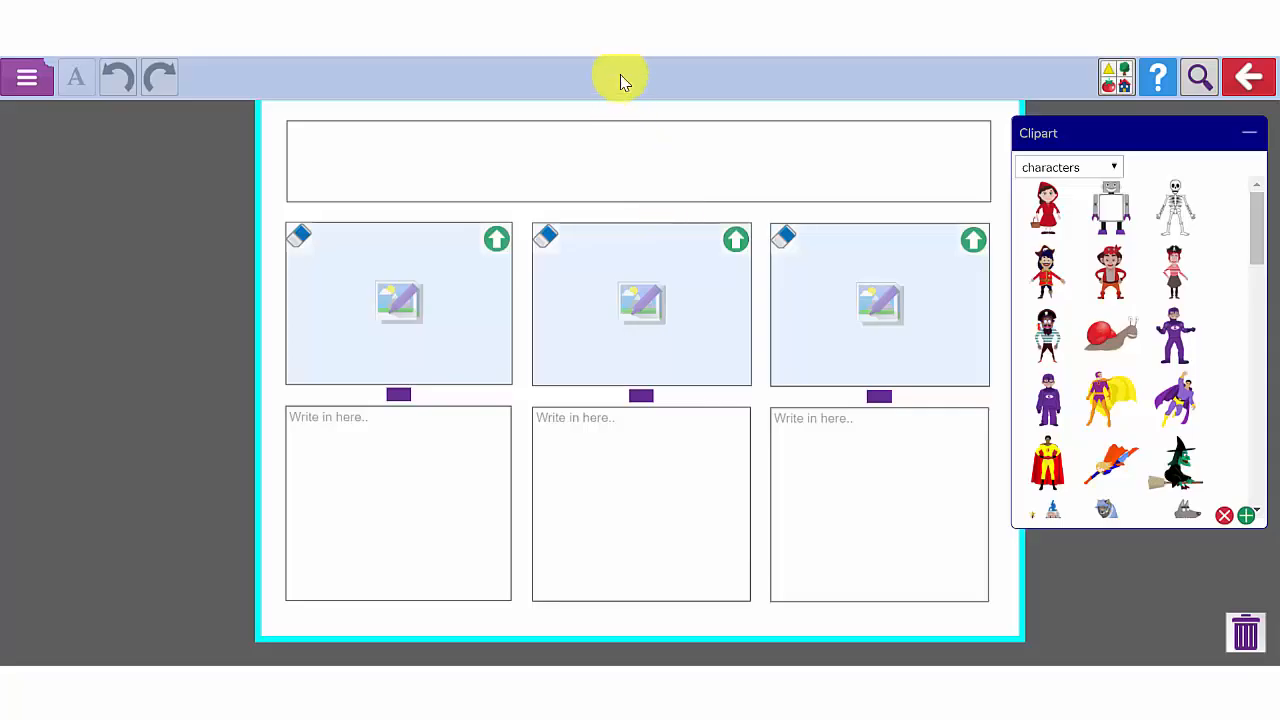
{"action": "left_click", "coordinate": [651, 163]}
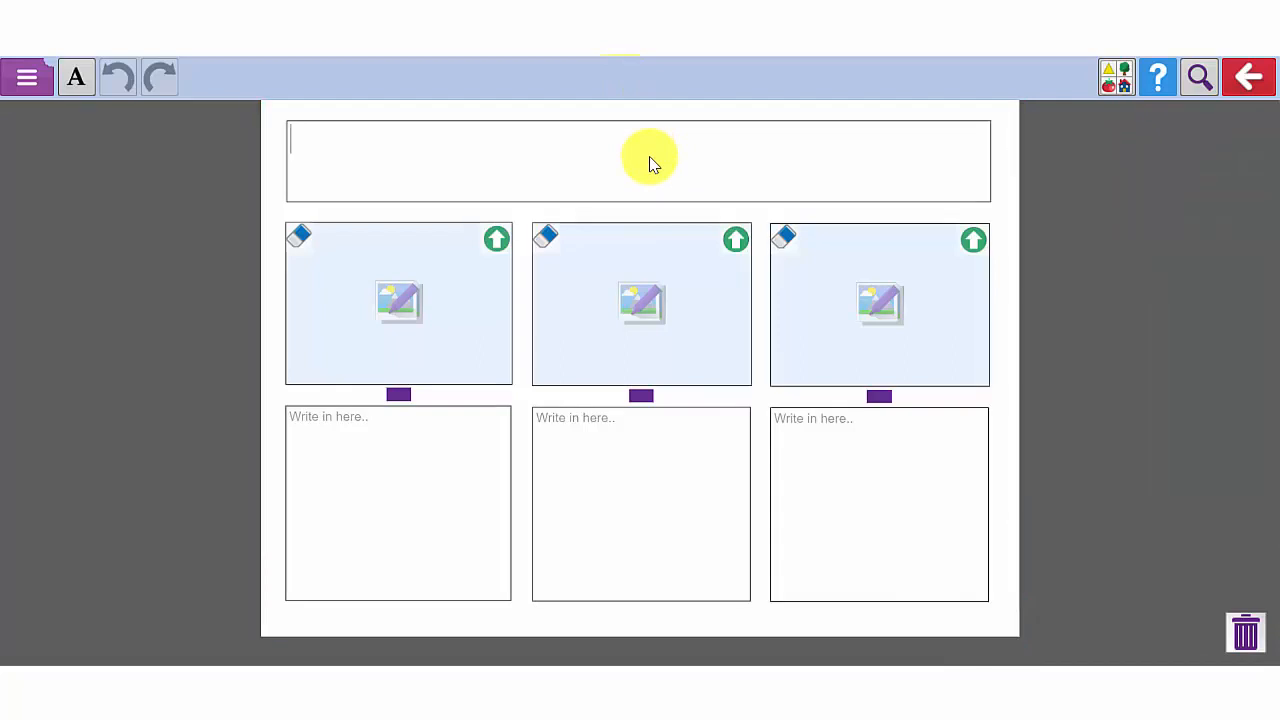
{"action": "type", "text": "Little Red Riding Hood"}
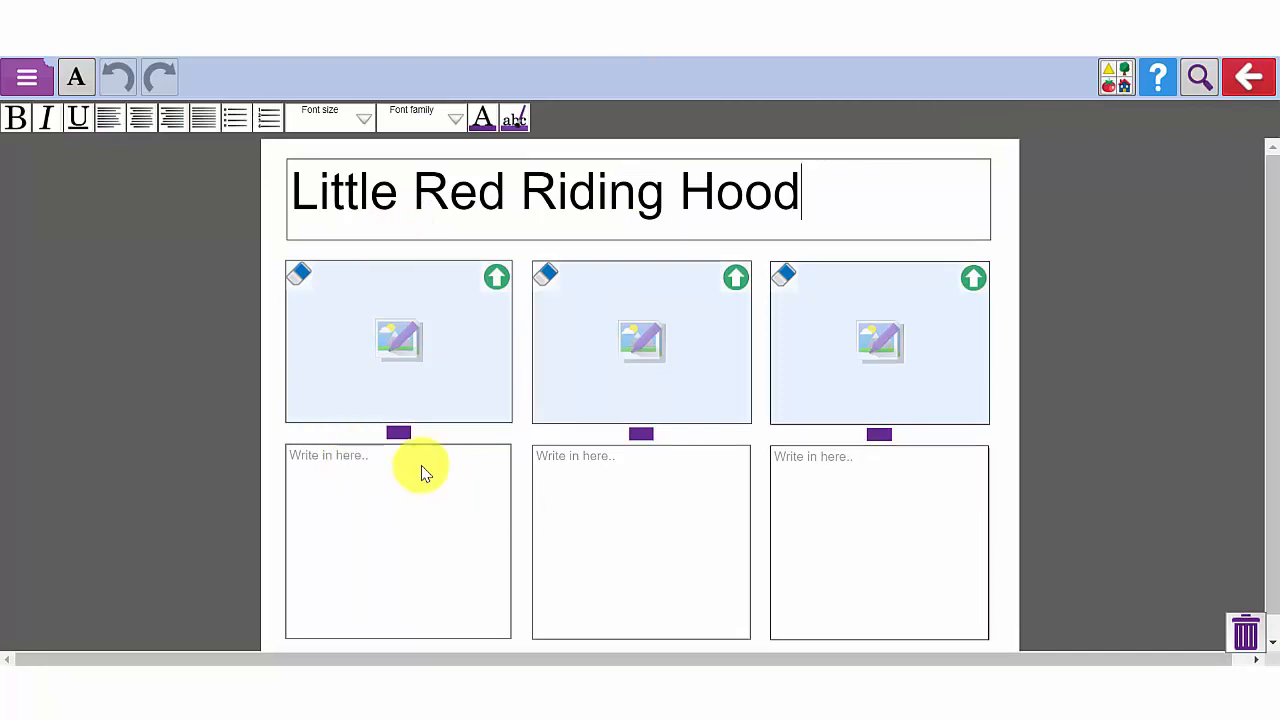
- Look through the saved files in My Work for a picture for the first frame, and close the file browser
{"action": "left_click", "coordinate": [495, 280]}
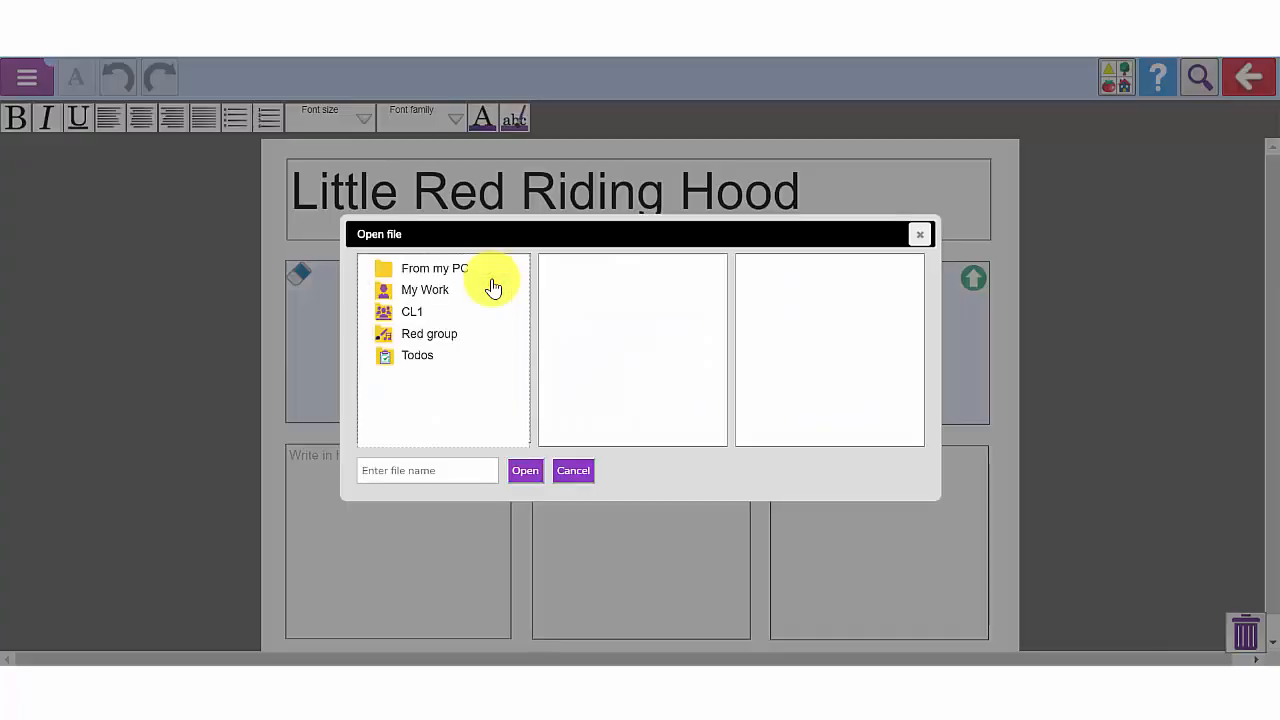
{"action": "left_click", "coordinate": [447, 290]}
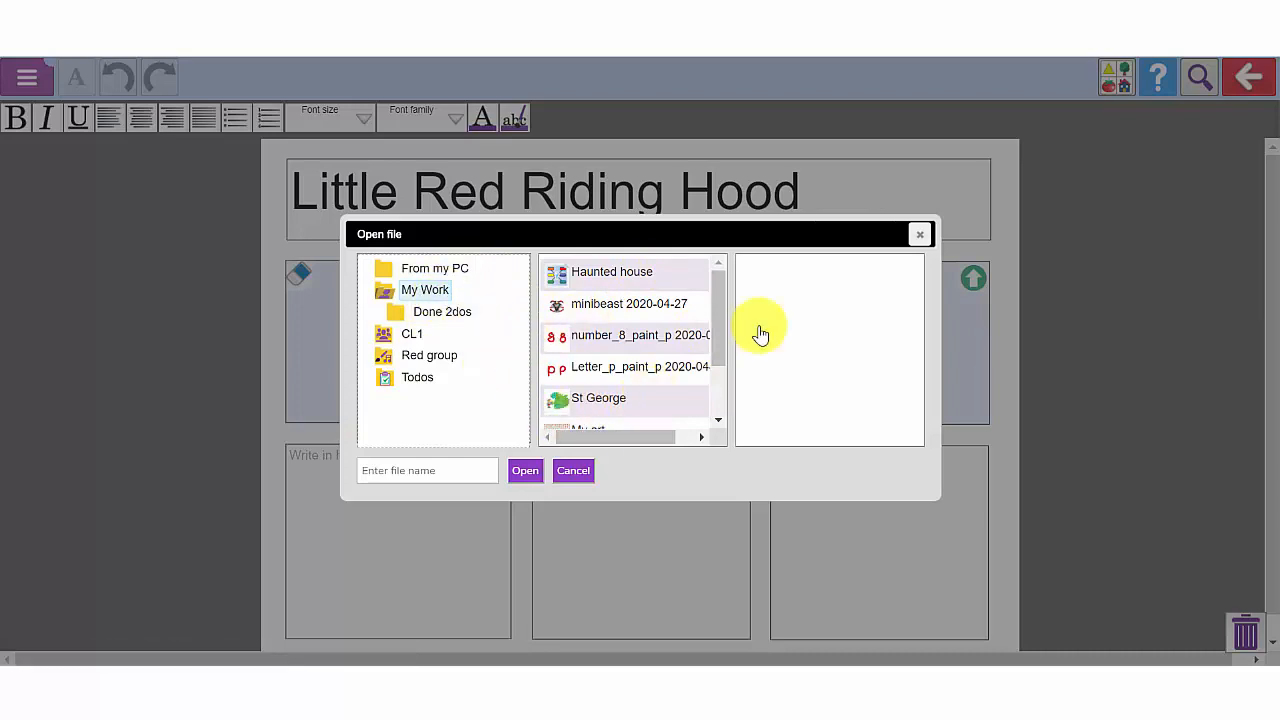
{"action": "left_click", "coordinate": [920, 234]}
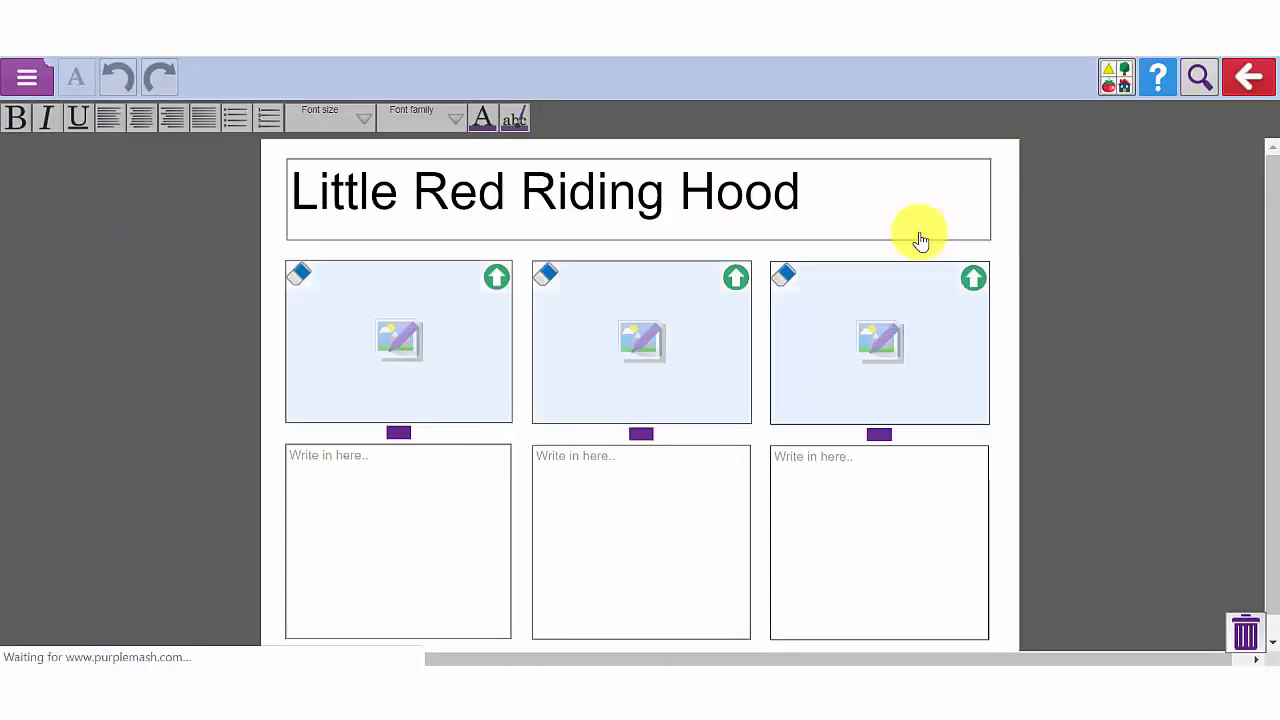
- Show the clipart collection, look through its categories and choose "characters"
{"action": "left_click", "coordinate": [1118, 76]}
{"action": "scroll", "coordinate": [1123, 388], "scroll_direction": "up", "scroll_amount": 5}
{"action": "scroll", "coordinate": [1123, 388], "scroll_direction": "up", "scroll_amount": 3}
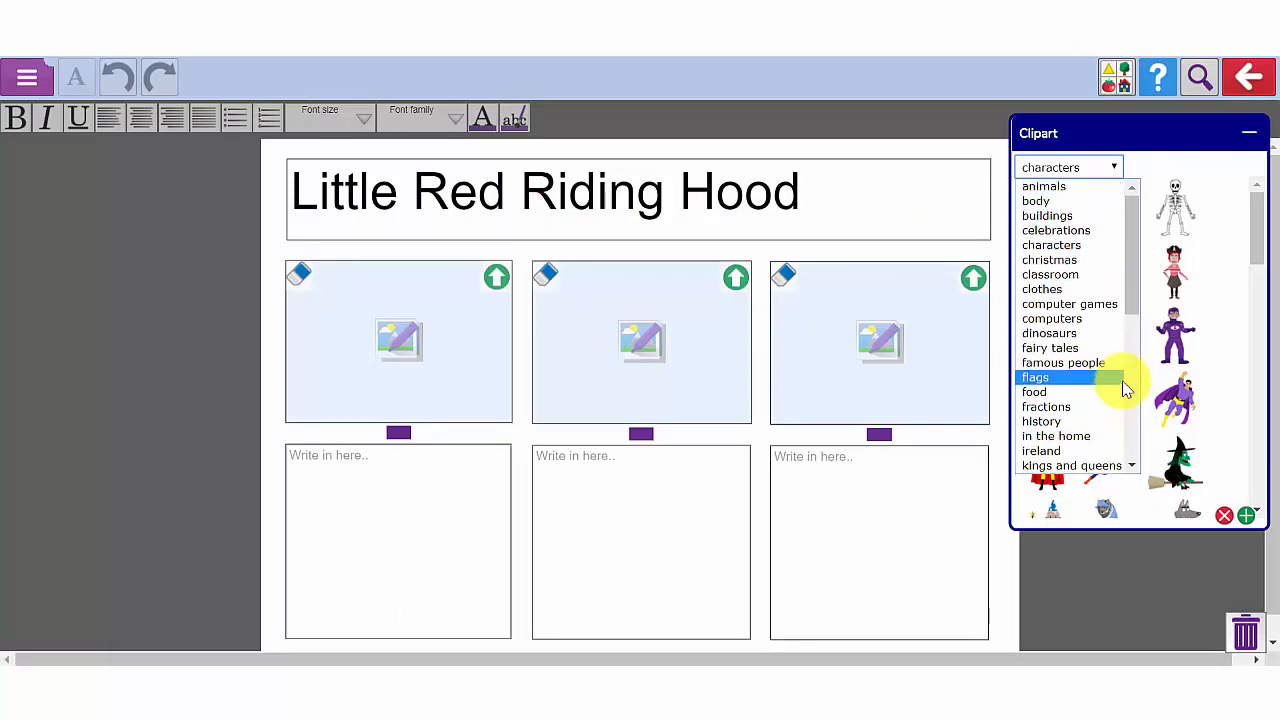
{"action": "left_click", "coordinate": [1095, 247]}
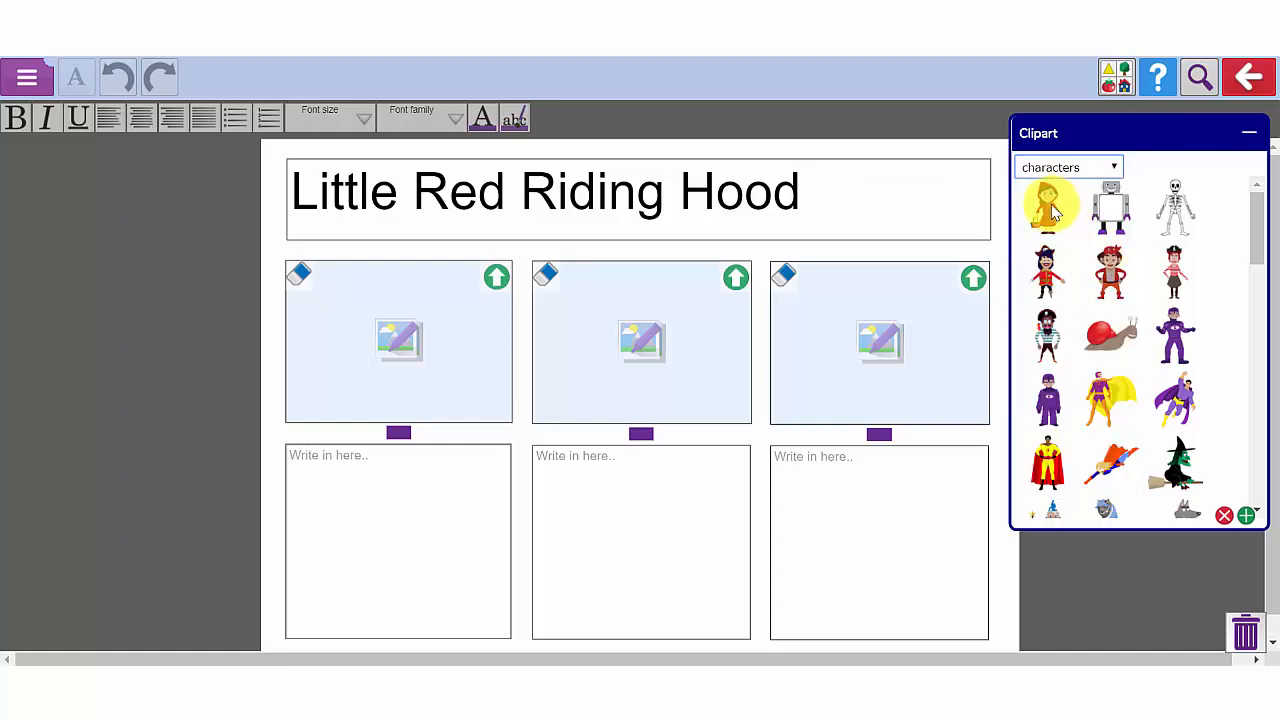
- Place the Red Riding Hood clipart in the first frame and write the story opening, starting "Once upon a time", beneath it
{"action": "left_click_drag", "start_coordinate": [1050, 210], "coordinate": [357, 291]}
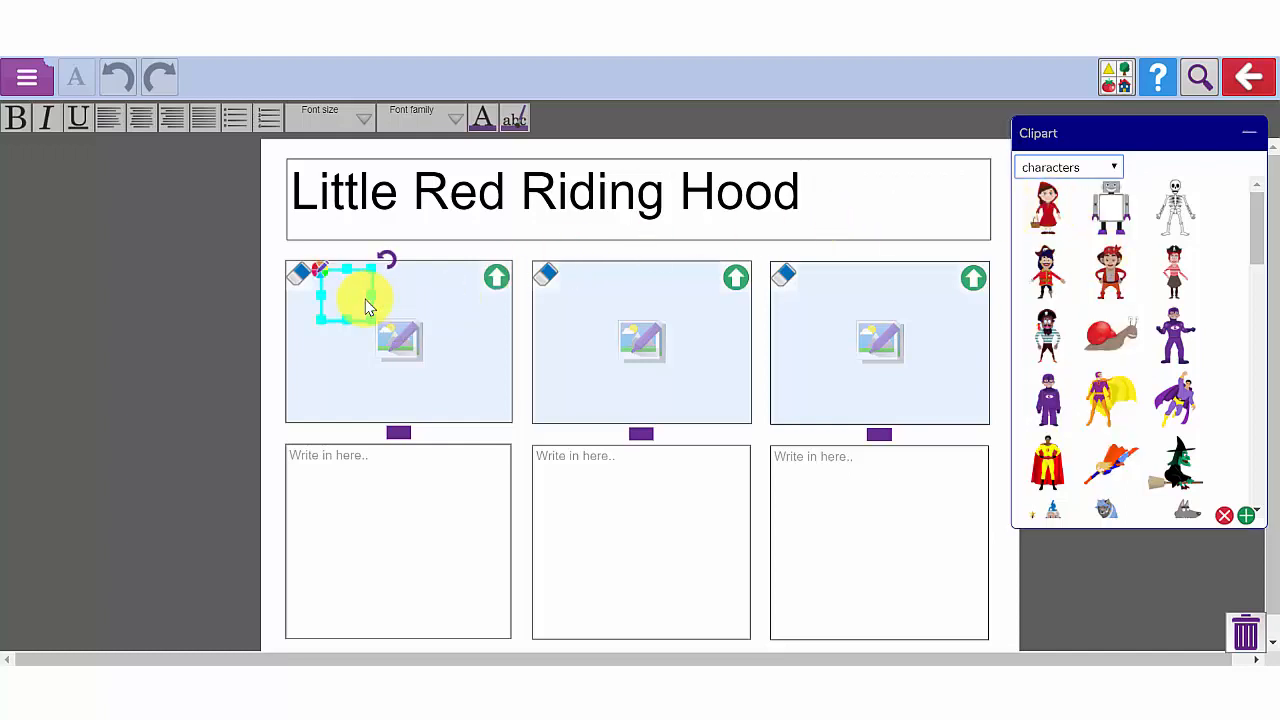
{"action": "left_click", "coordinate": [394, 494]}
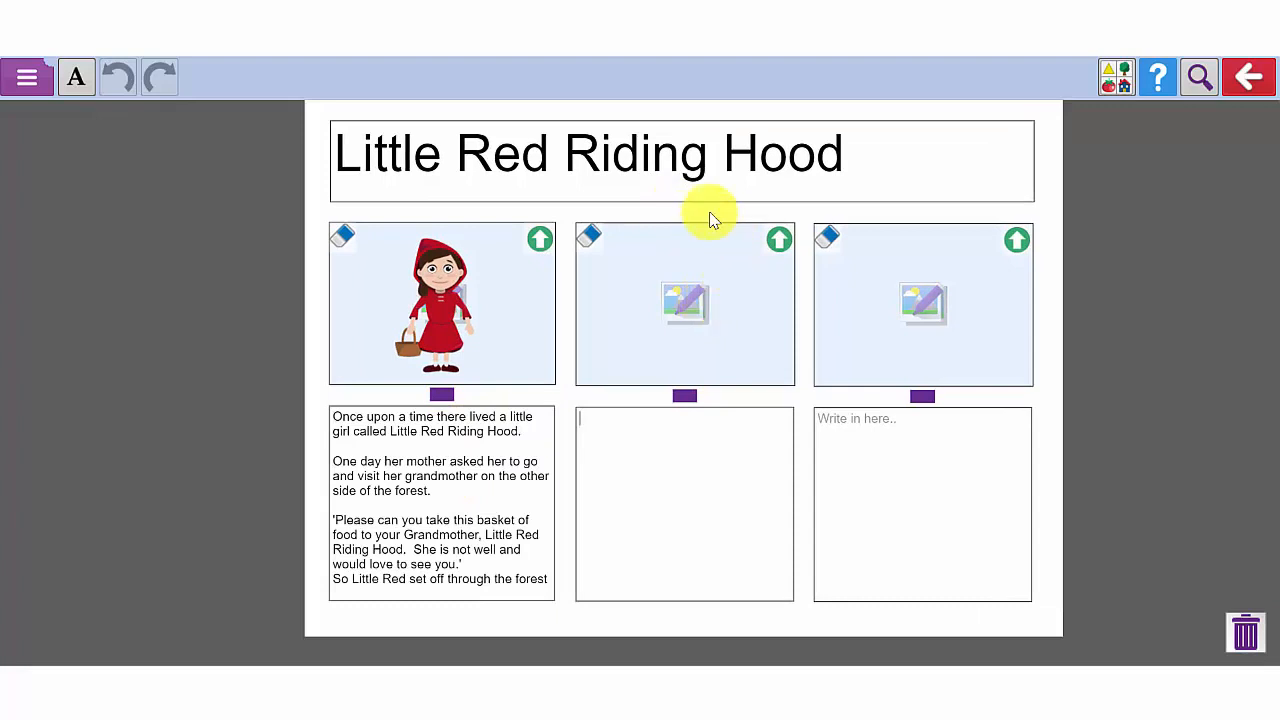
- Paint a forest scene in the second frame with green foliage and ground and brown tree trunks
{"action": "left_click", "coordinate": [657, 345]}
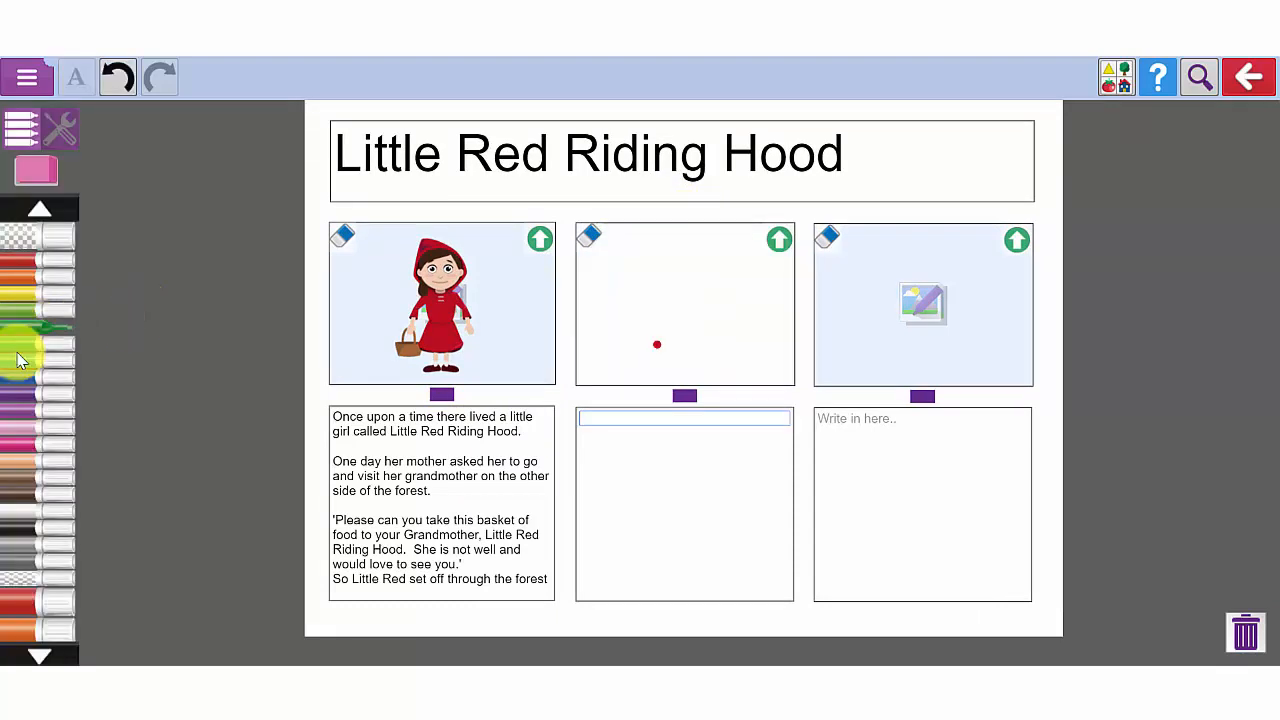
{"action": "left_click_drag", "start_coordinate": [32, 578], "coordinate": [44, 264]}
{"action": "left_click", "coordinate": [38, 420]}
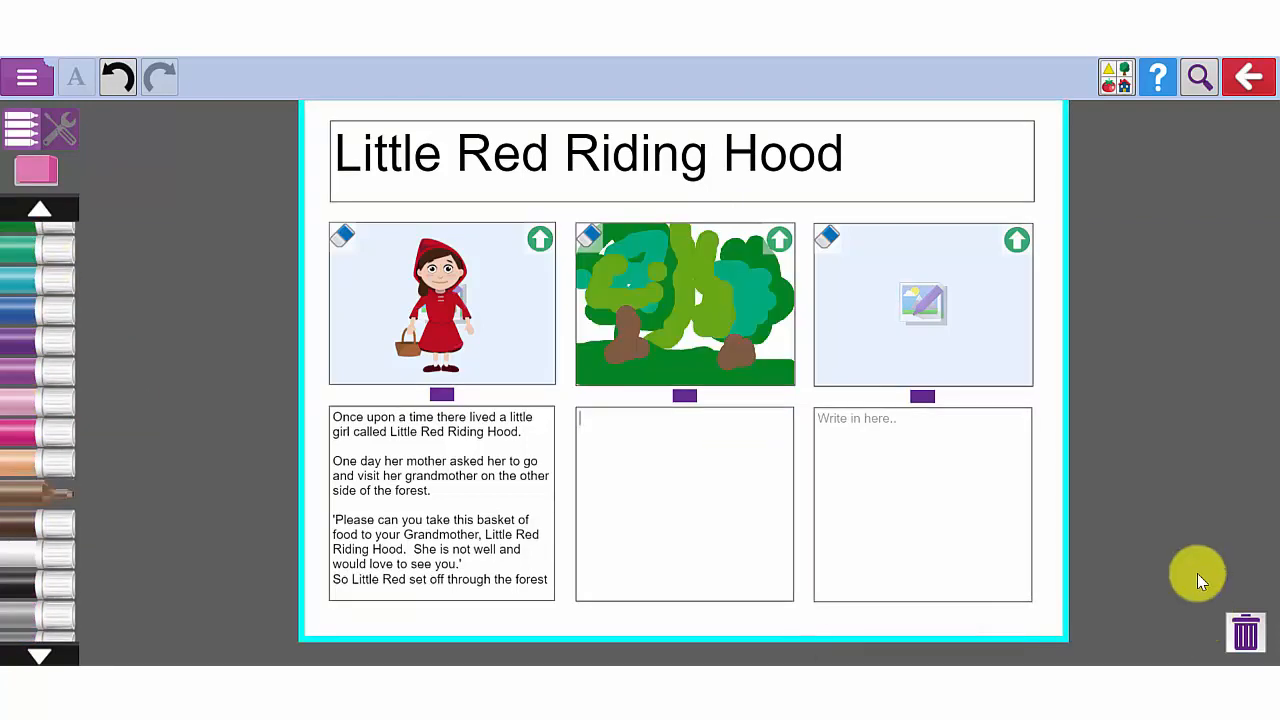
- Add the grey wolf from the characters clipart to the forest frame and write the wolf meeting scene beneath it
{"action": "left_click", "coordinate": [1118, 88]}
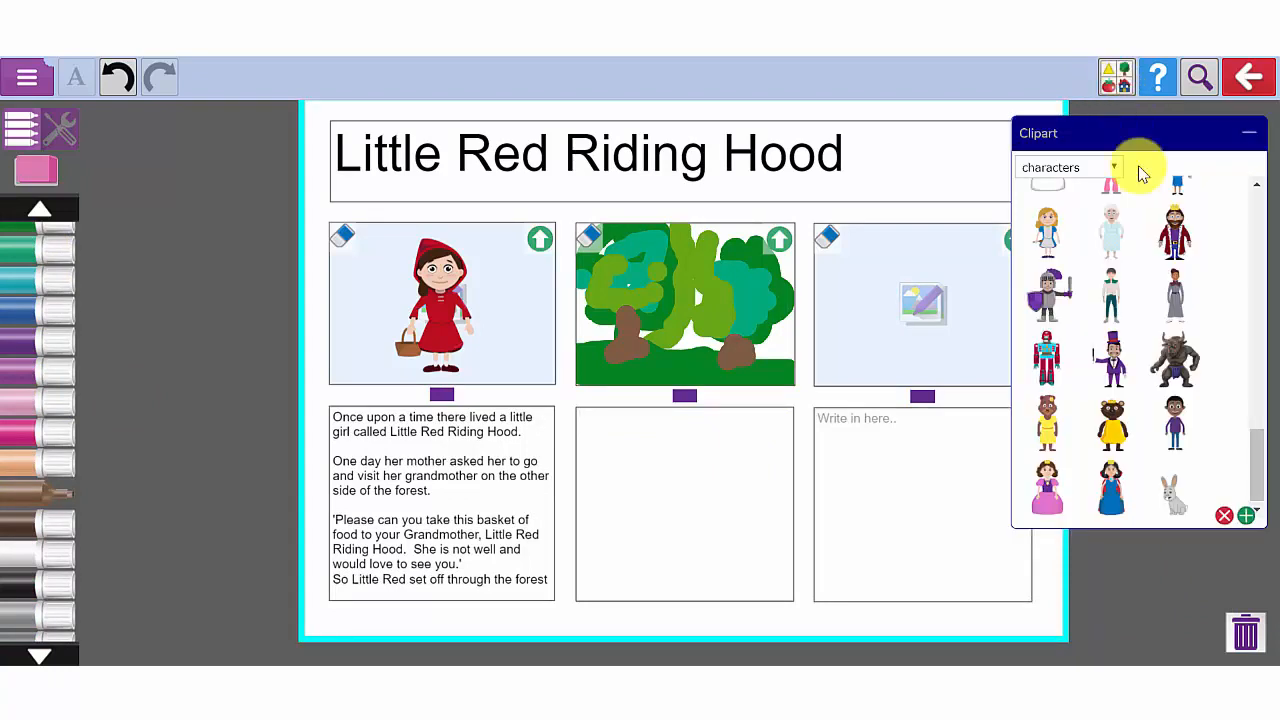
{"action": "scroll", "coordinate": [1125, 418], "scroll_direction": "up", "scroll_amount": 3}
{"action": "scroll", "coordinate": [1125, 418], "scroll_direction": "up", "scroll_amount": 1}
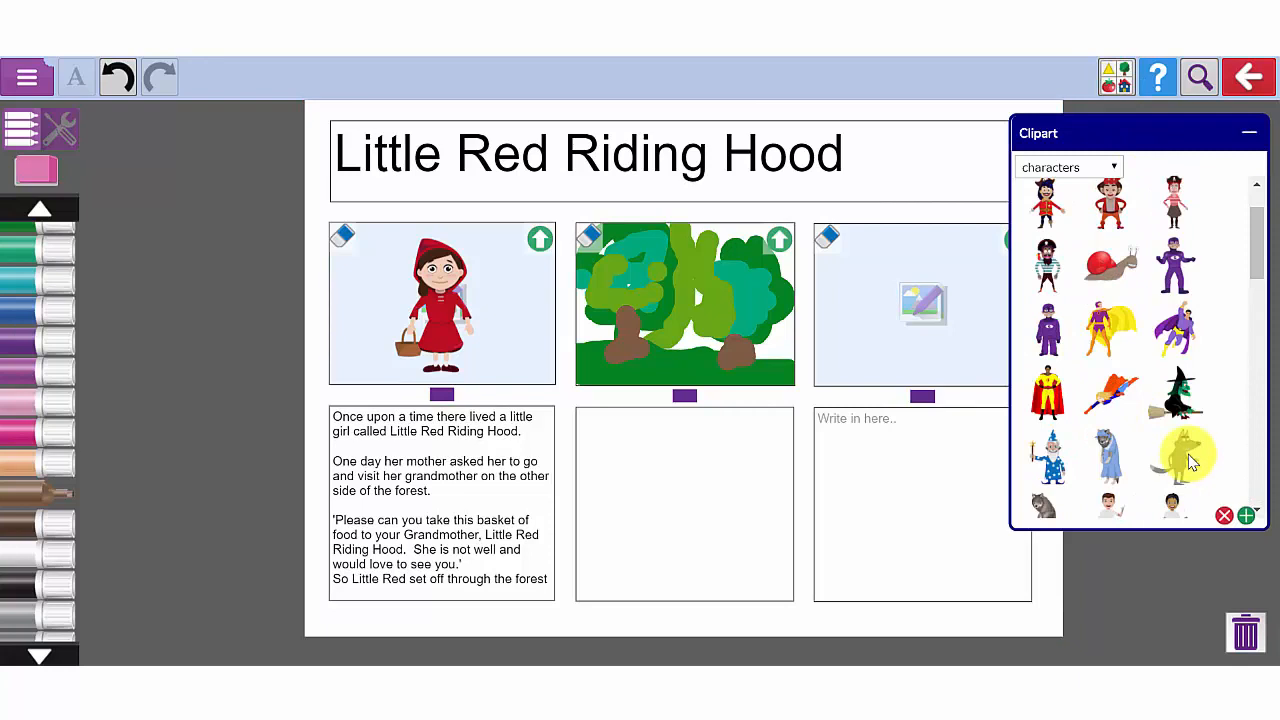
{"action": "left_click_drag", "start_coordinate": [1190, 455], "coordinate": [737, 375]}
{"action": "left_click", "coordinate": [655, 478]}
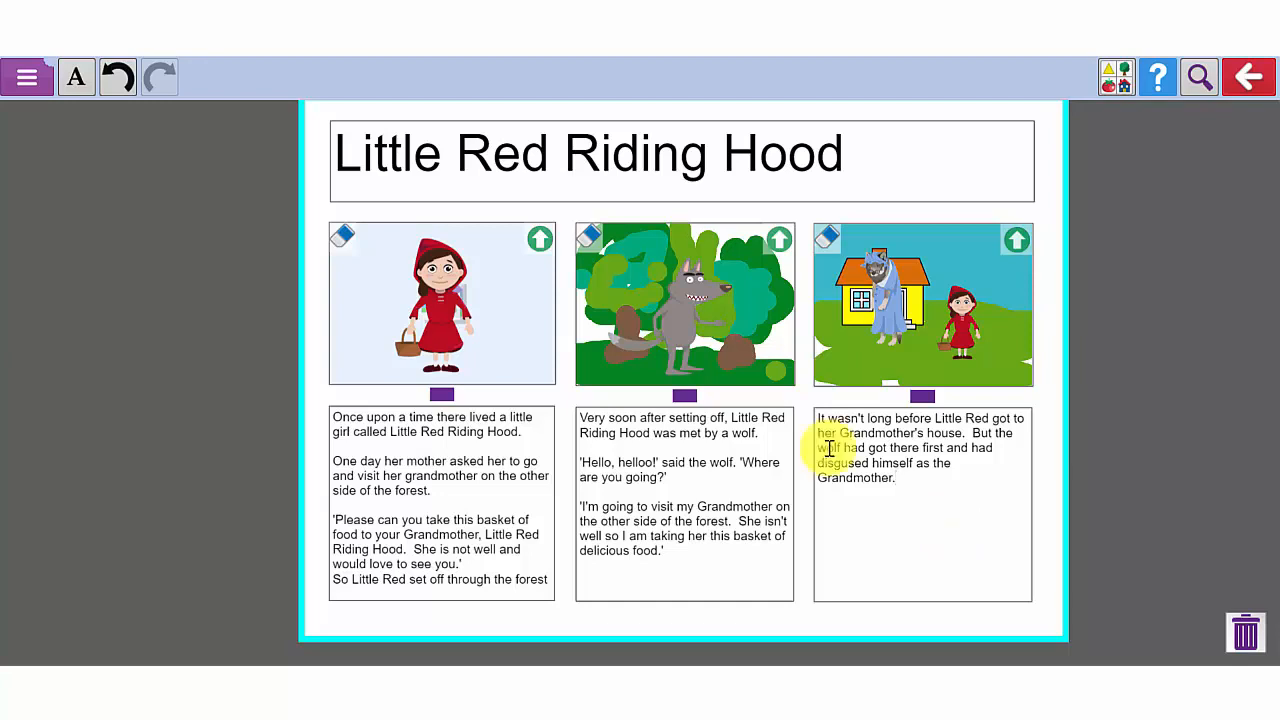
- Save the finished Little Red Riding Hood storyboard
{"action": "left_click", "coordinate": [27, 77]}
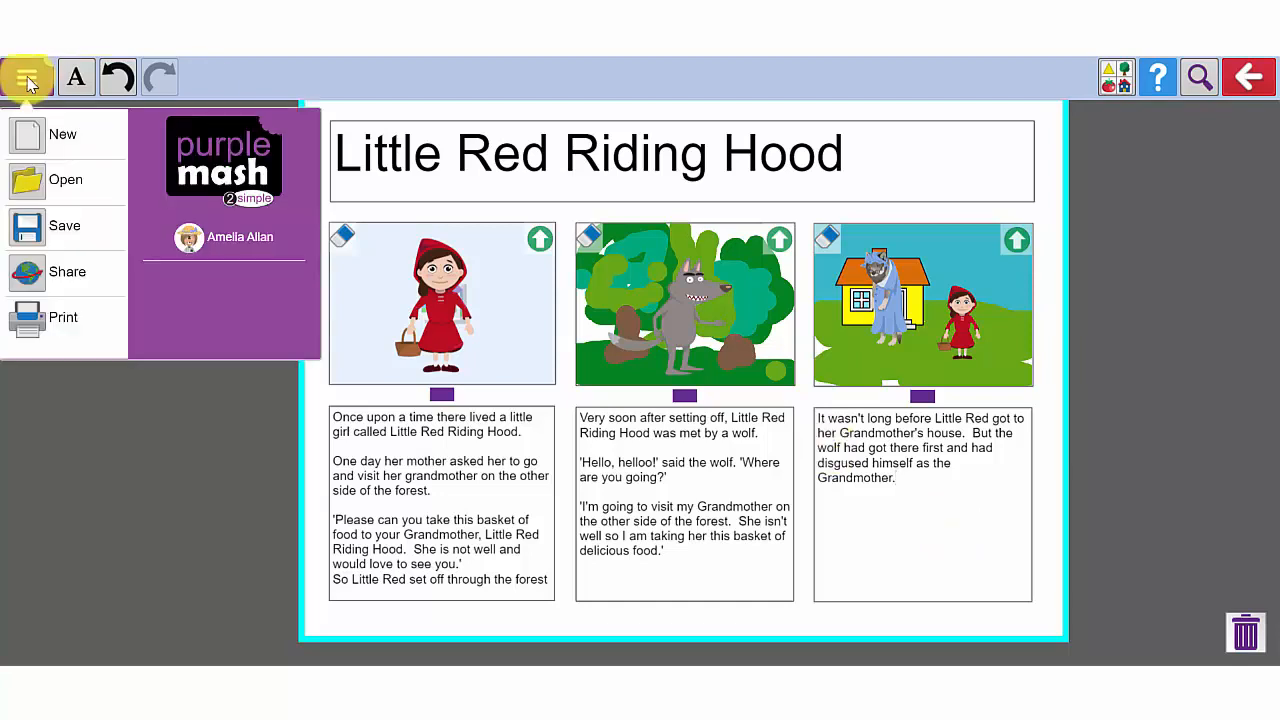
{"action": "left_click", "coordinate": [66, 227]}
{"action": "type", "text": "L"}
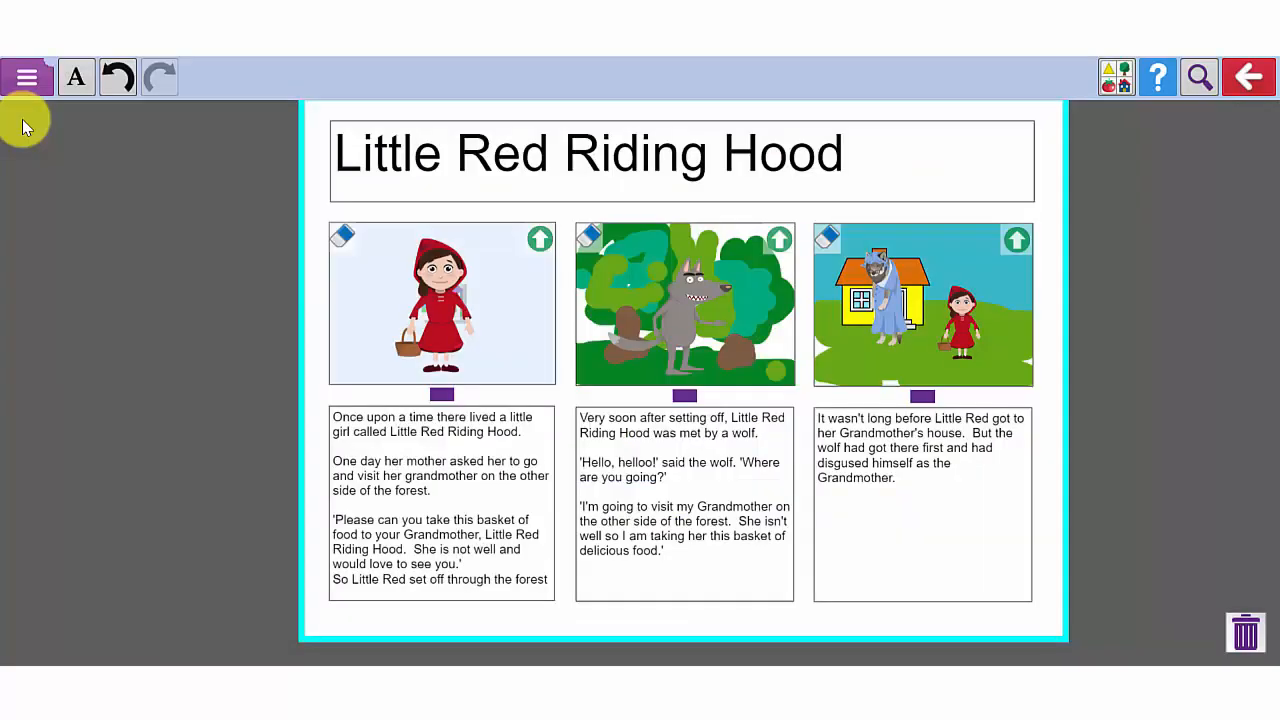
- Share the storyboard by submitting it to the Year 2 display board
{"action": "left_click", "coordinate": [26, 88]}
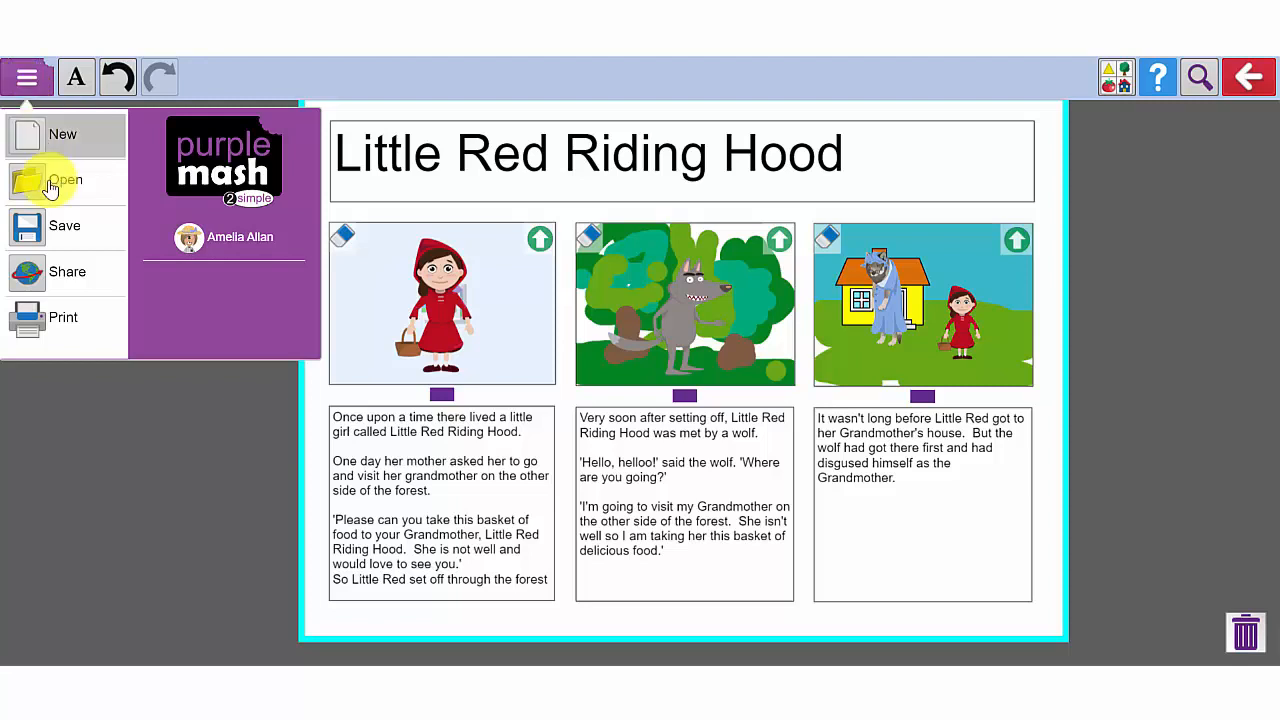
{"action": "left_click", "coordinate": [70, 296]}
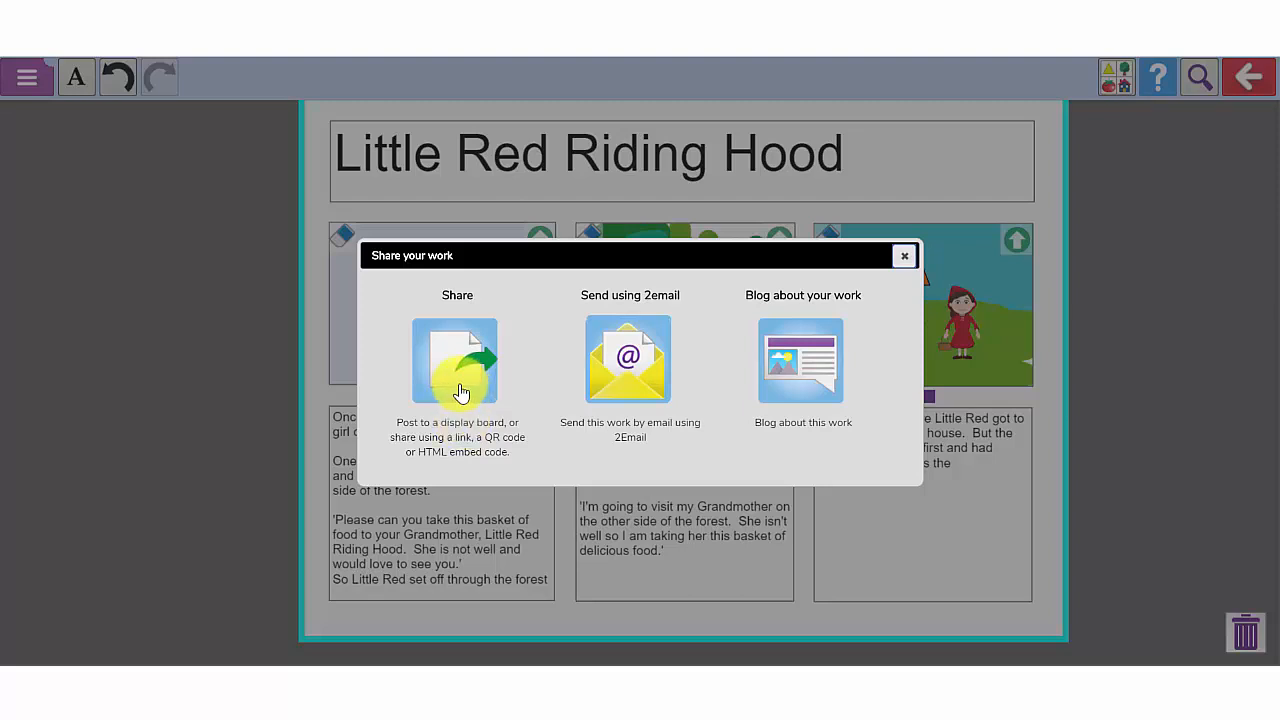
{"action": "left_click", "coordinate": [460, 392]}
{"action": "scroll", "coordinate": [723, 460], "scroll_direction": "down", "scroll_amount": 1}
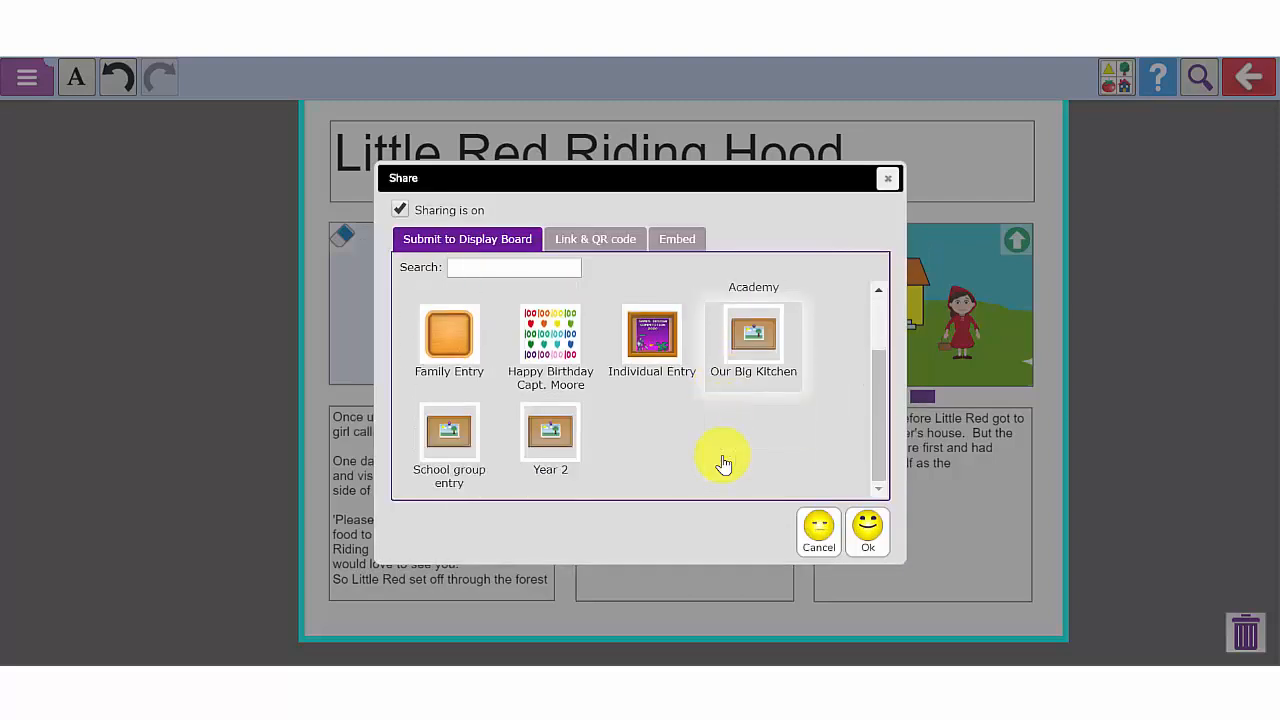
{"action": "left_click", "coordinate": [552, 440]}
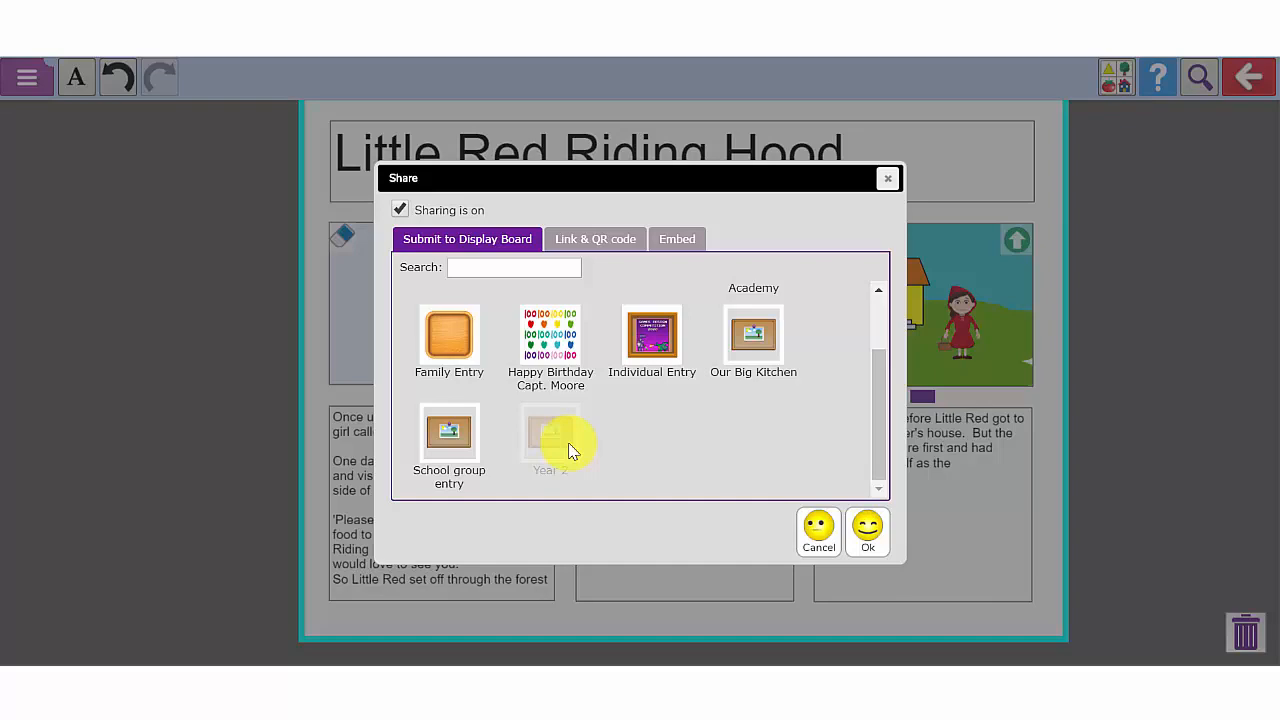
- Exit the storyboard without saving again and return to the English resources page
{"action": "left_click", "coordinate": [1248, 77]}
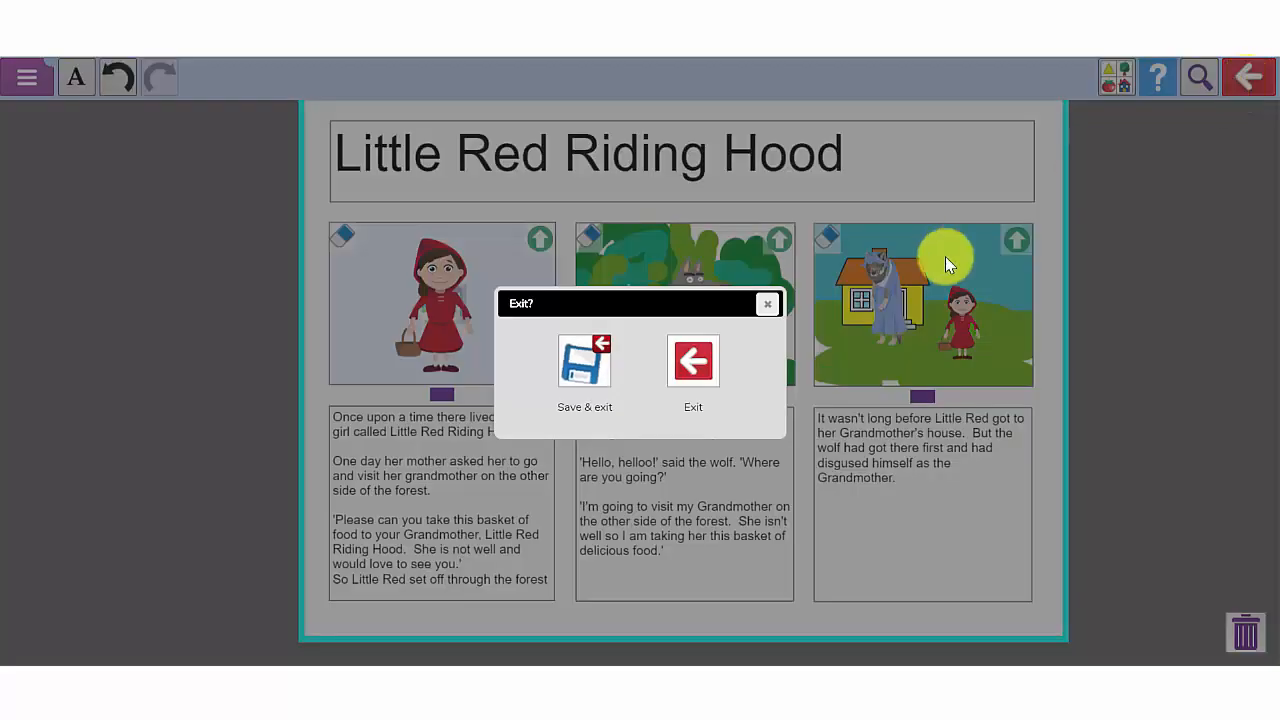
{"action": "left_click", "coordinate": [693, 360]}
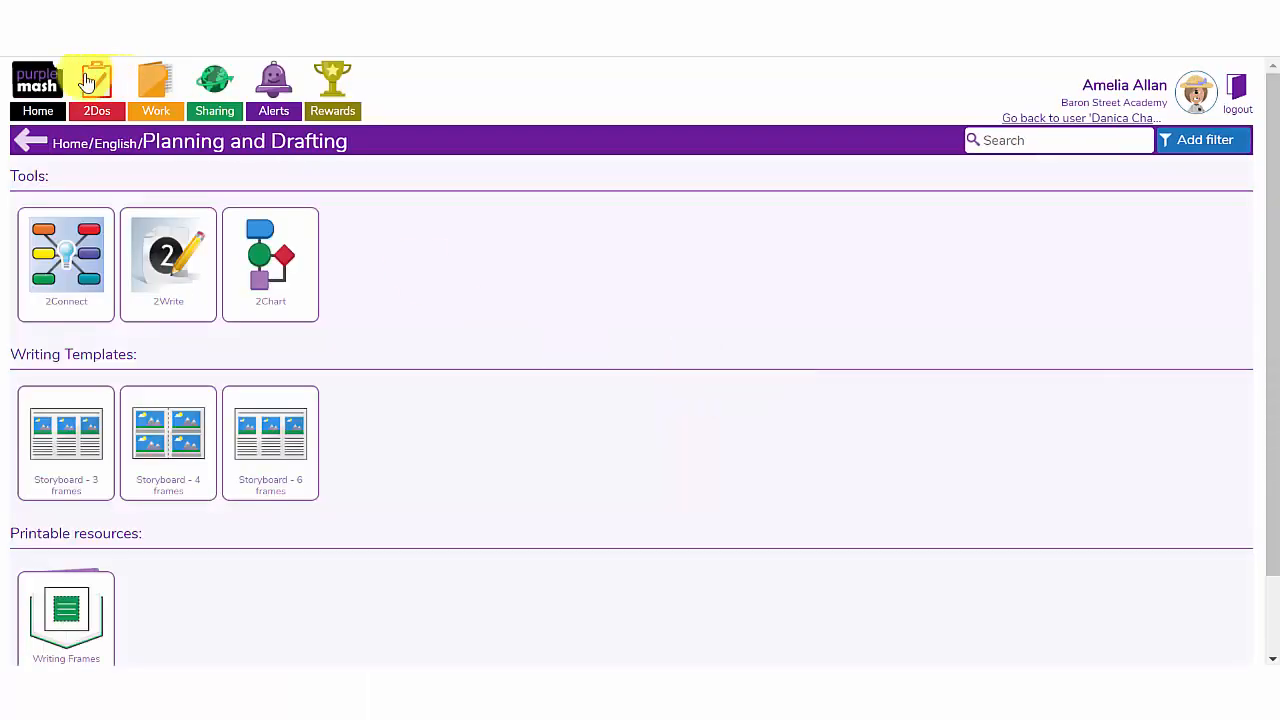
{"action": "left_click", "coordinate": [106, 146]}
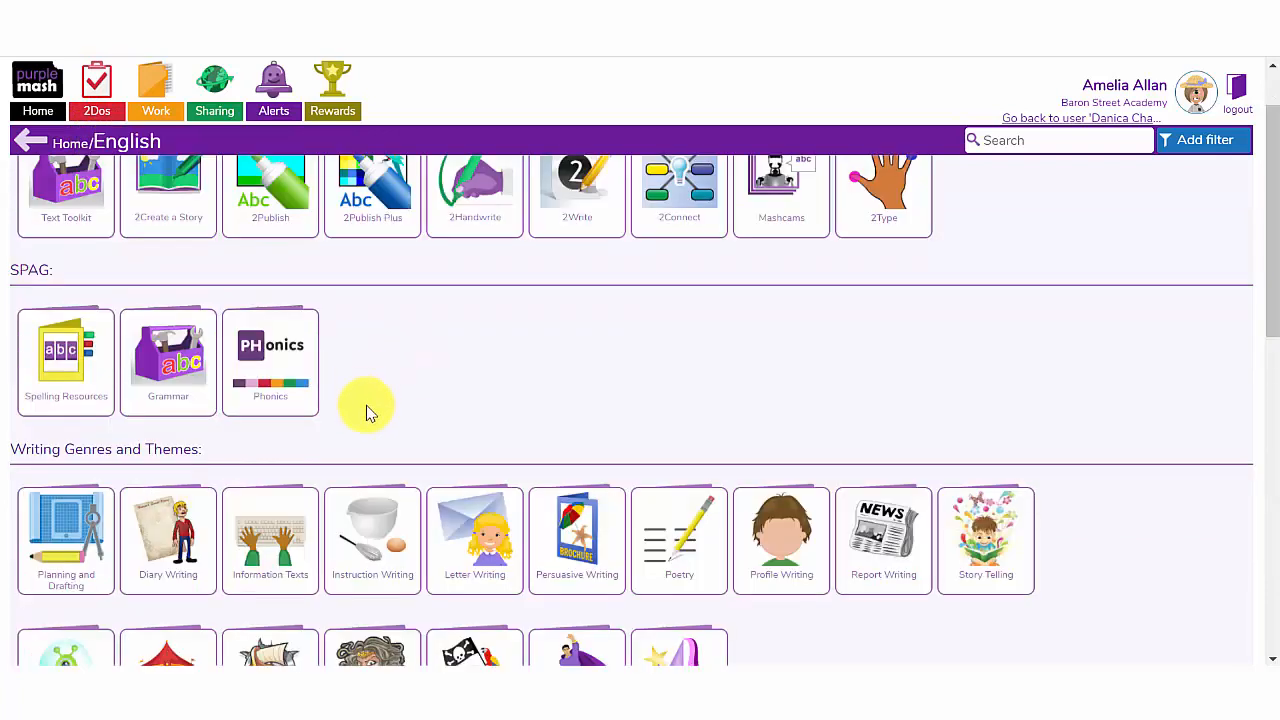
- Preview the Writing Genres and Themes categories from Planning and Drafting onwards, and open Story Telling
{"action": "mouse_move", "coordinate": [55, 552]}
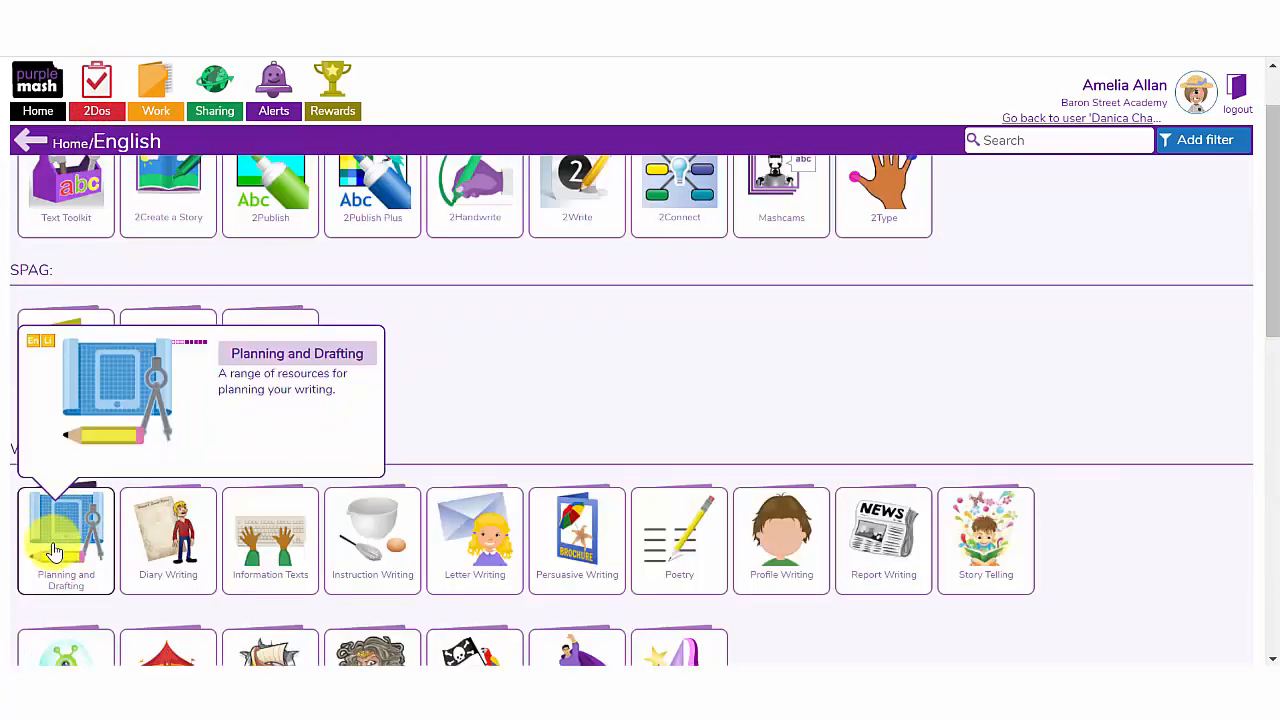
{"action": "scroll", "coordinate": [695, 408], "scroll_direction": "down", "scroll_amount": 1}
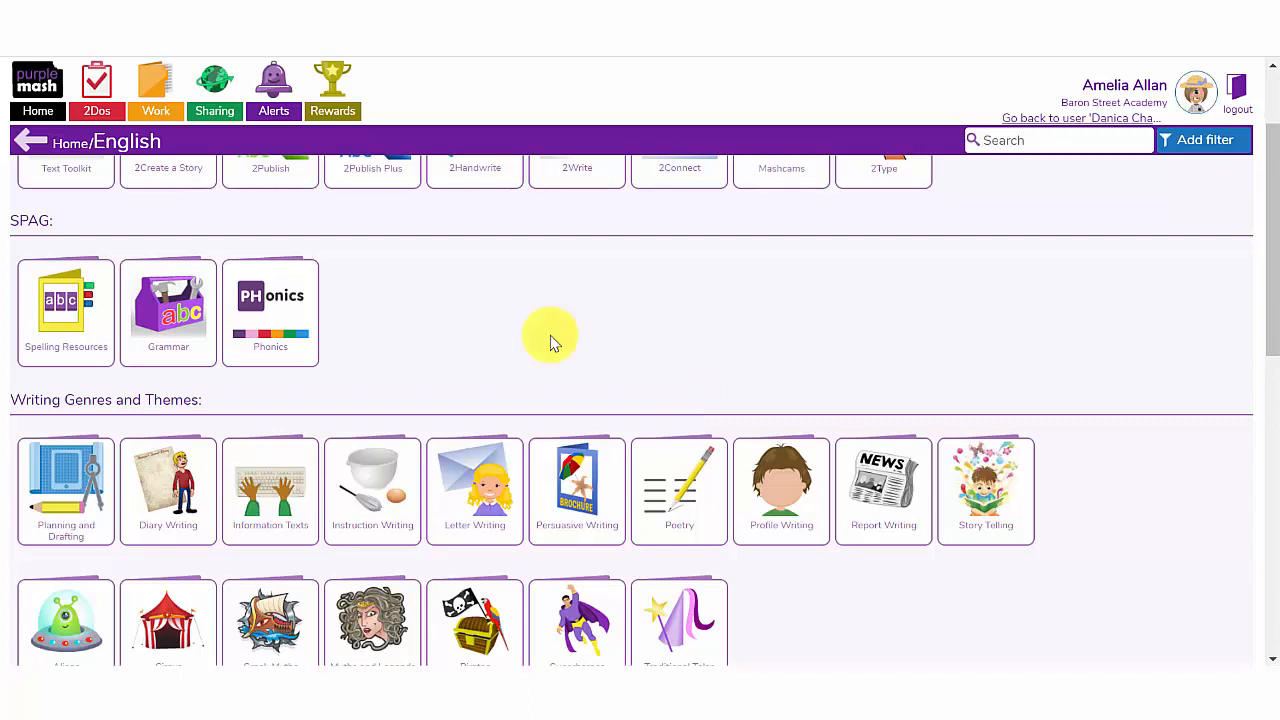
{"action": "mouse_move", "coordinate": [176, 500]}
{"action": "mouse_move", "coordinate": [308, 482]}
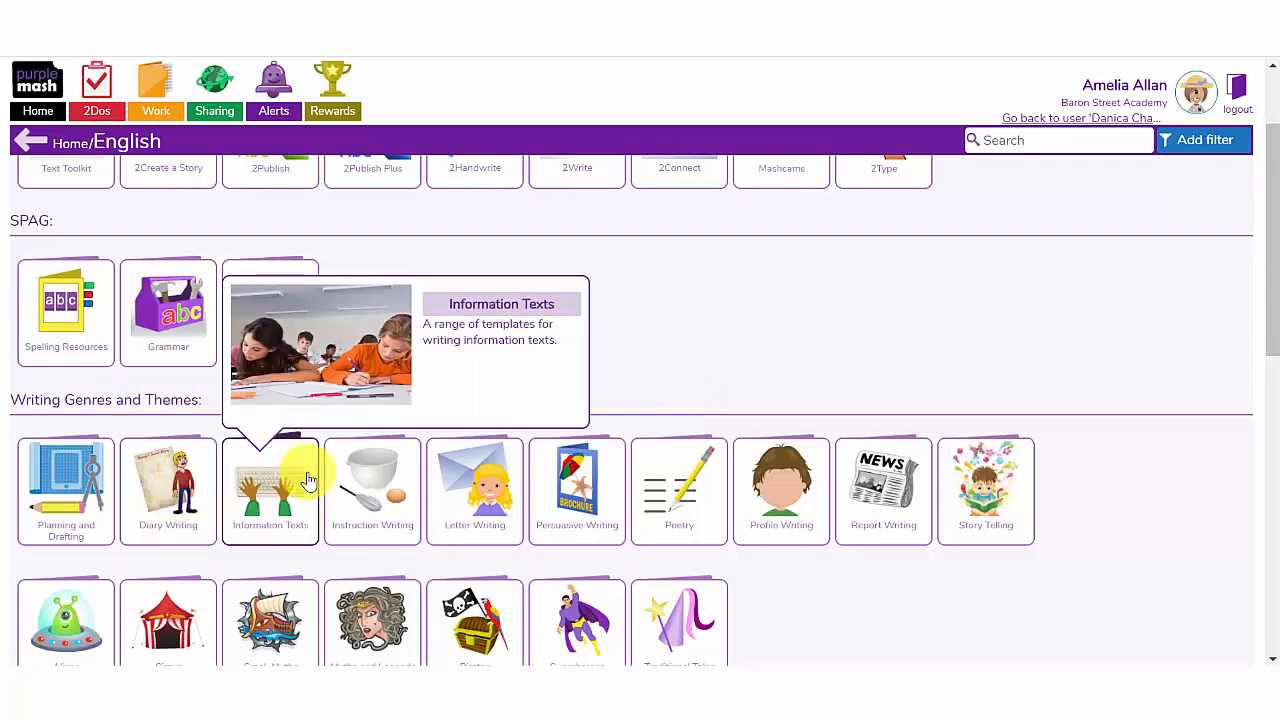
{"action": "mouse_move", "coordinate": [372, 498]}
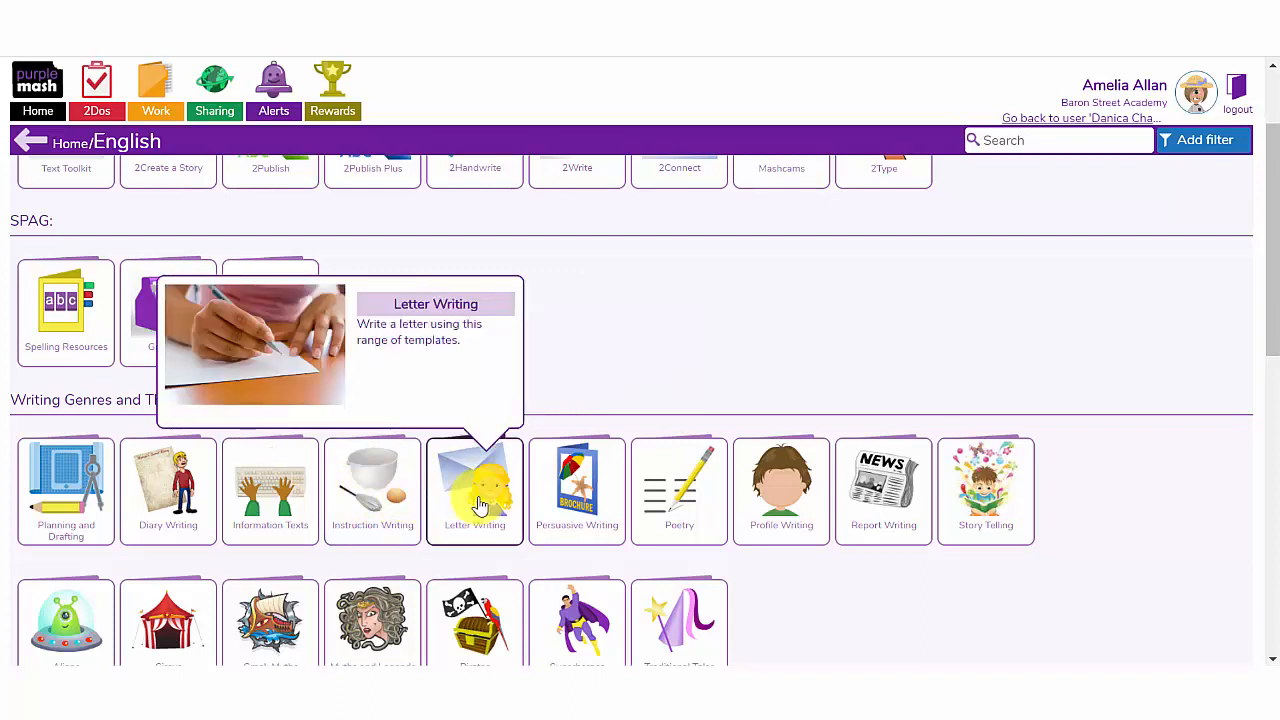
{"action": "mouse_move", "coordinate": [578, 515]}
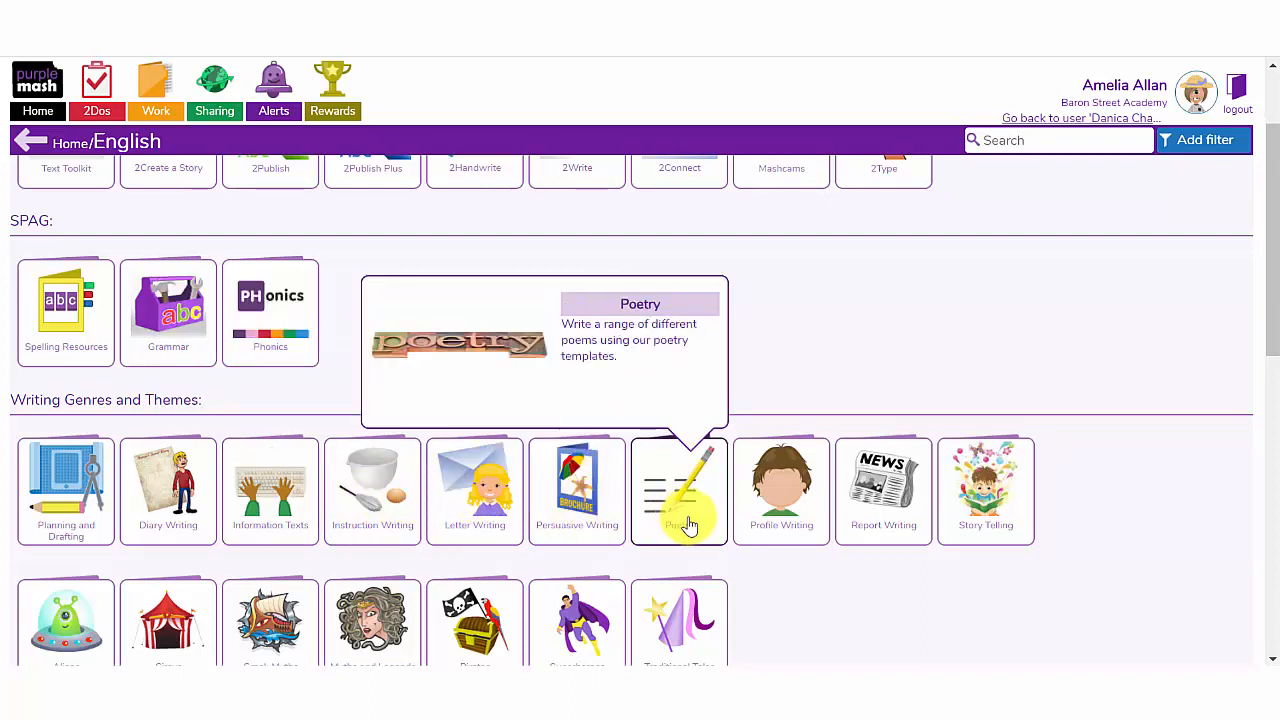
{"action": "mouse_move", "coordinate": [808, 523]}
{"action": "mouse_move", "coordinate": [994, 514]}
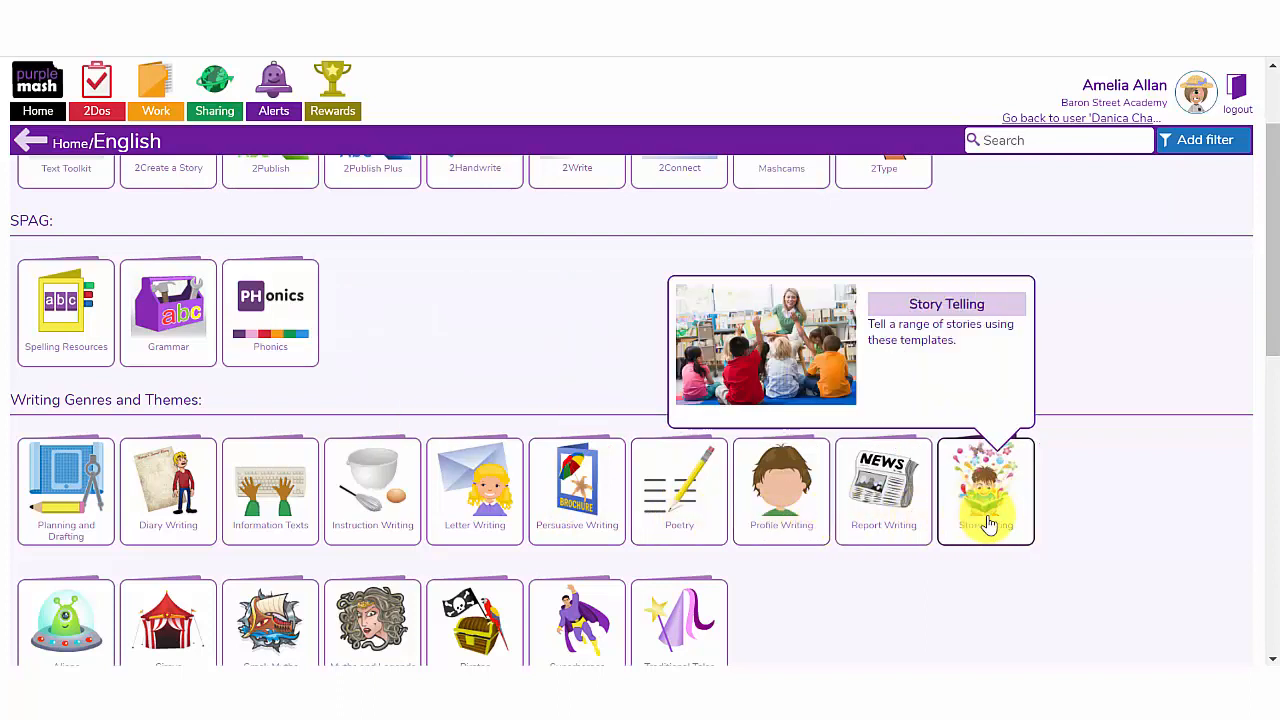
{"action": "left_click", "coordinate": [1010, 524]}
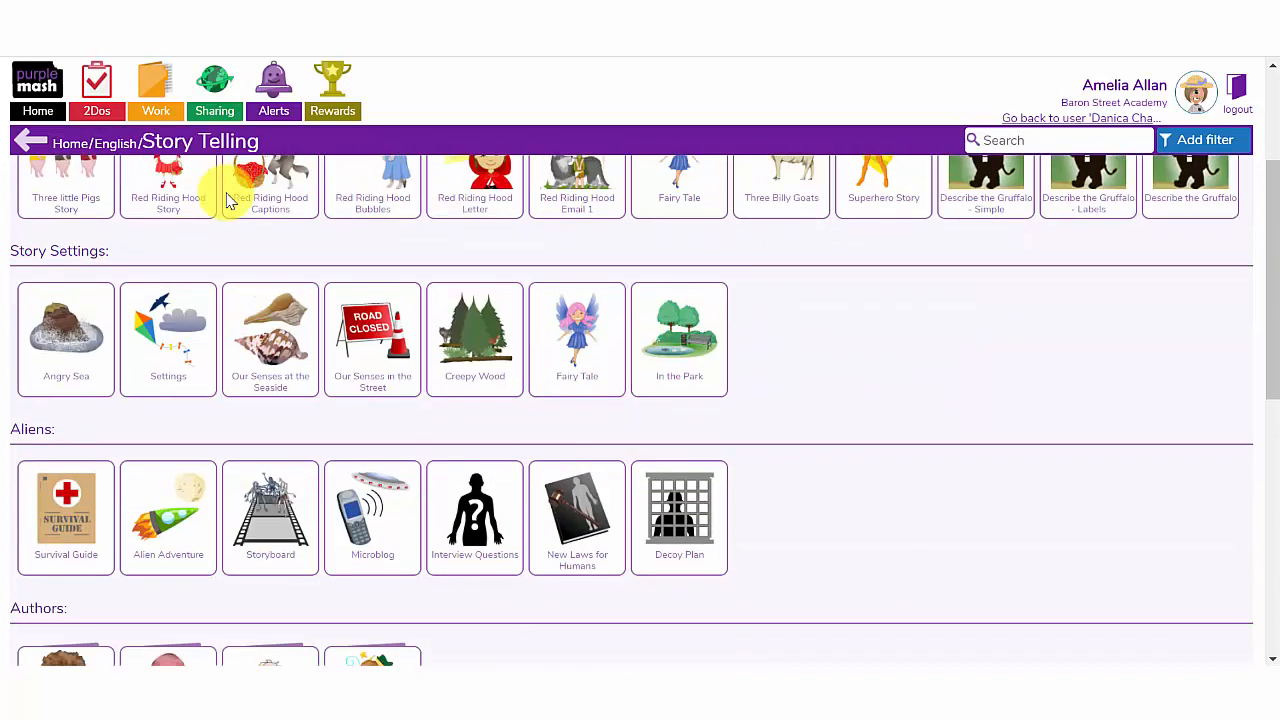
- Look through the Story Telling resources, previewing items under Writing Projects, Story Settings, Aliens and Authors
{"action": "scroll", "coordinate": [200, 191], "scroll_direction": "up", "scroll_amount": 3}
{"action": "mouse_move", "coordinate": [60, 248]}
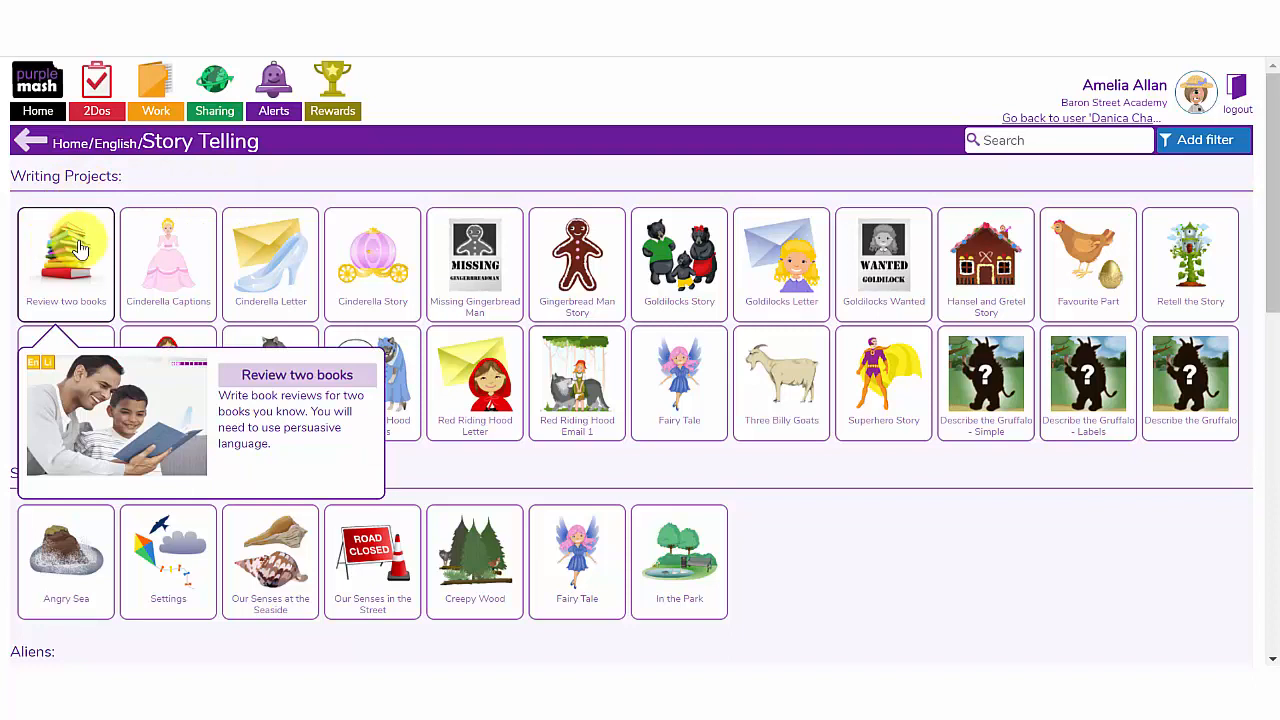
{"action": "mouse_move", "coordinate": [298, 267]}
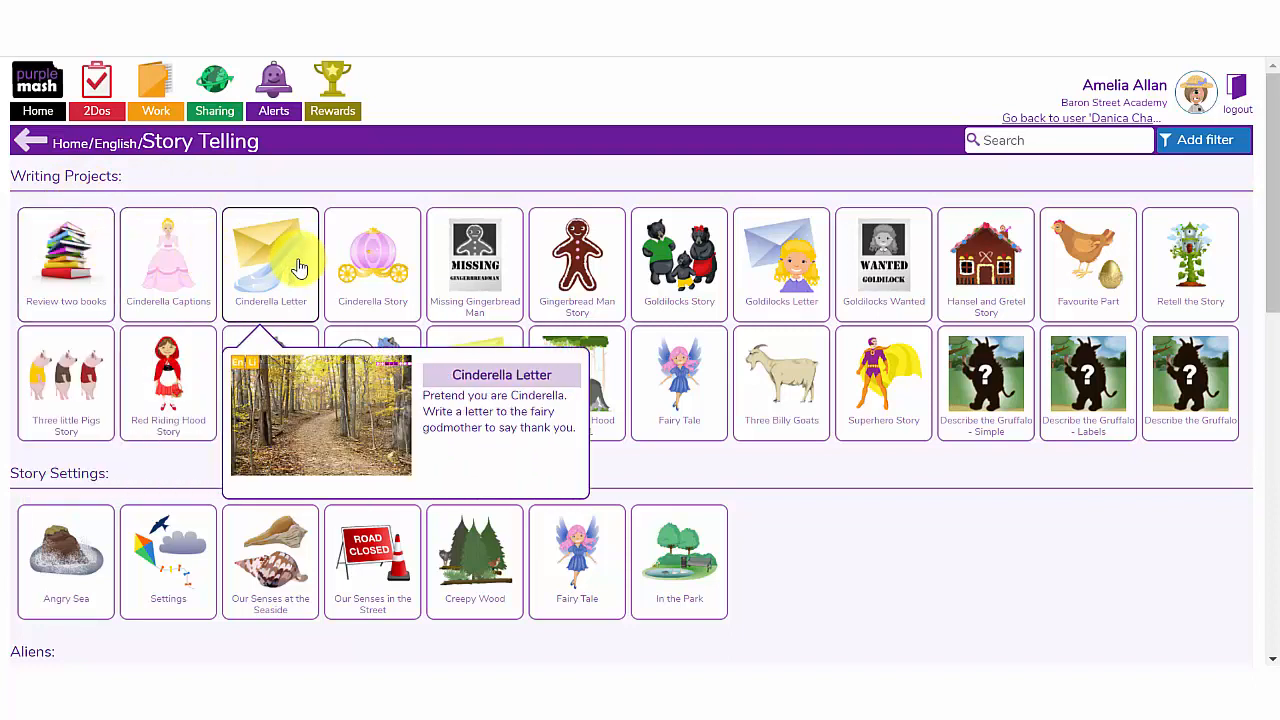
{"action": "mouse_move", "coordinate": [378, 288]}
{"action": "mouse_move", "coordinate": [483, 288]}
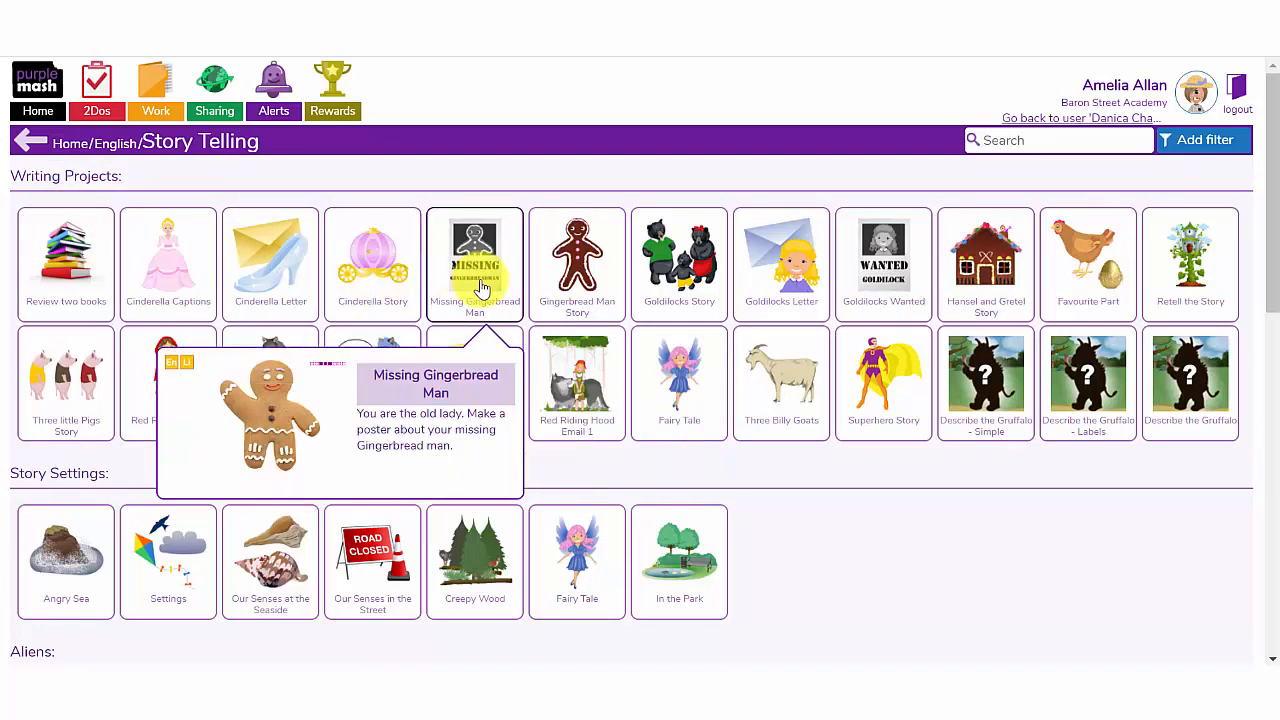
{"action": "scroll", "coordinate": [40, 234], "scroll_direction": "down", "scroll_amount": 2}
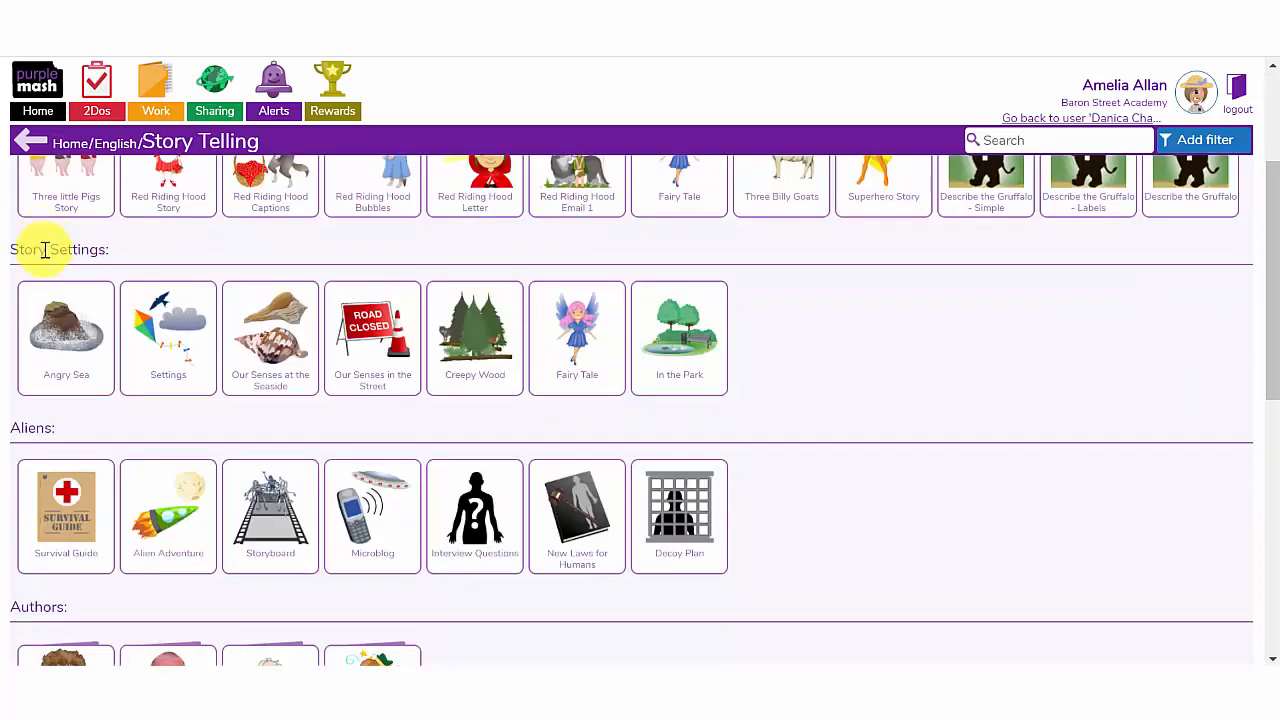
{"action": "mouse_move", "coordinate": [45, 328]}
{"action": "mouse_move", "coordinate": [178, 358]}
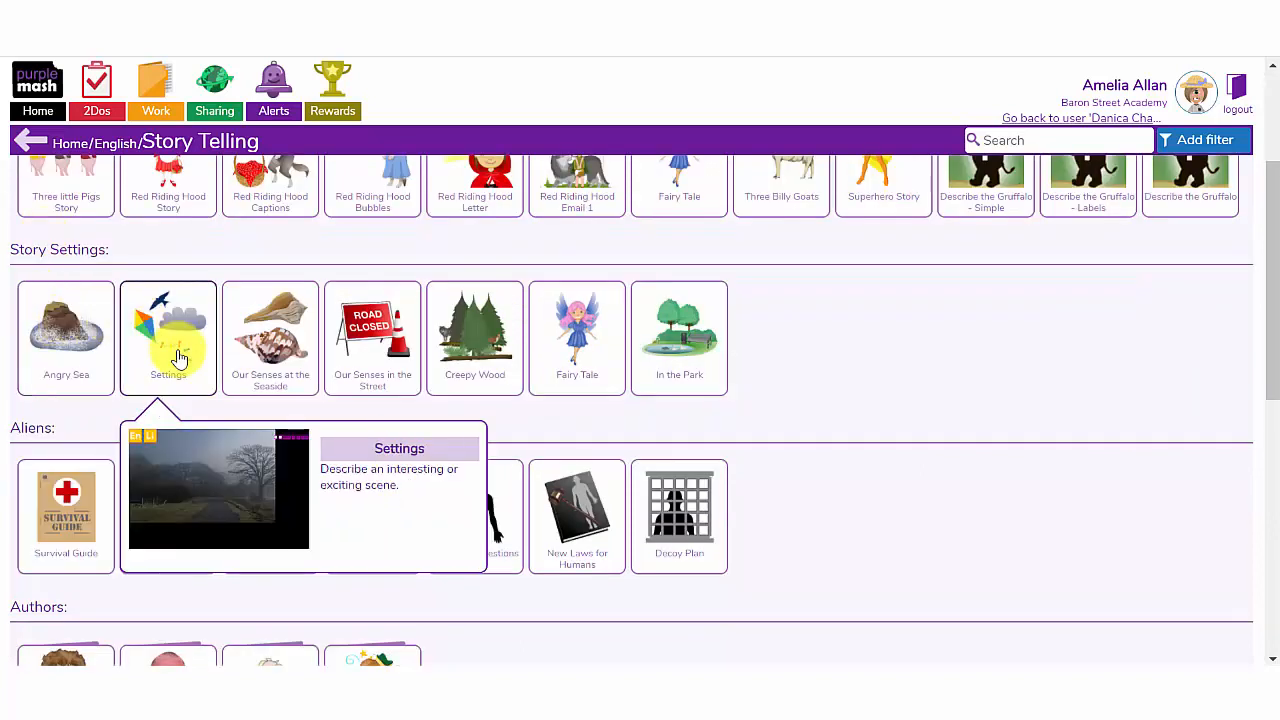
{"action": "mouse_move", "coordinate": [250, 366]}
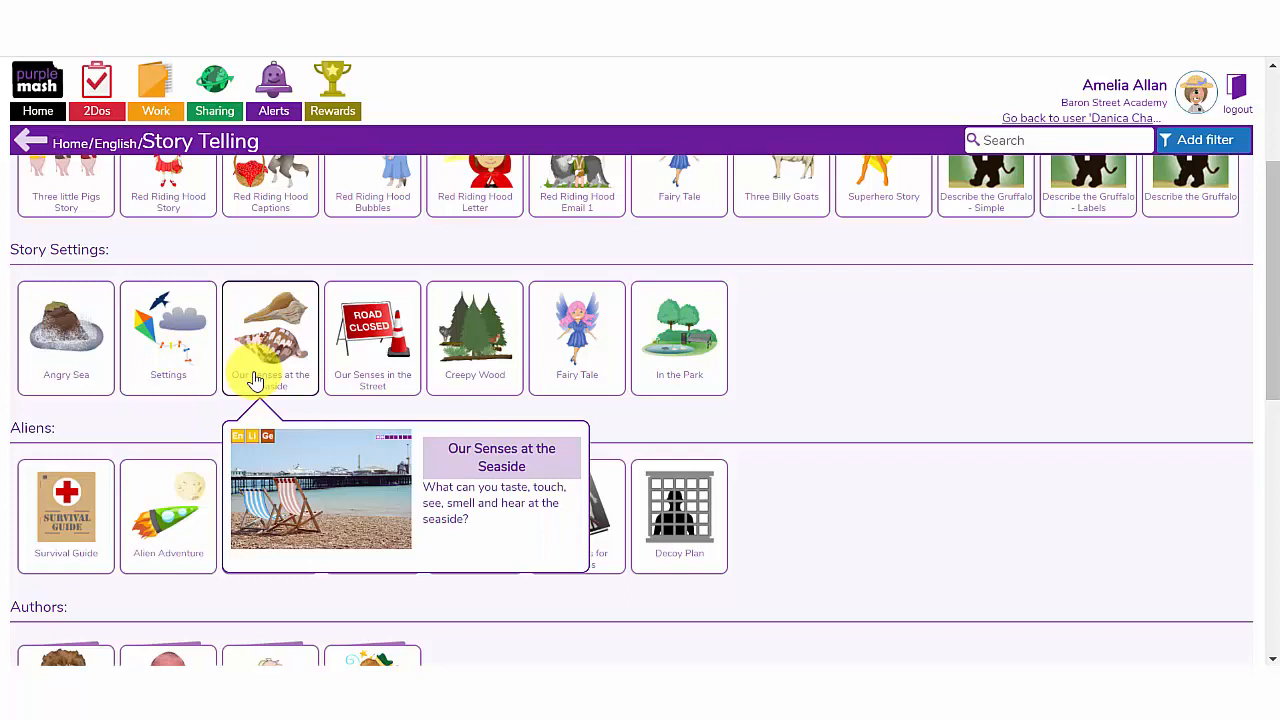
{"action": "scroll", "coordinate": [371, 371], "scroll_direction": "down", "scroll_amount": 2}
{"action": "mouse_move", "coordinate": [58, 363]}
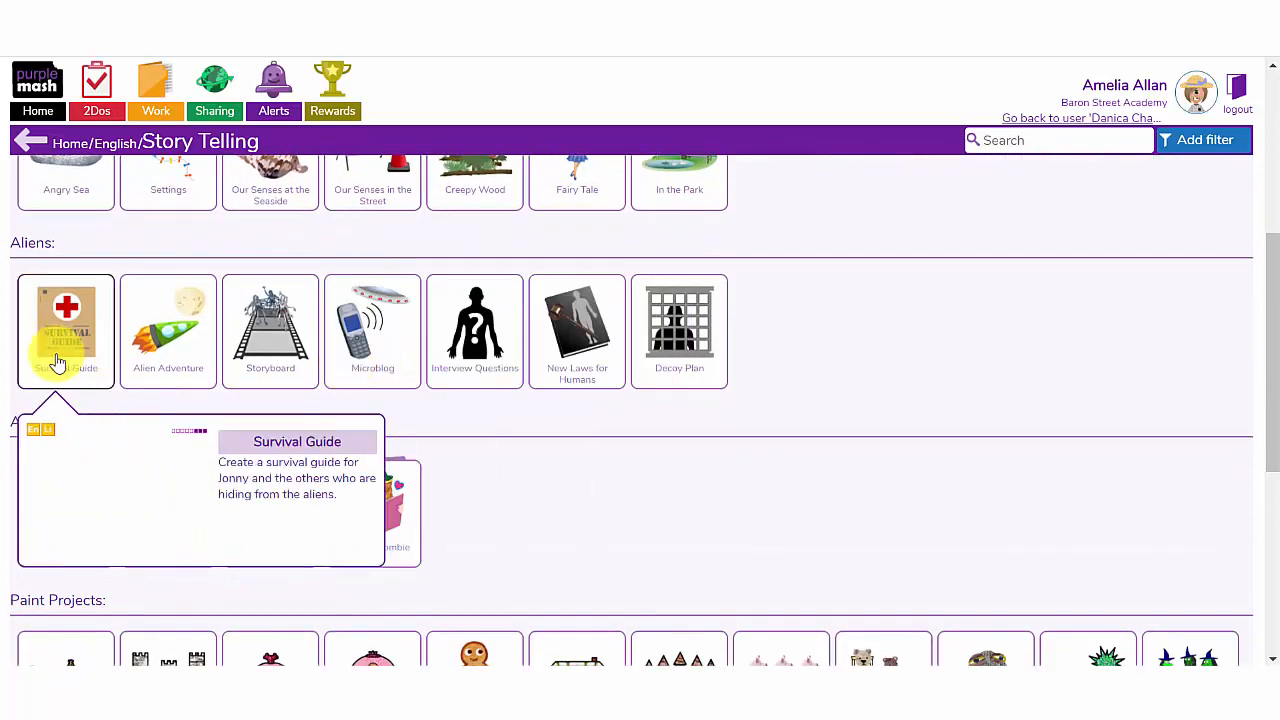
{"action": "scroll", "coordinate": [38, 348], "scroll_direction": "down", "scroll_amount": 1}
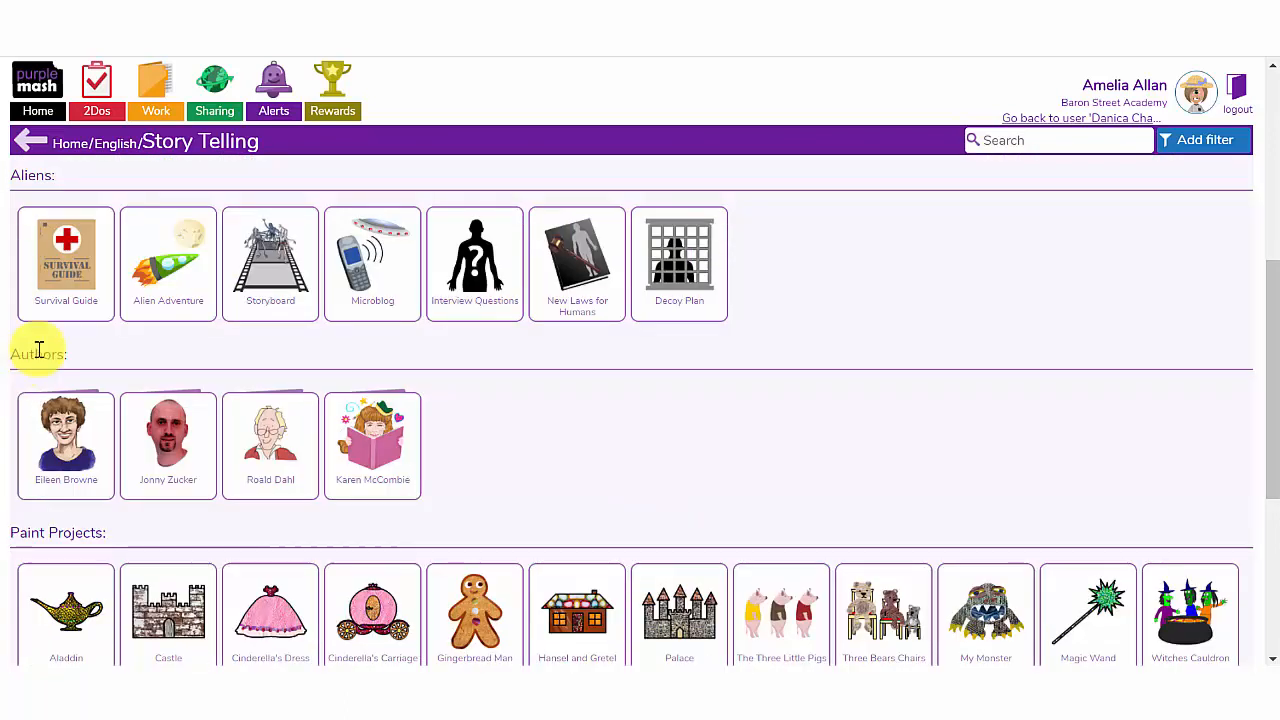
{"action": "mouse_move", "coordinate": [134, 462]}
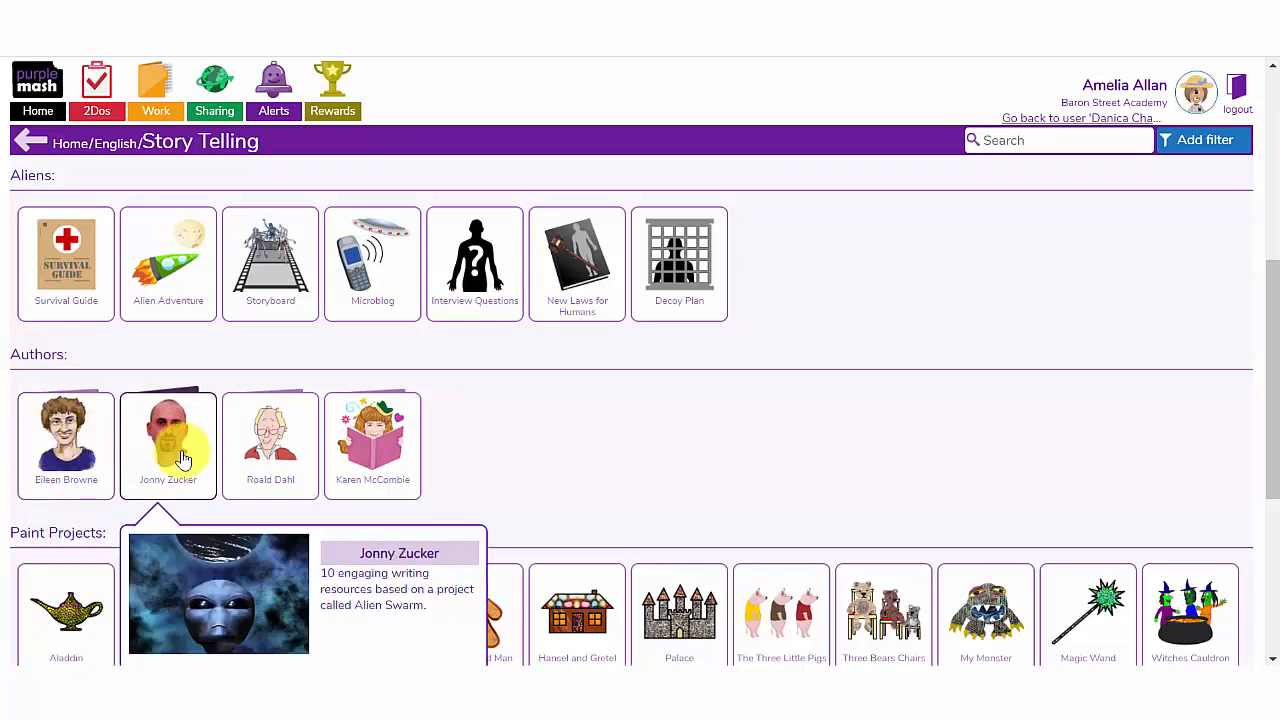
- Open the Roald Dahl author resources and preview the Charlie and Chocolate Factory writing activities
{"action": "left_click", "coordinate": [287, 455]}
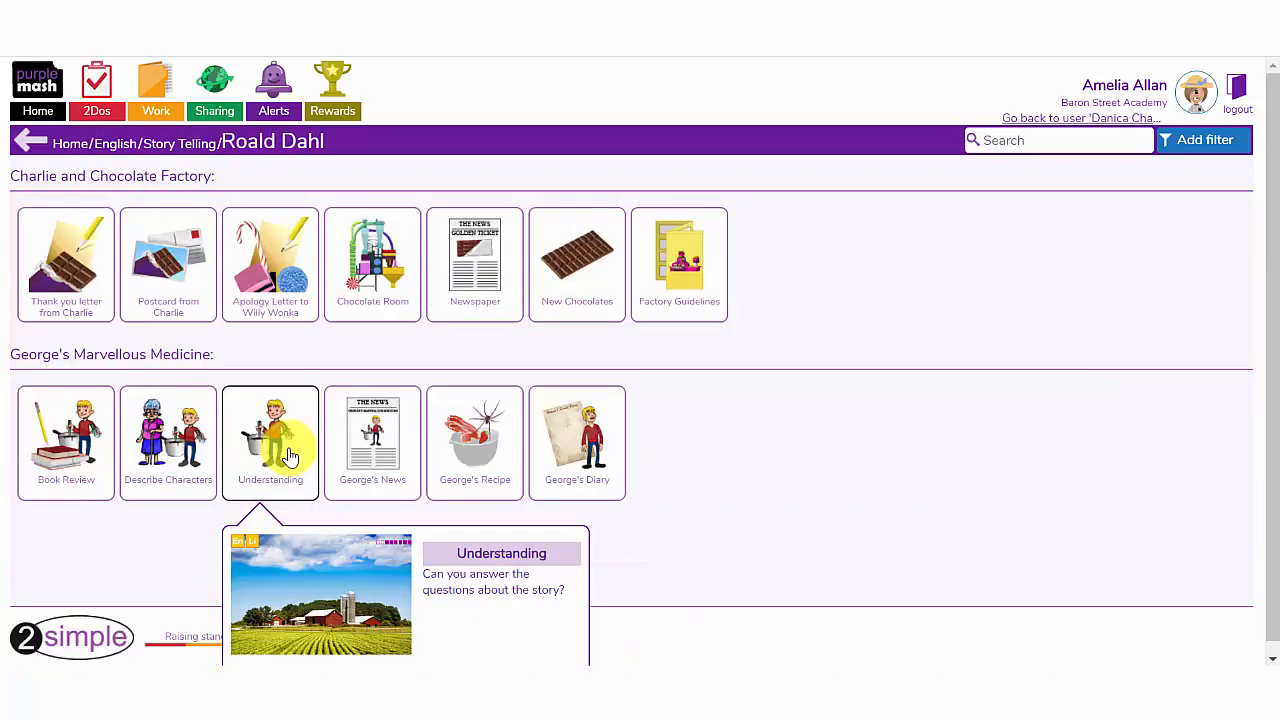
{"action": "mouse_move", "coordinate": [181, 280]}
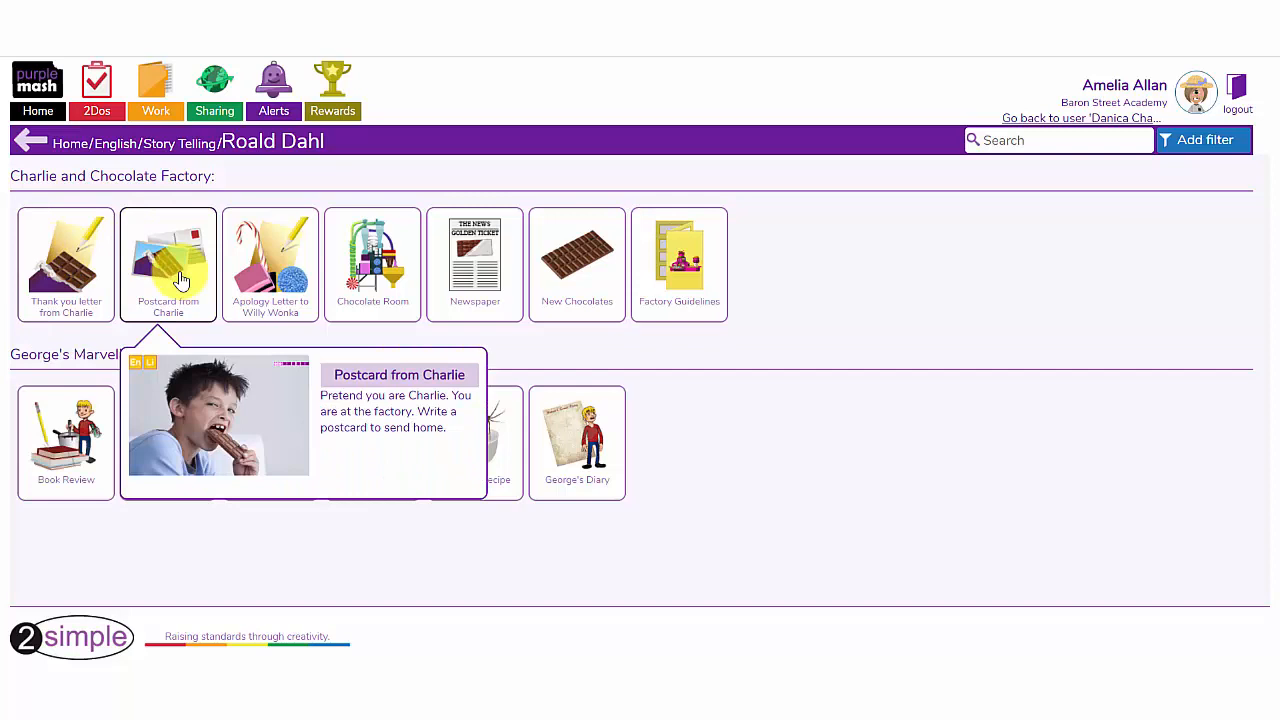
{"action": "mouse_move", "coordinate": [259, 290]}
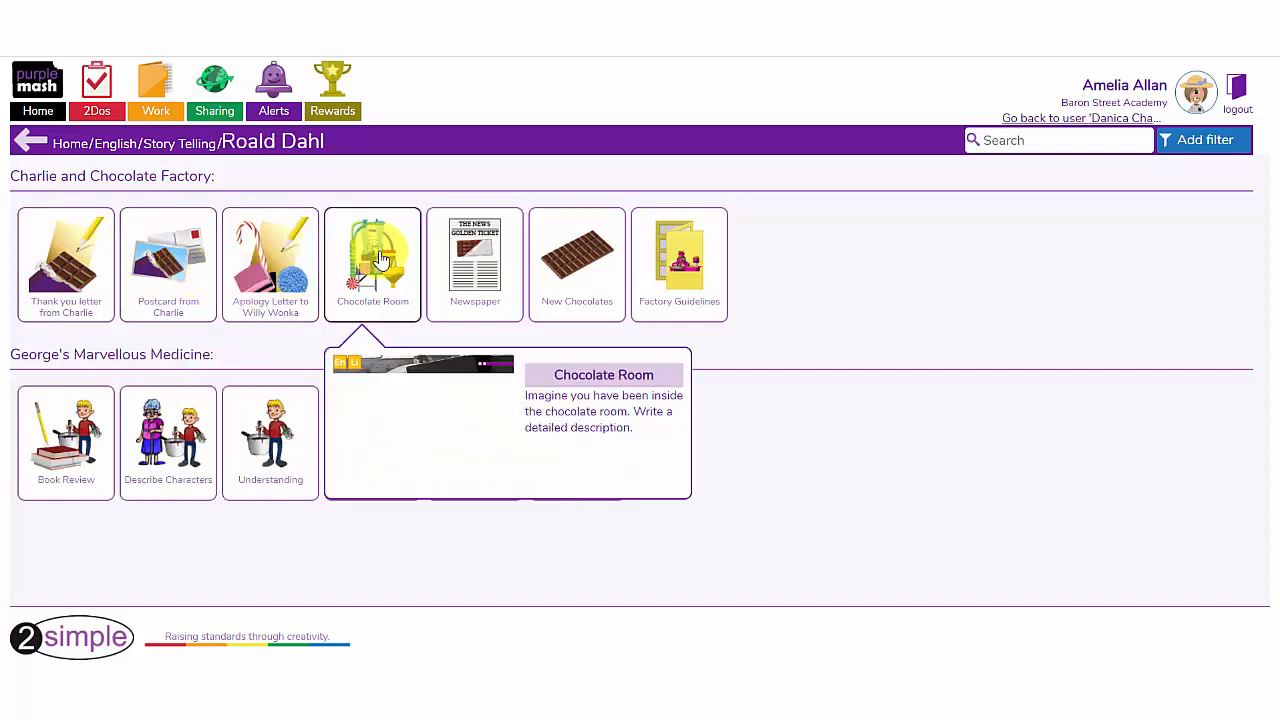
- Return from the Roald Dahl activities to Story Telling and preview the Paint Projects, from Aladdin to Hansel and Gretel House
{"action": "mouse_move", "coordinate": [562, 292]}
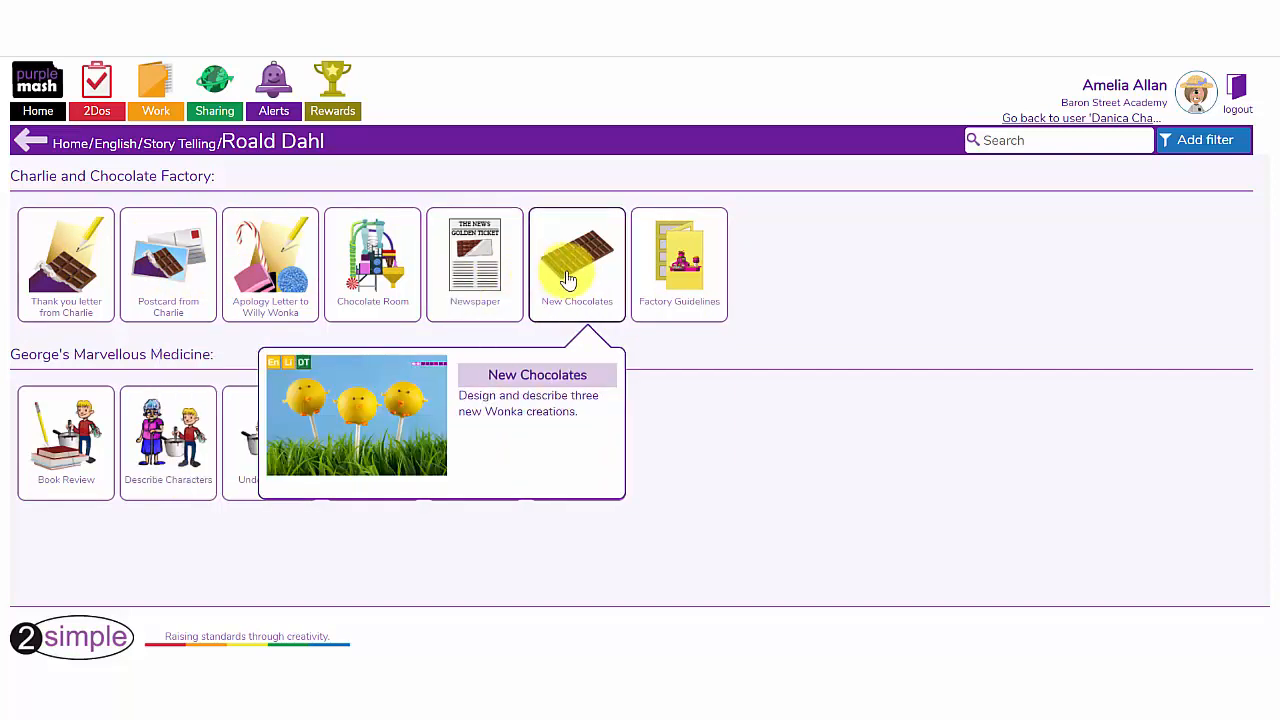
{"action": "left_click", "coordinate": [176, 144]}
{"action": "scroll", "coordinate": [157, 420], "scroll_direction": "down", "scroll_amount": 6}
{"action": "mouse_move", "coordinate": [157, 423]}
{"action": "scroll", "coordinate": [157, 423], "scroll_direction": "down", "scroll_amount": 1}
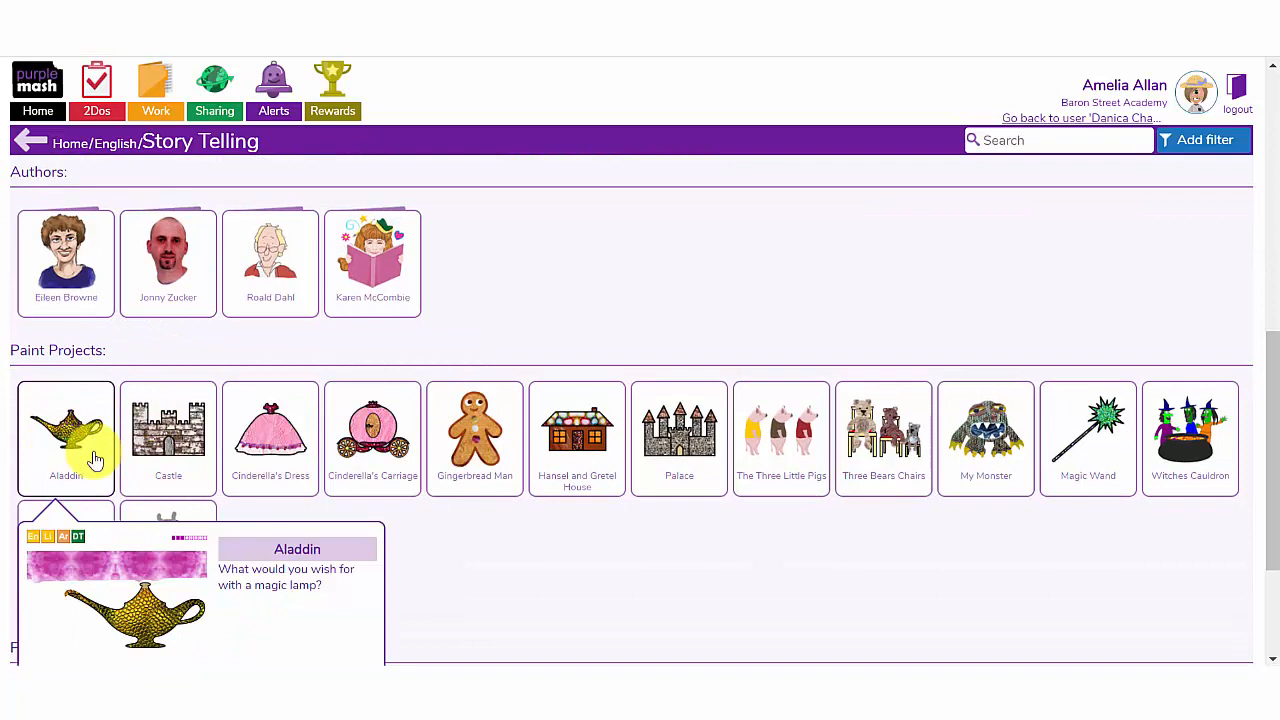
{"action": "mouse_move", "coordinate": [278, 450]}
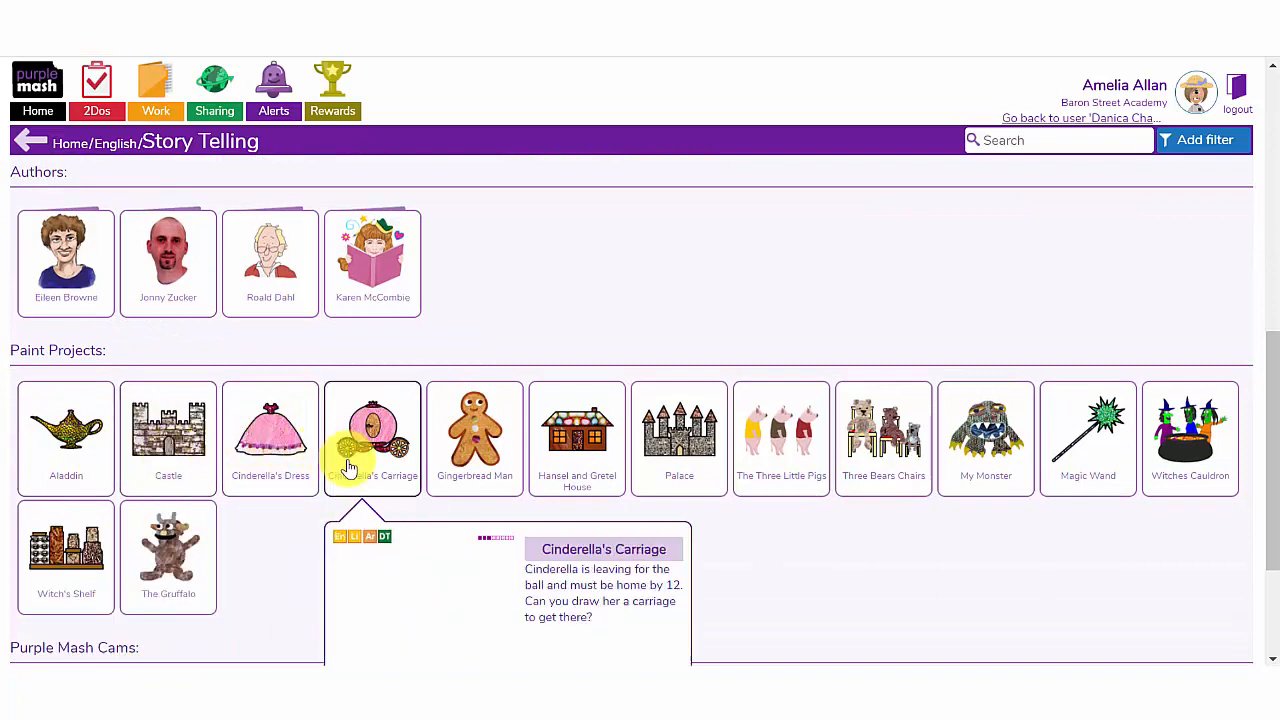
{"action": "mouse_move", "coordinate": [455, 486]}
{"action": "mouse_move", "coordinate": [560, 478]}
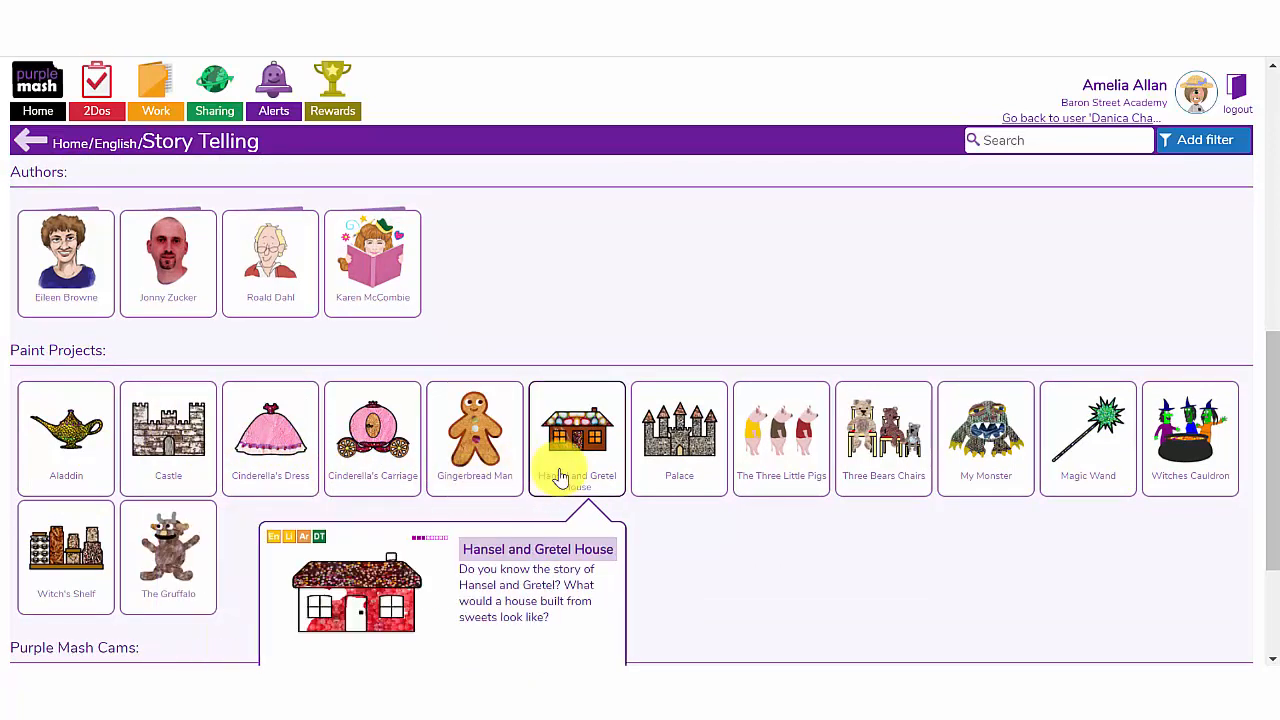
{"action": "scroll", "coordinate": [560, 478], "scroll_direction": "down", "scroll_amount": 2}
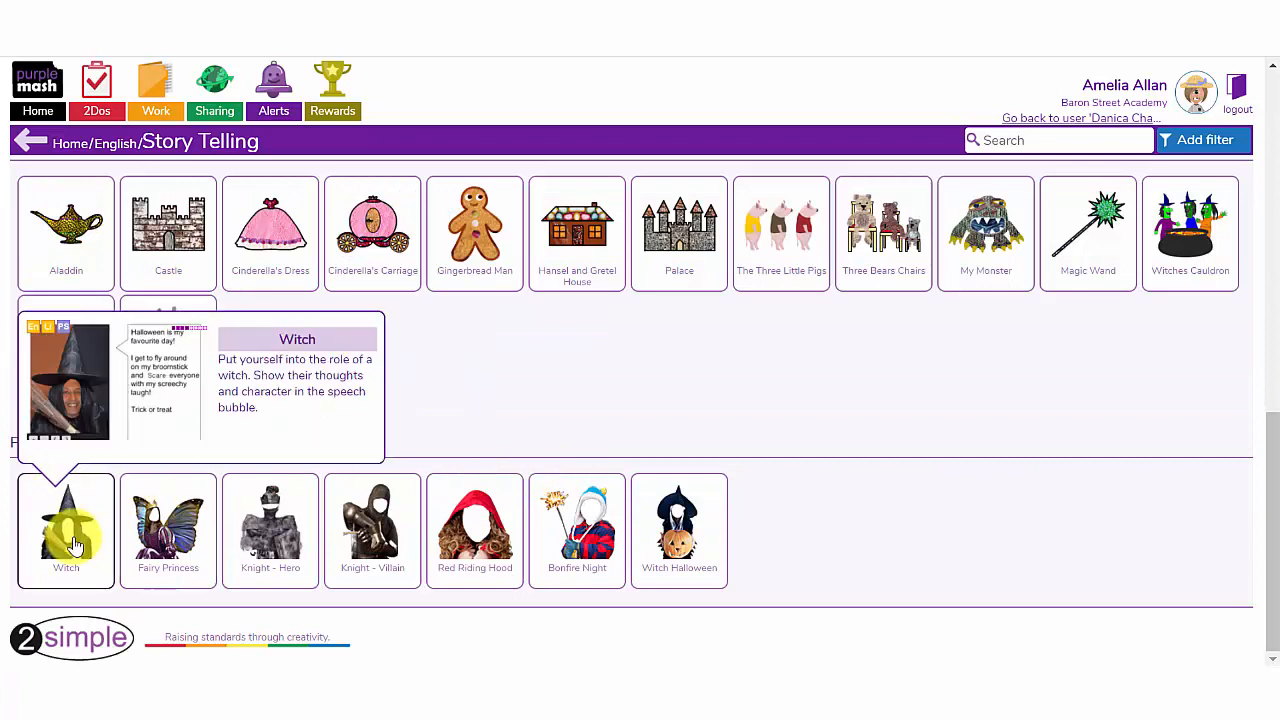
- Preview the Purple Mash Cams activities and open Red Riding Hood
{"action": "mouse_move", "coordinate": [190, 548]}
{"action": "mouse_move", "coordinate": [258, 540]}
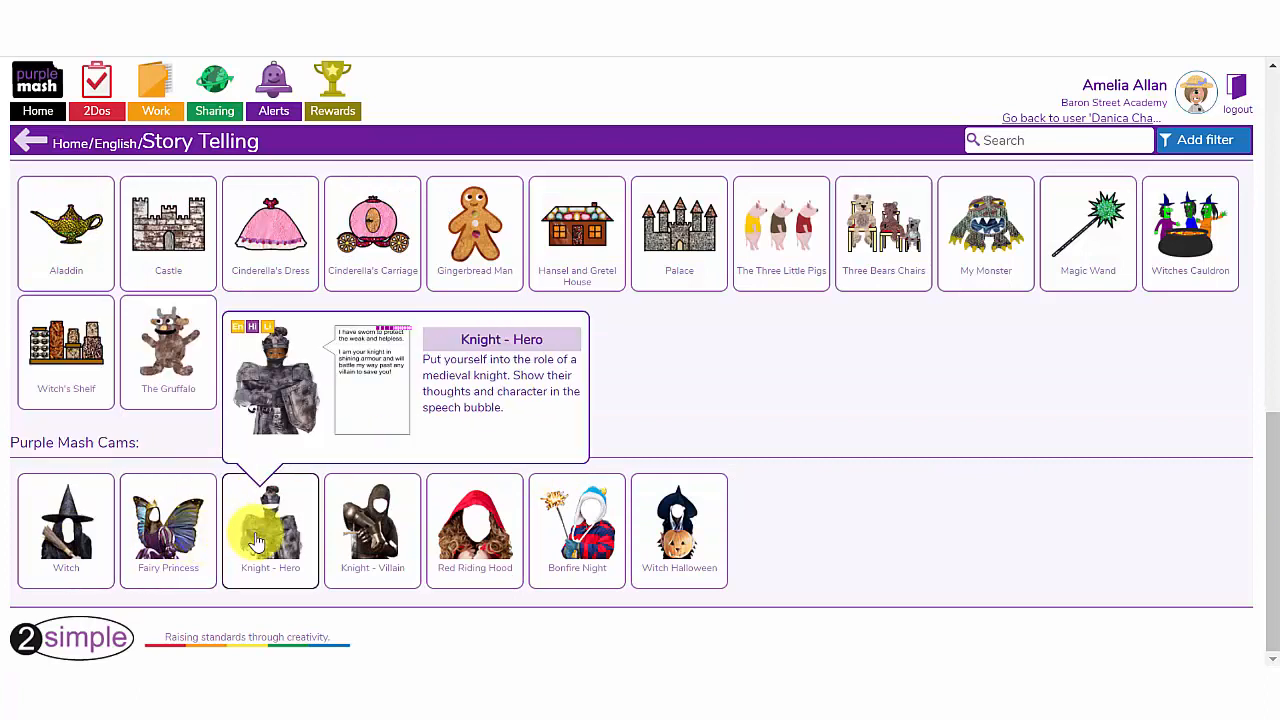
{"action": "mouse_move", "coordinate": [452, 566]}
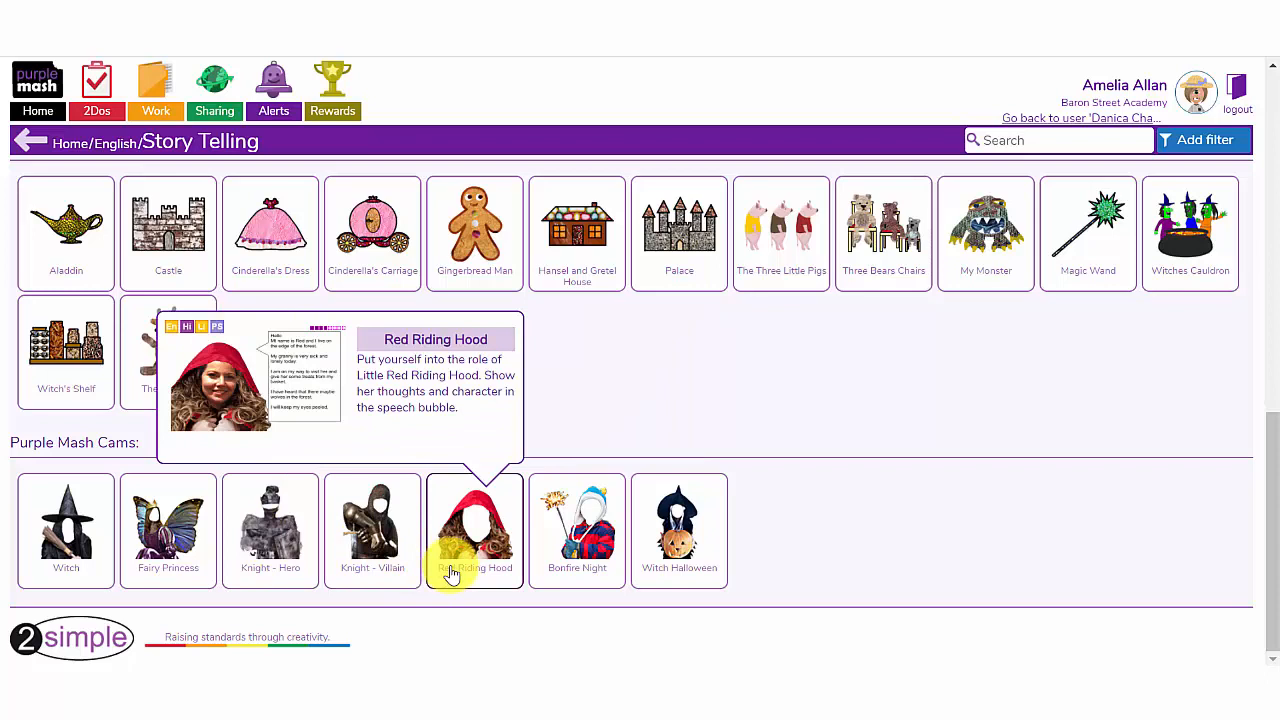
{"action": "left_click", "coordinate": [452, 572]}
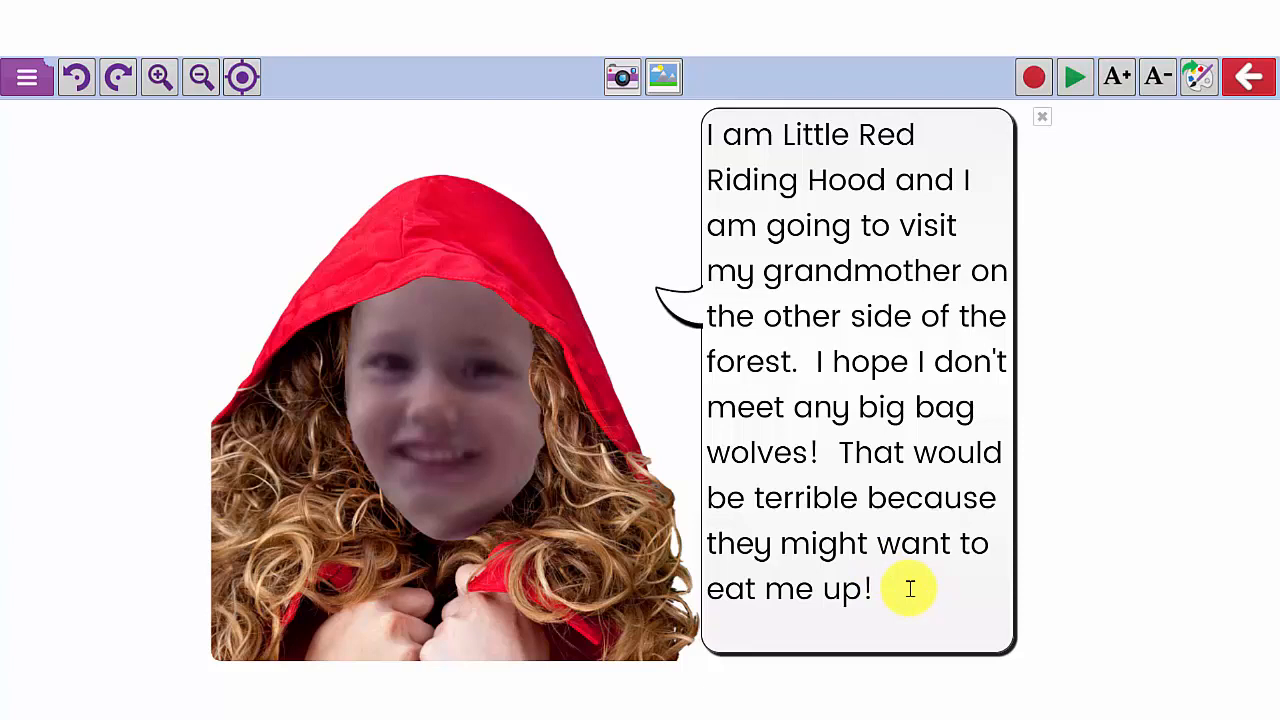
- Record a voice clip of about 10 seconds for Little Red Riding Hood and keep the recording
{"action": "left_click", "coordinate": [1034, 79]}
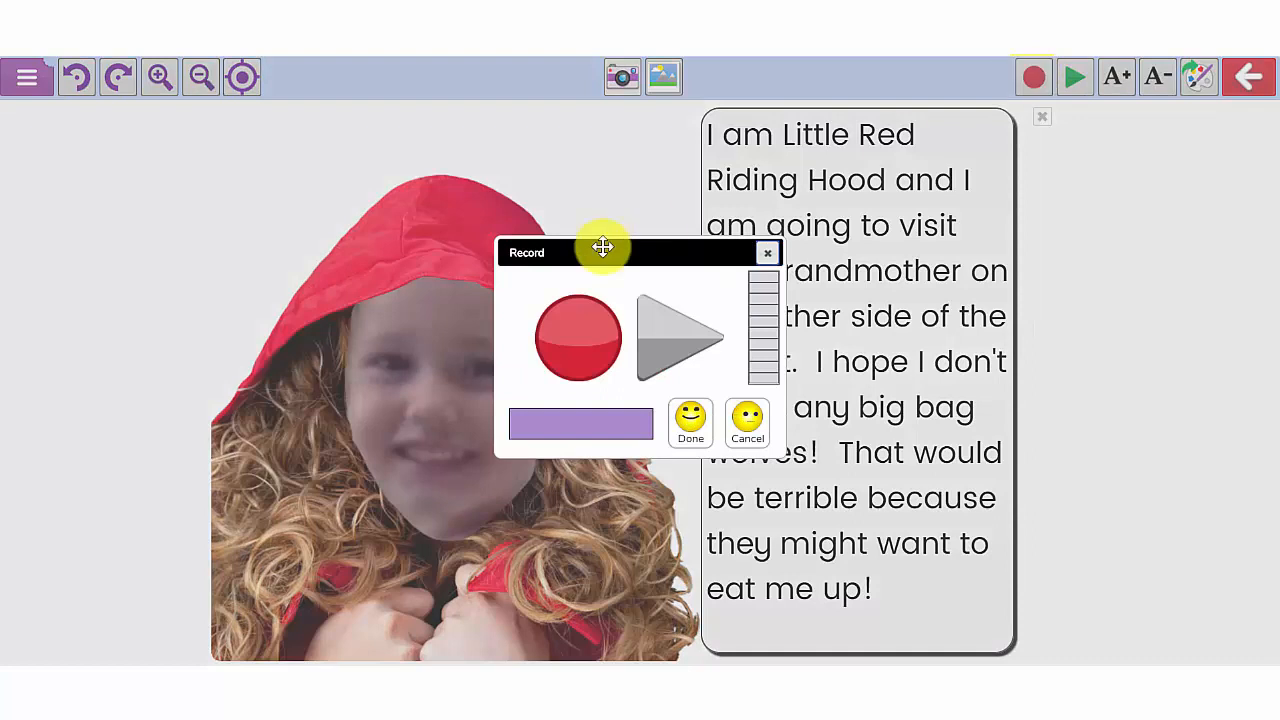
{"action": "left_click", "coordinate": [598, 343]}
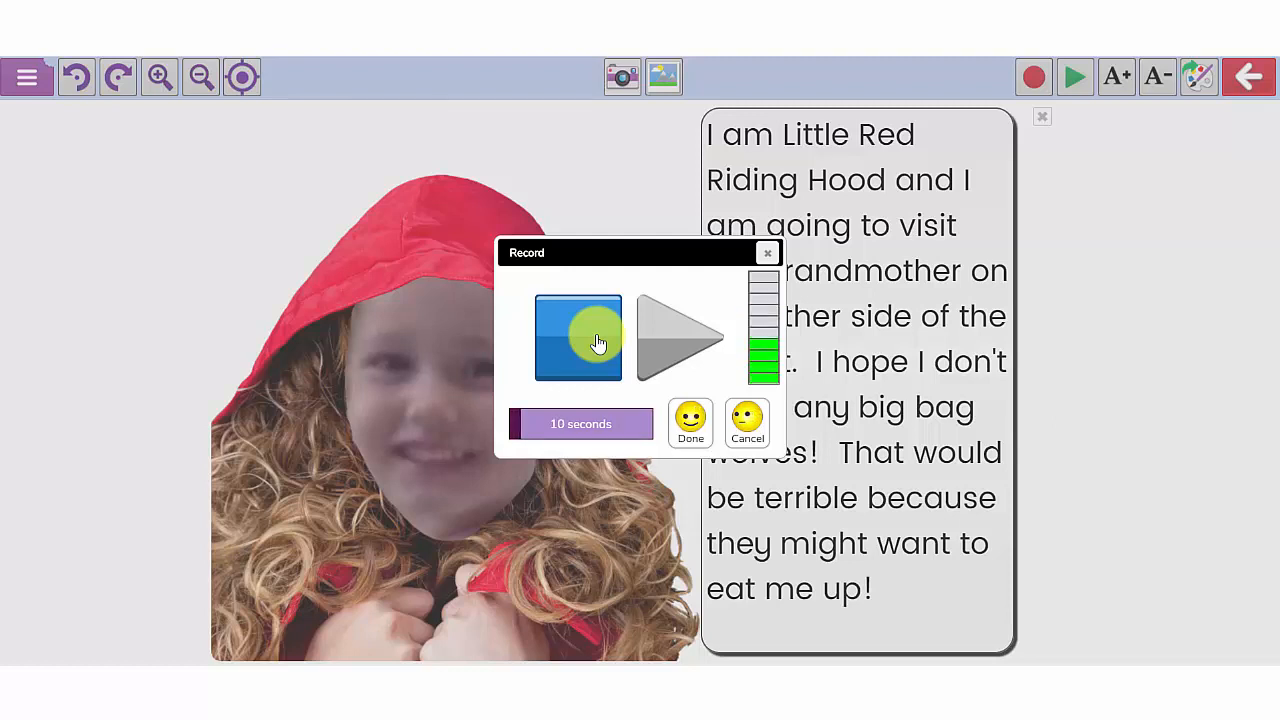
{"action": "left_click", "coordinate": [597, 343]}
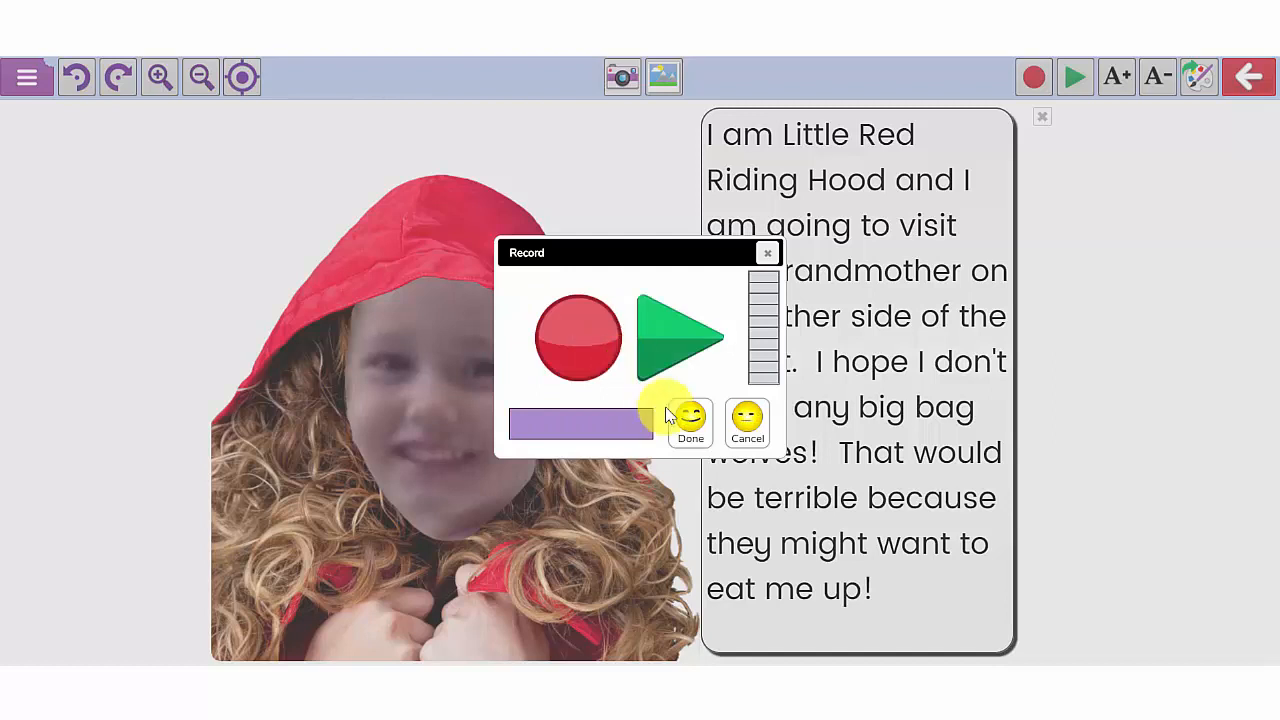
{"action": "left_click", "coordinate": [689, 420]}
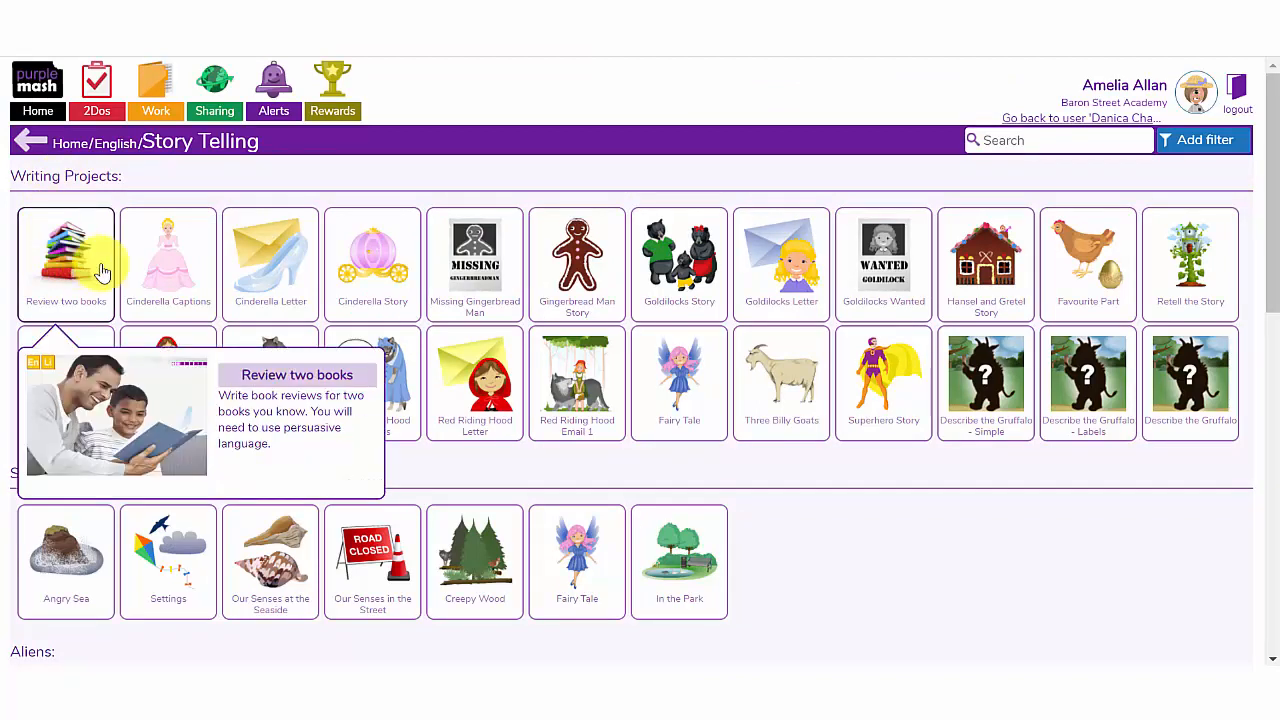
- Preview the Cinderella activities under Writing Projects and open the Missing Gingerbread Man poster
{"action": "mouse_move", "coordinate": [152, 277]}
{"action": "mouse_move", "coordinate": [260, 301]}
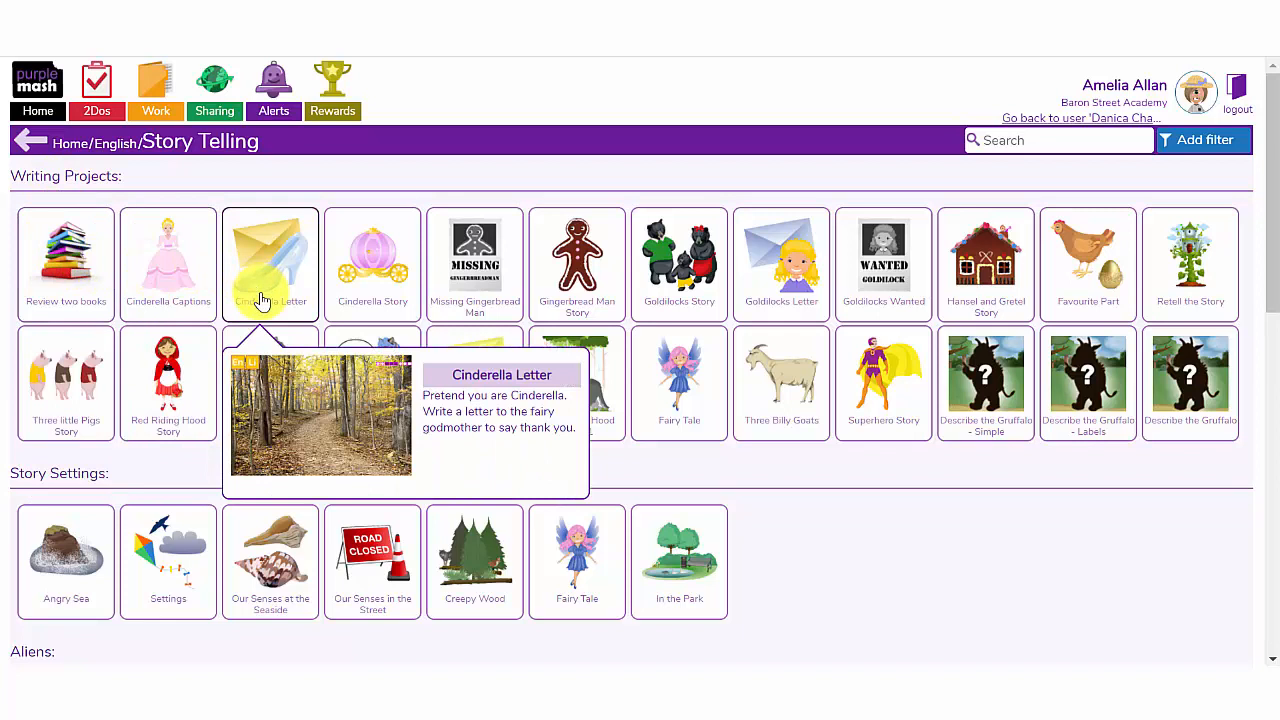
{"action": "mouse_move", "coordinate": [380, 308]}
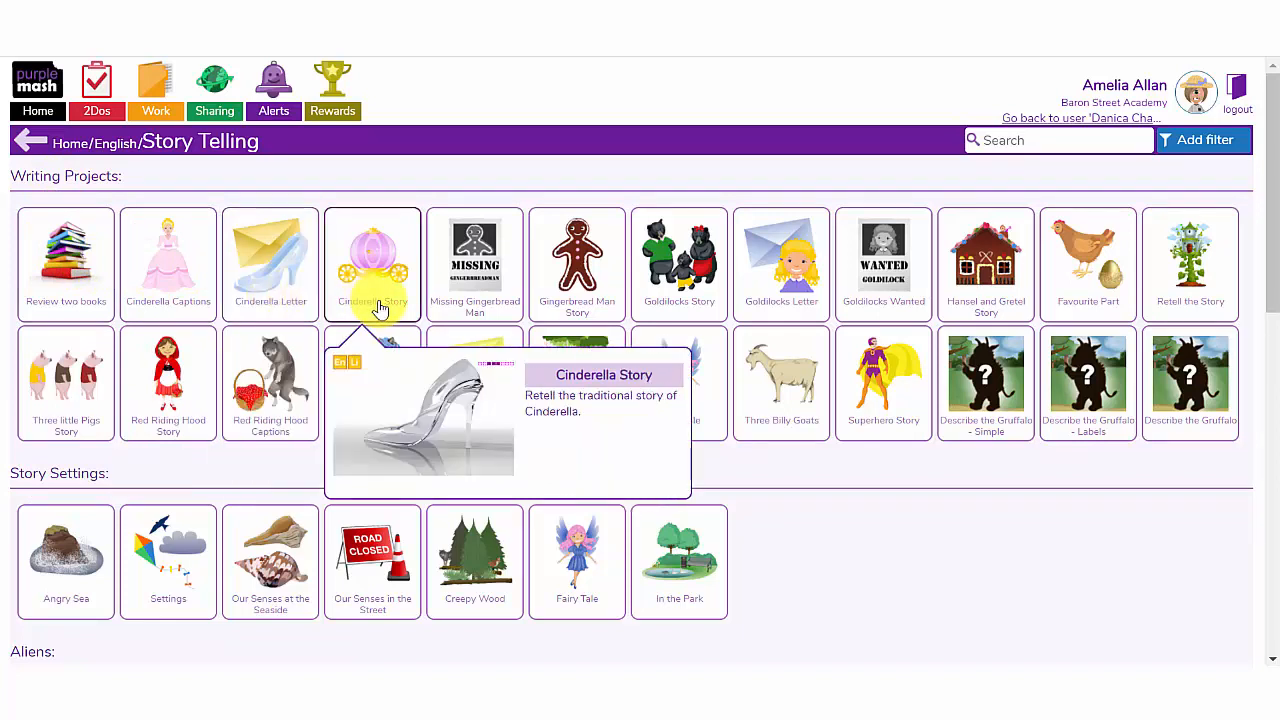
{"action": "mouse_move", "coordinate": [486, 290]}
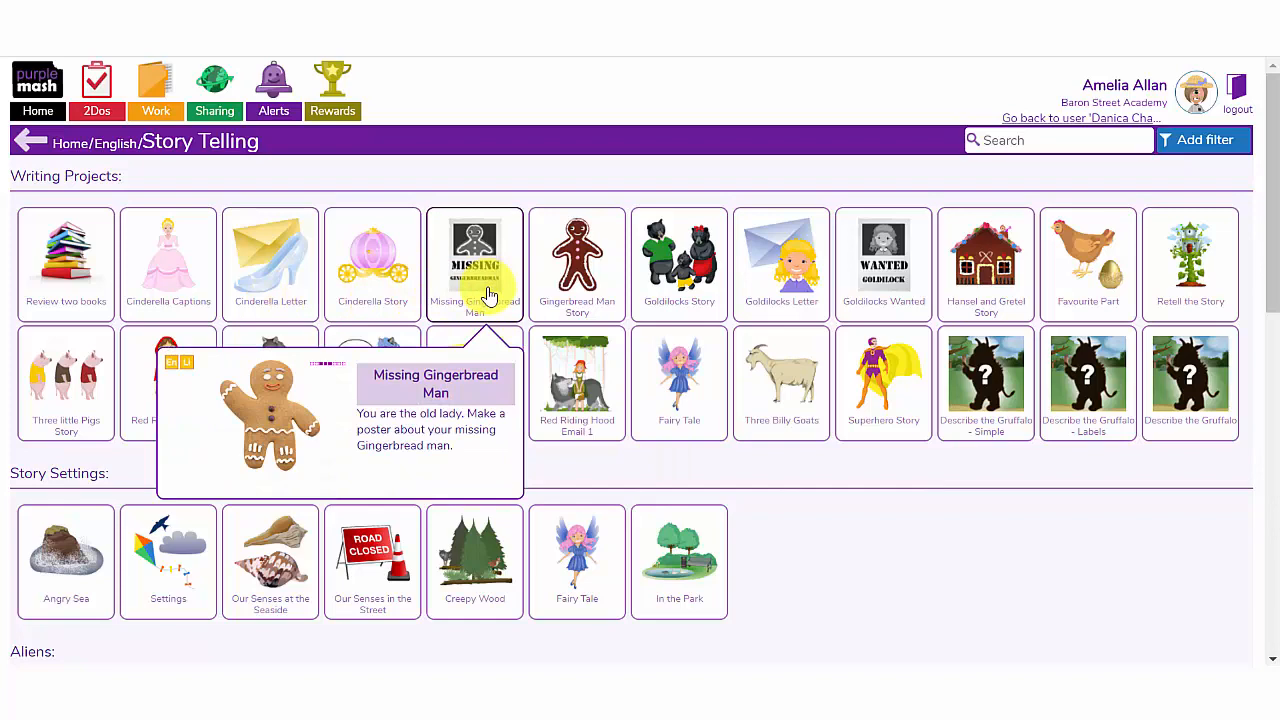
{"action": "left_click", "coordinate": [489, 296]}
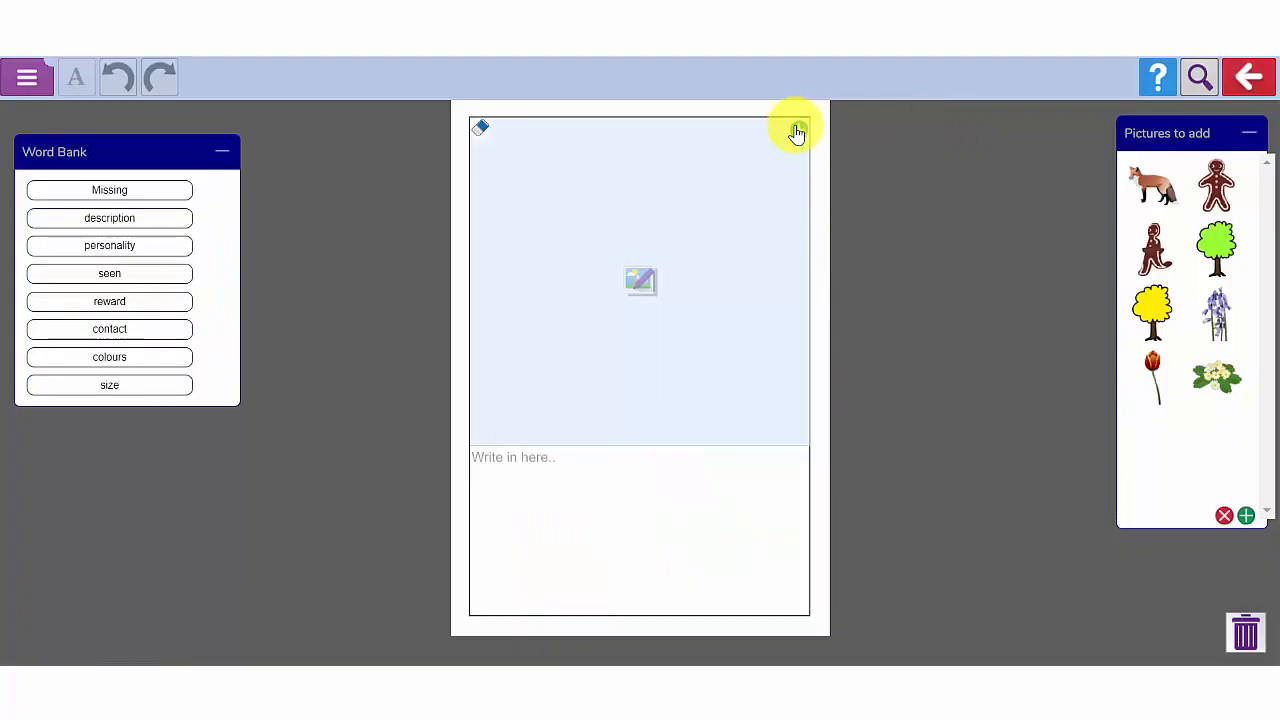
- Import the photo of the gingerbread man with the green scarf into the poster's picture area, adjusting its zoom
{"action": "left_click", "coordinate": [797, 133]}
{"action": "left_click", "coordinate": [391, 203]}
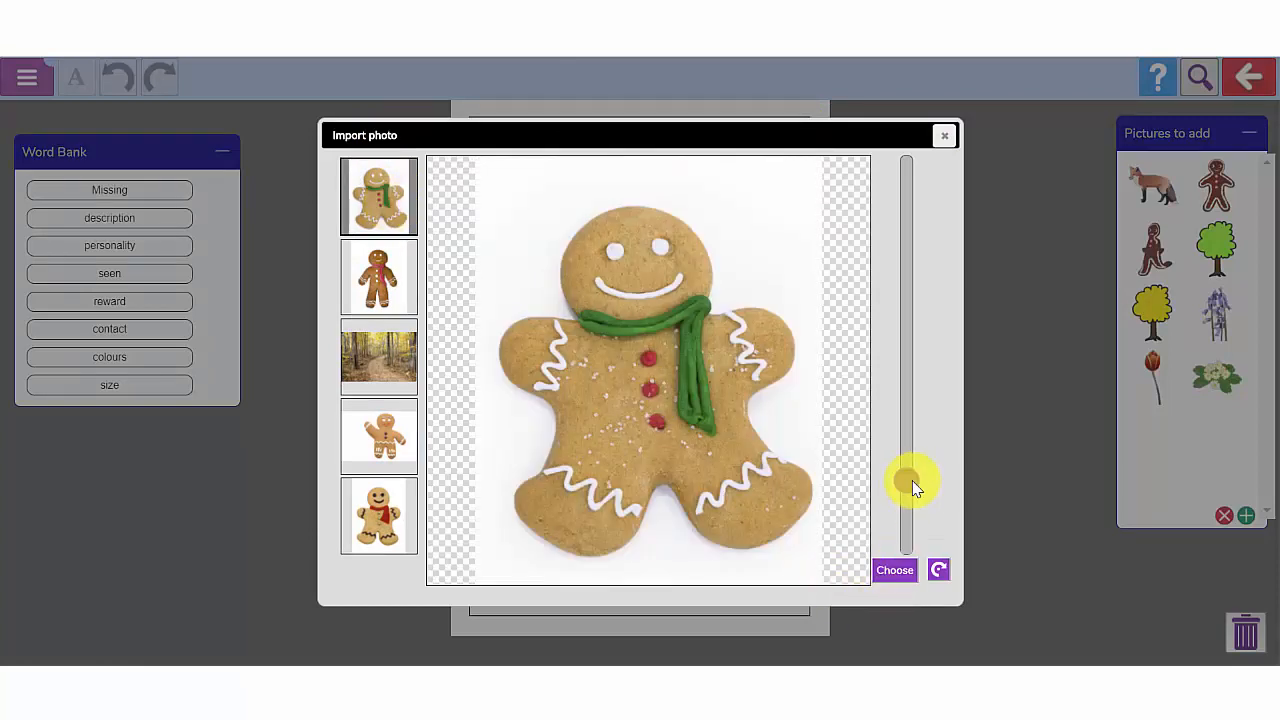
{"action": "left_click_drag", "start_coordinate": [908, 480], "coordinate": [908, 466]}
{"action": "left_click", "coordinate": [906, 571]}
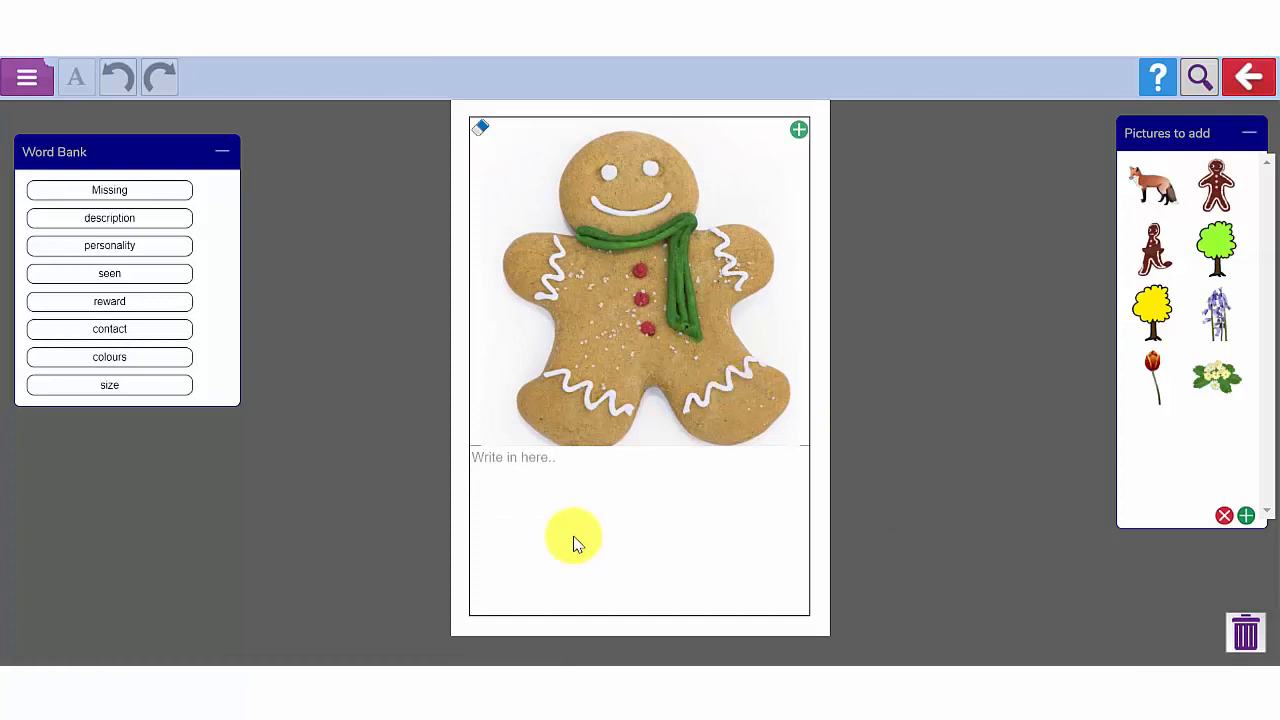
- Insert the word "Missing" from the word bank into the writing area below the photo
{"action": "left_click", "coordinate": [537, 483]}
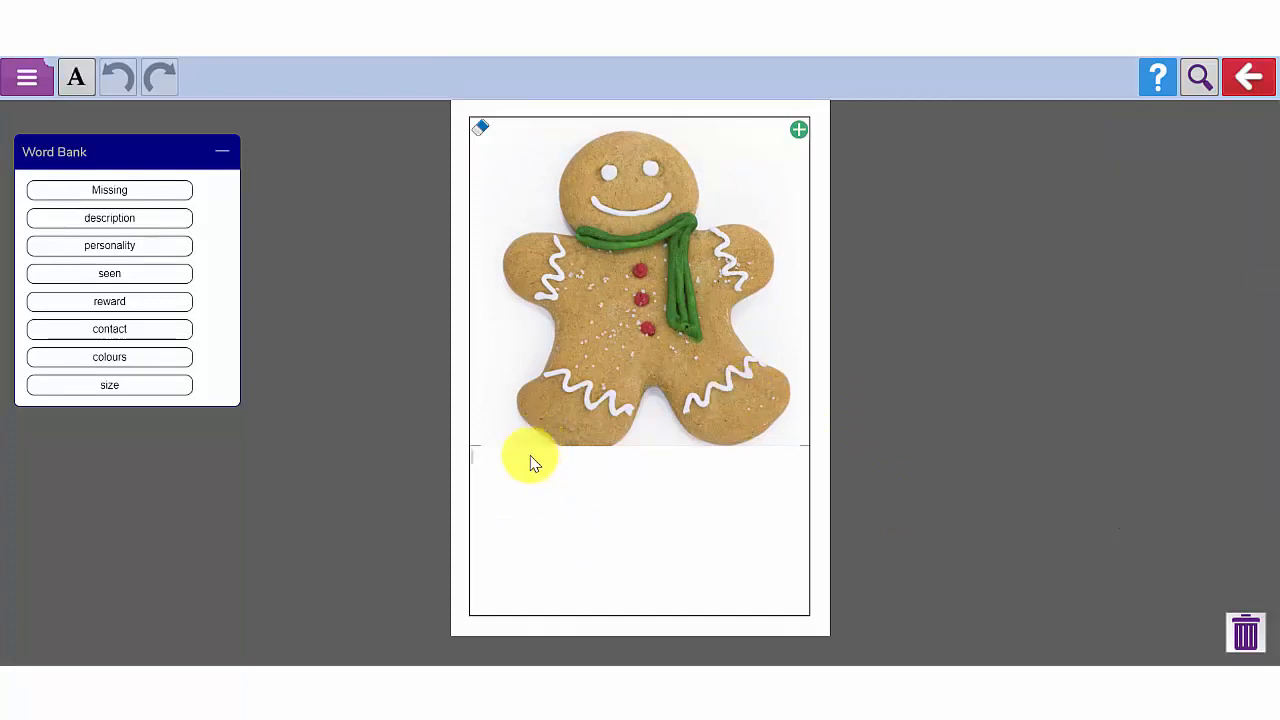
{"action": "left_click", "coordinate": [158, 192]}
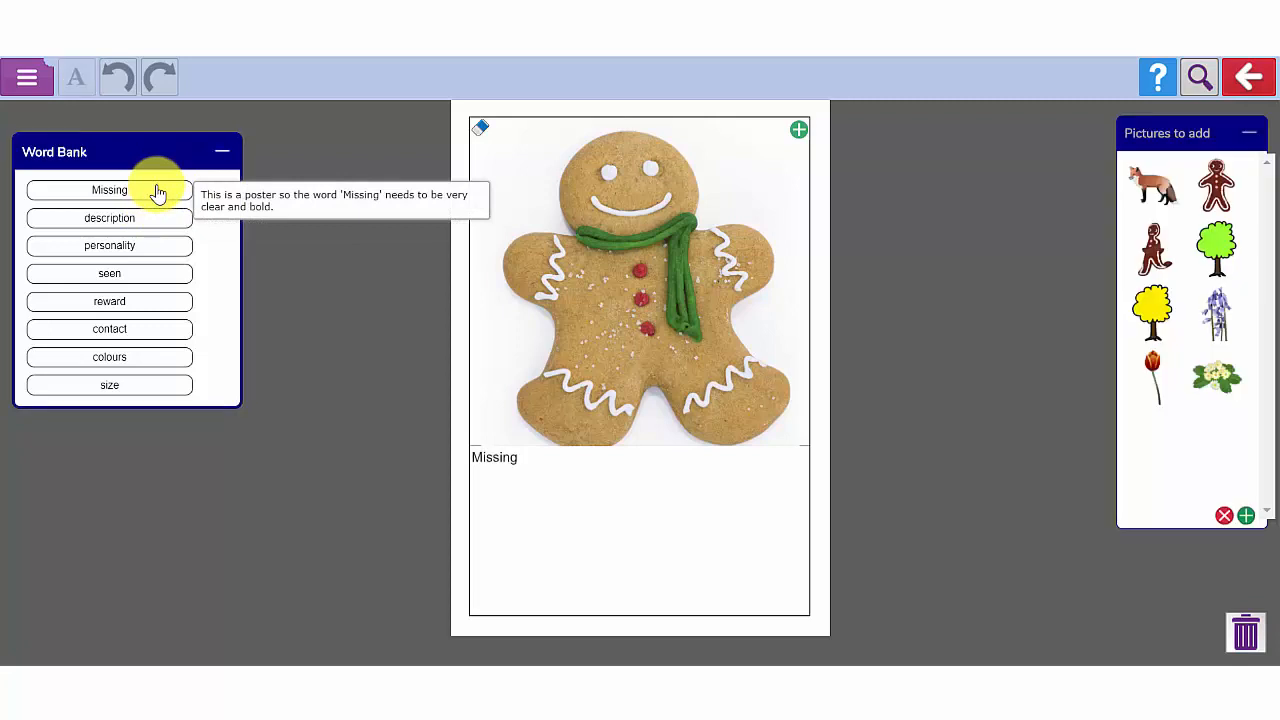
{"action": "left_click", "coordinate": [528, 468]}
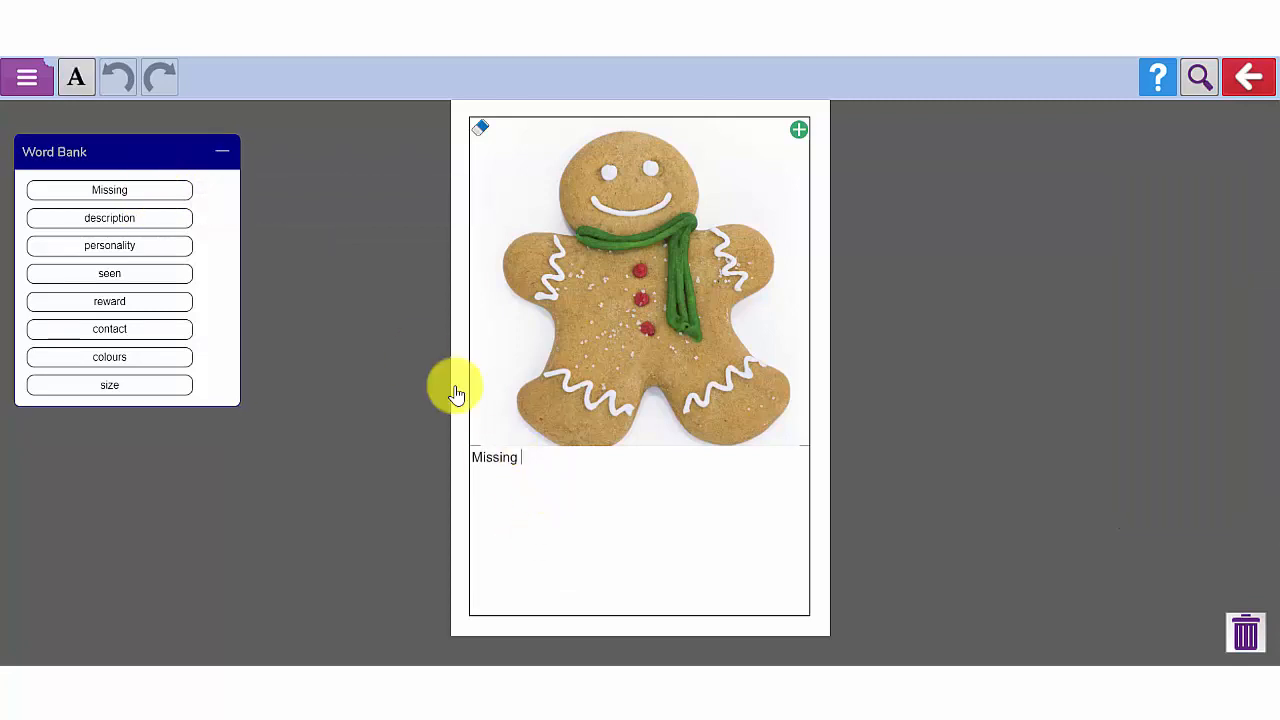
- Centre the "Missing" heading, enlarge its font size and set the font to Poppins
{"action": "left_click", "coordinate": [78, 82]}
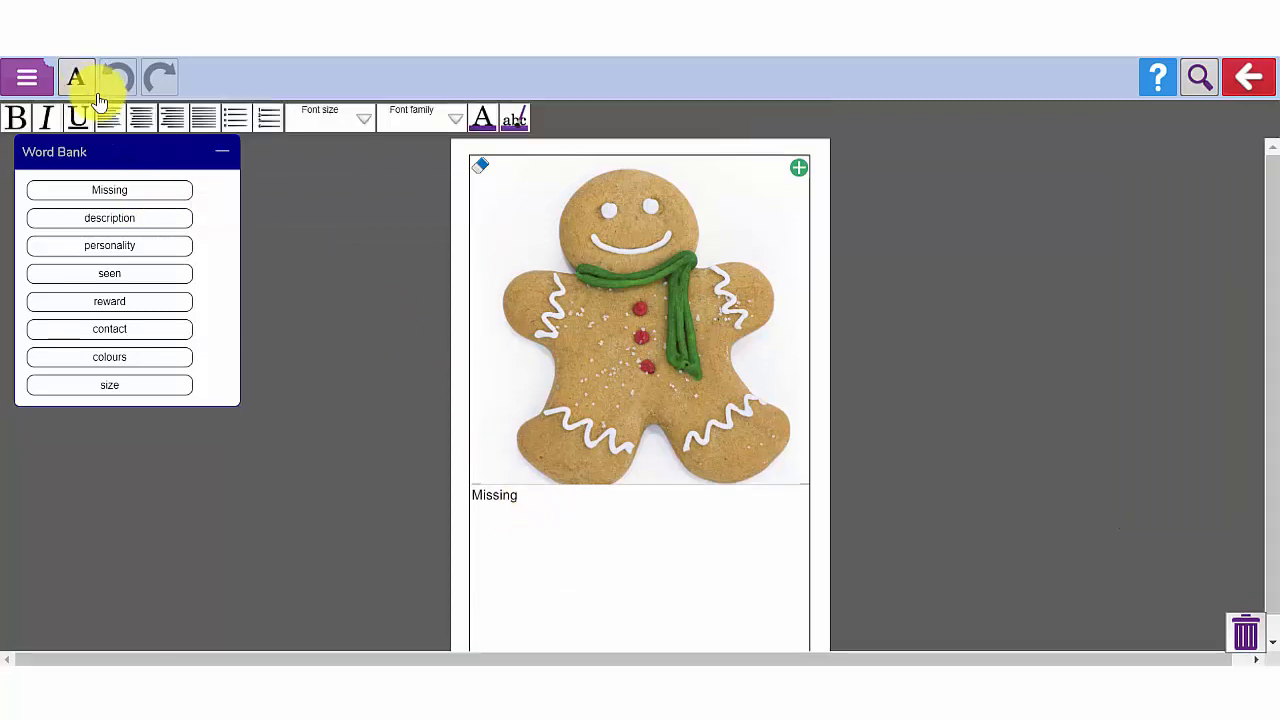
{"action": "left_click", "coordinate": [143, 120]}
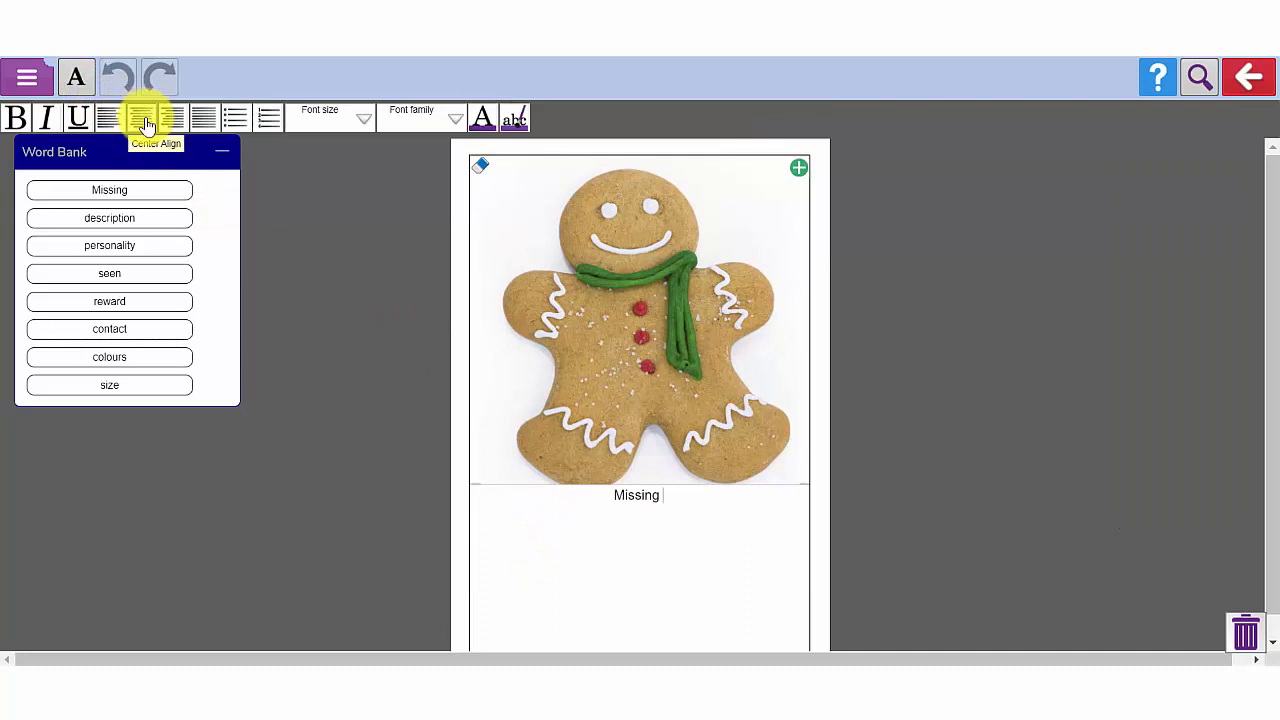
{"action": "left_click", "coordinate": [366, 121]}
{"action": "left_click", "coordinate": [380, 292]}
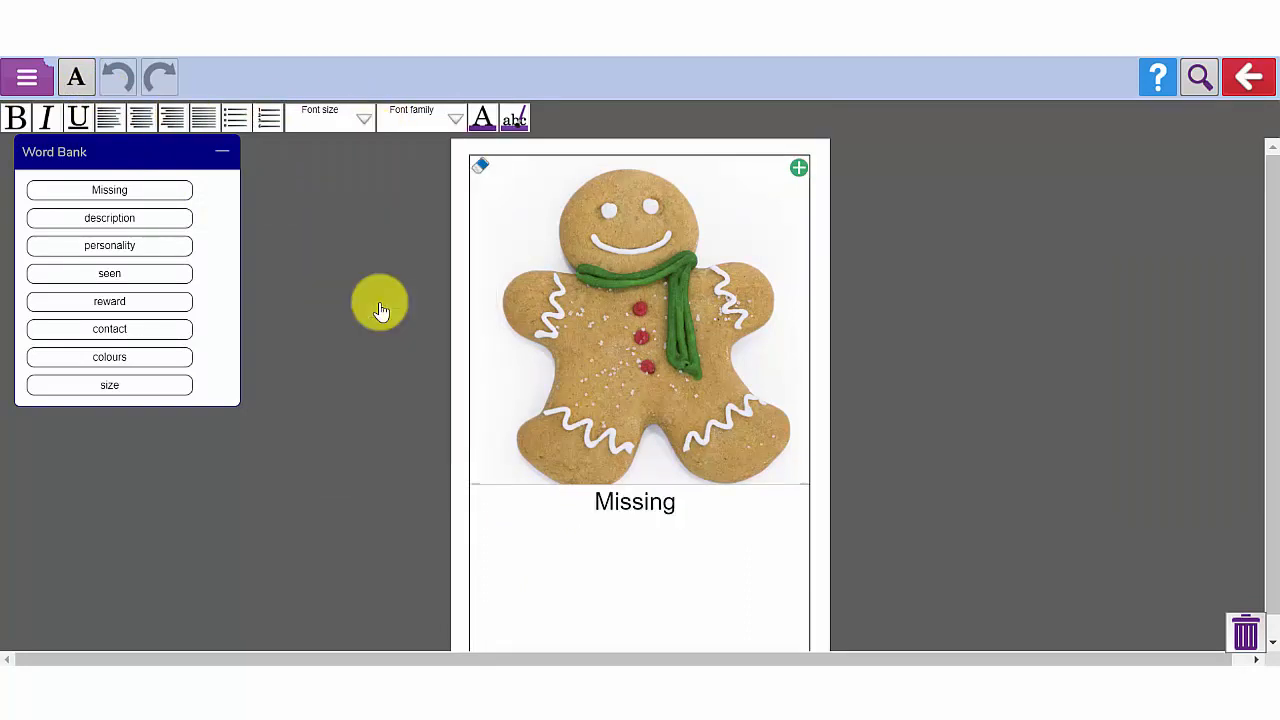
{"action": "left_click", "coordinate": [455, 120]}
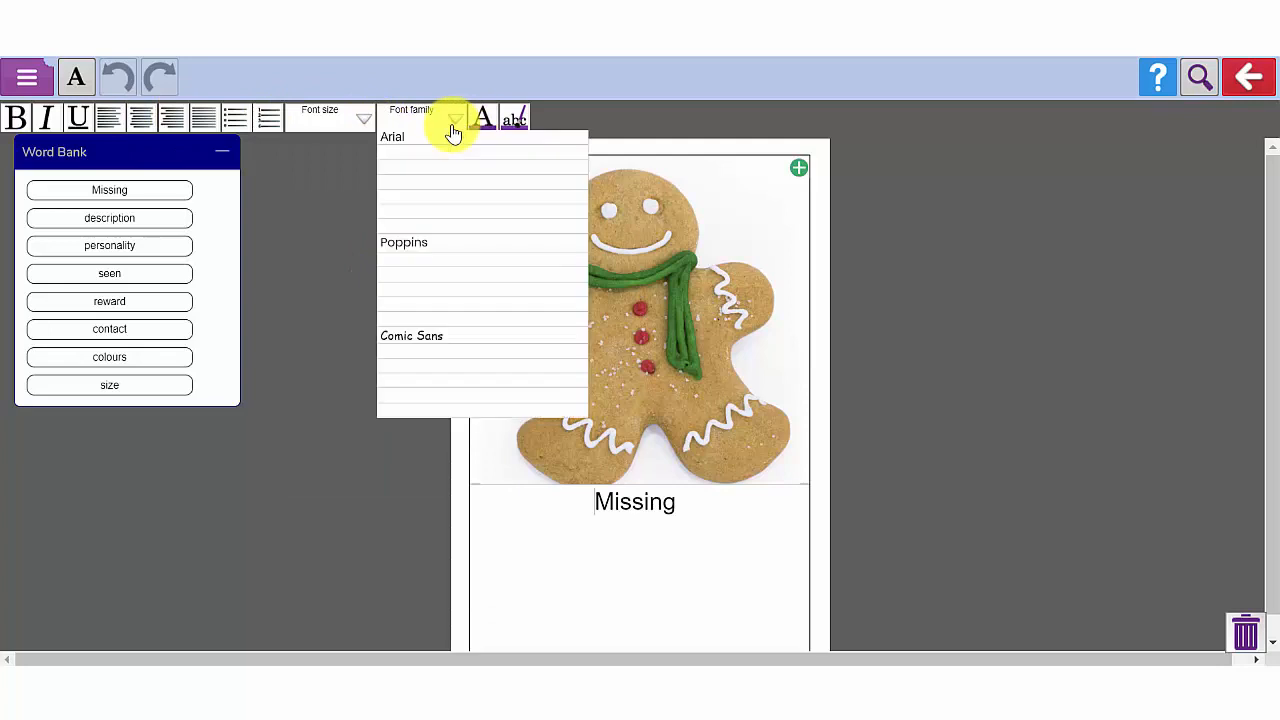
{"action": "left_click", "coordinate": [405, 247]}
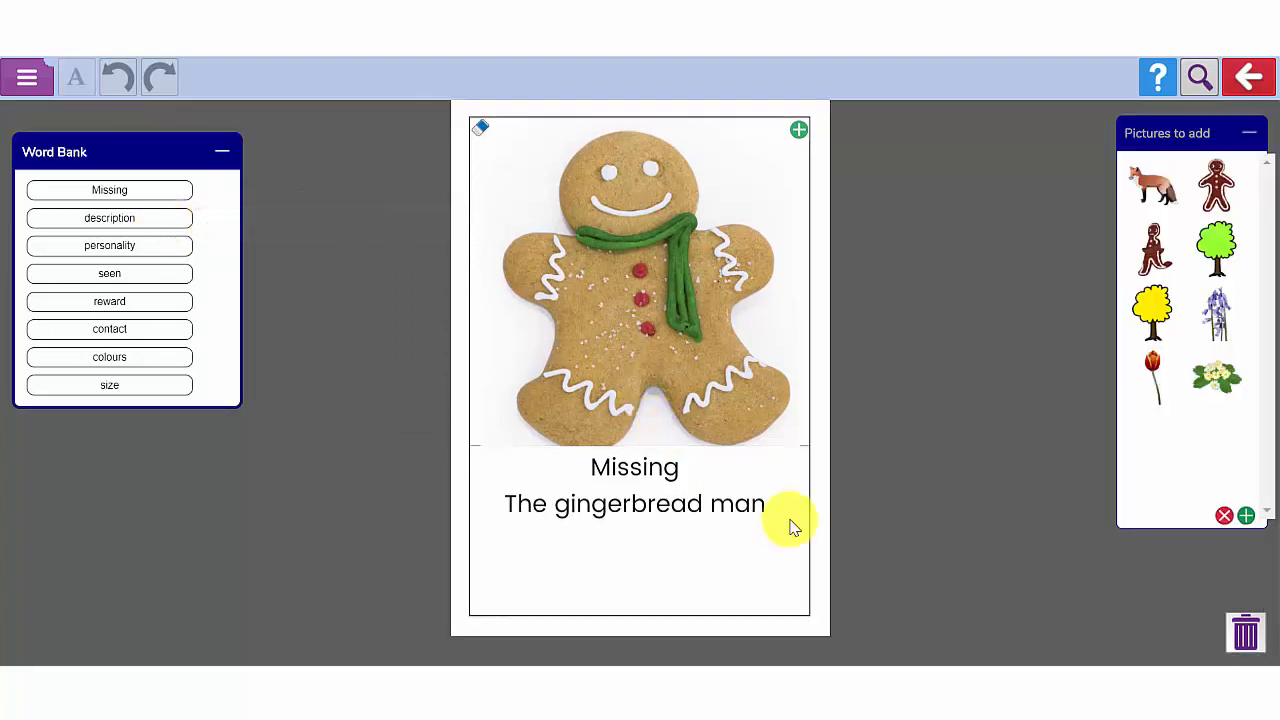
- Write the poster's appeal with description, £5 reward and bakers as contact, and place a green tree, white flowers and two small gingerbread men around the photo
{"action": "left_click", "coordinate": [778, 508]}
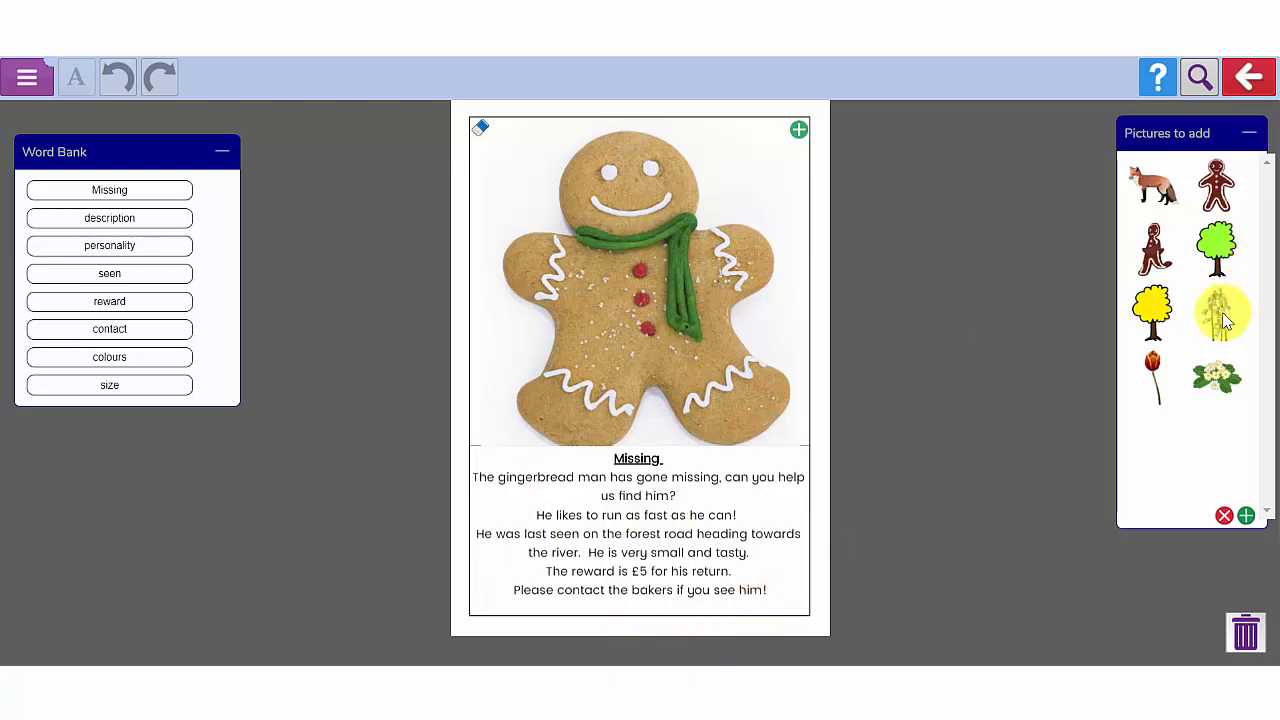
{"action": "left_click_drag", "start_coordinate": [1222, 255], "coordinate": [505, 172]}
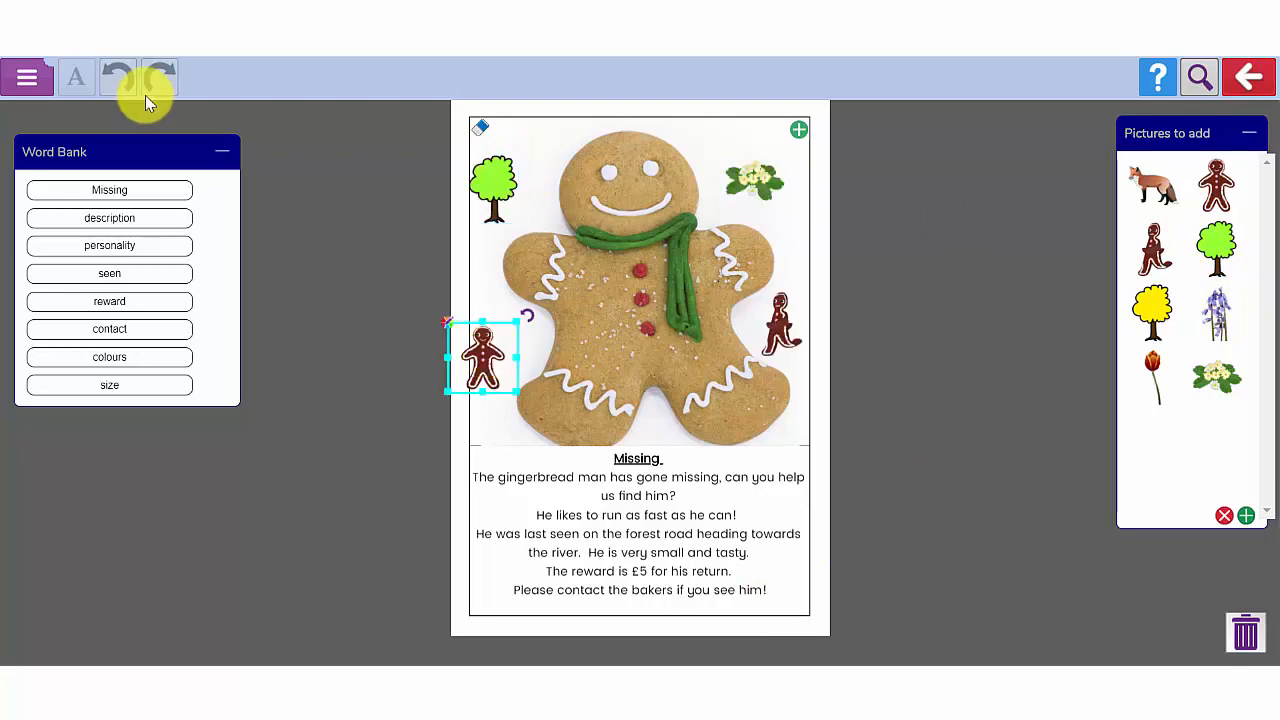
- Share the finished poster by submitting it to the Year 2 display board
{"action": "left_click", "coordinate": [25, 75]}
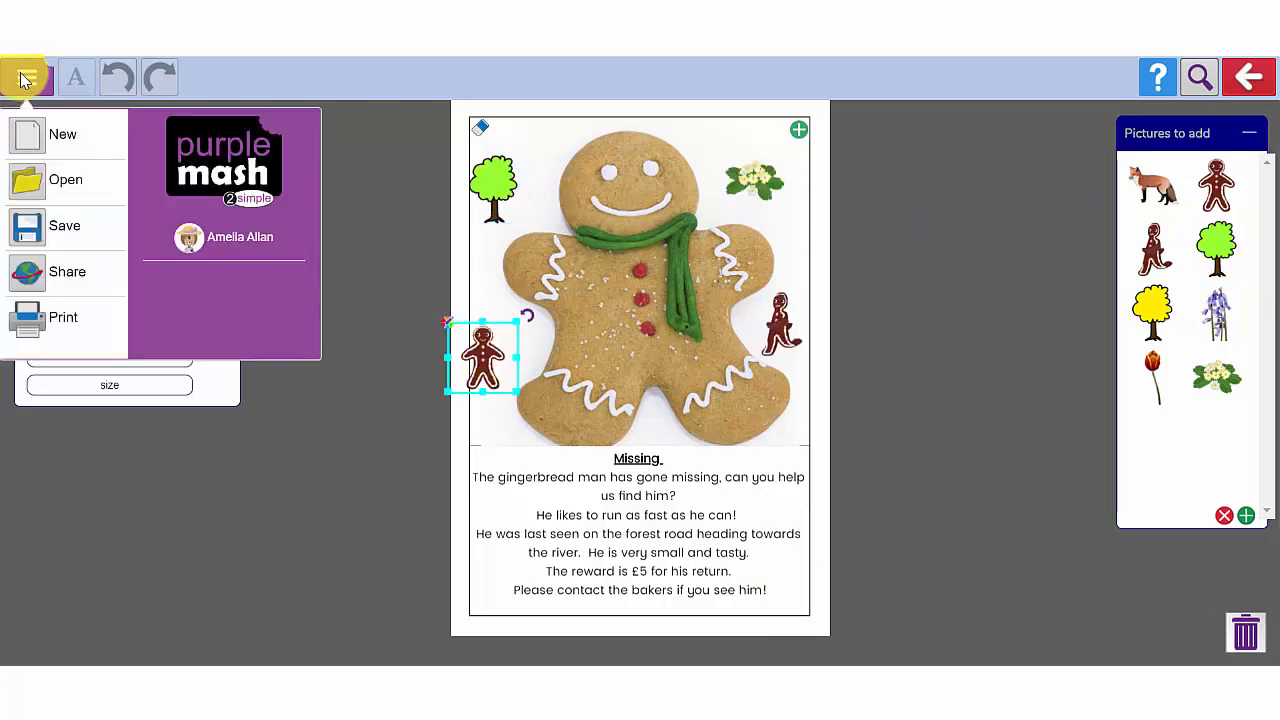
{"action": "left_click", "coordinate": [66, 271]}
{"action": "left_click", "coordinate": [553, 440]}
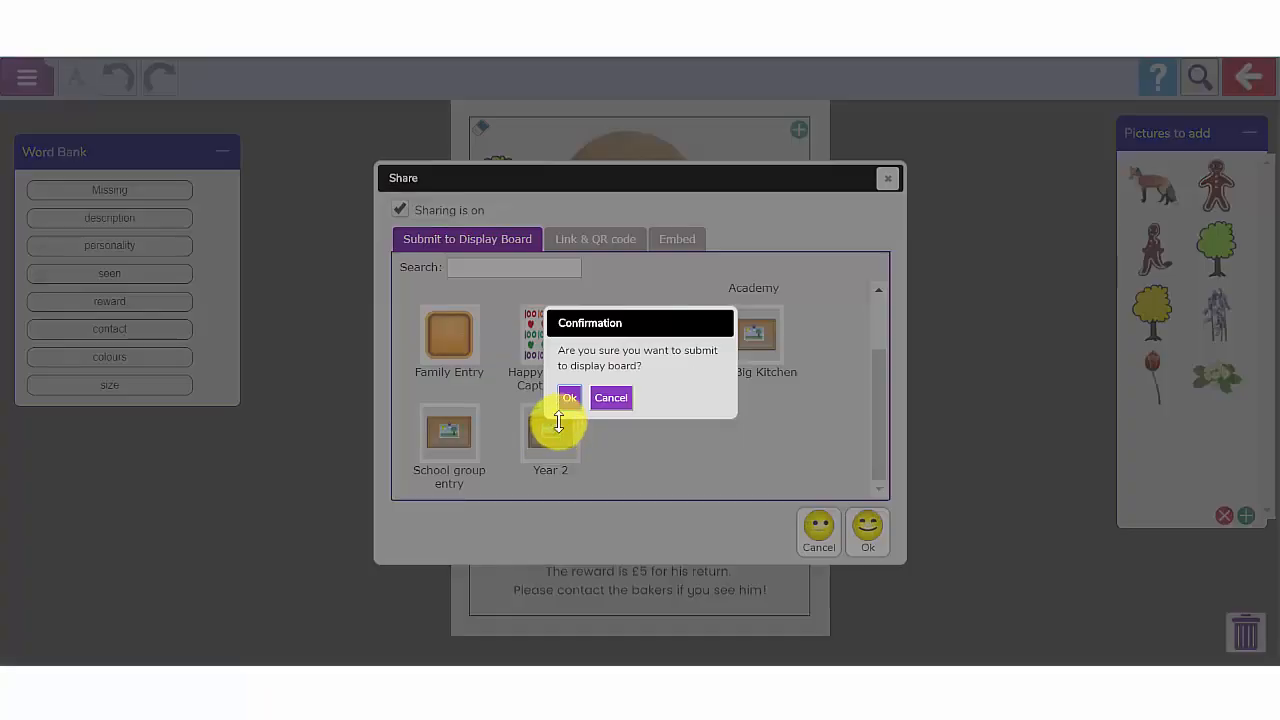
{"action": "left_click", "coordinate": [569, 398]}
{"action": "left_click", "coordinate": [737, 326]}
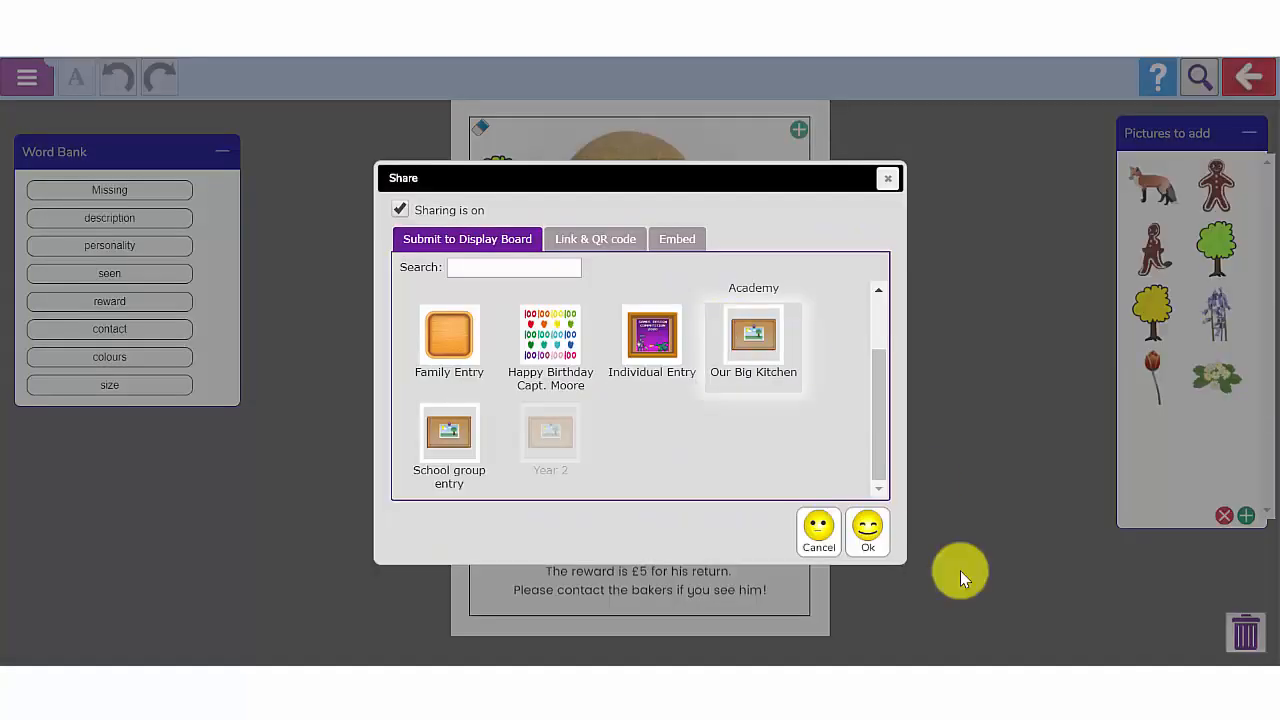
{"action": "left_click", "coordinate": [868, 528]}
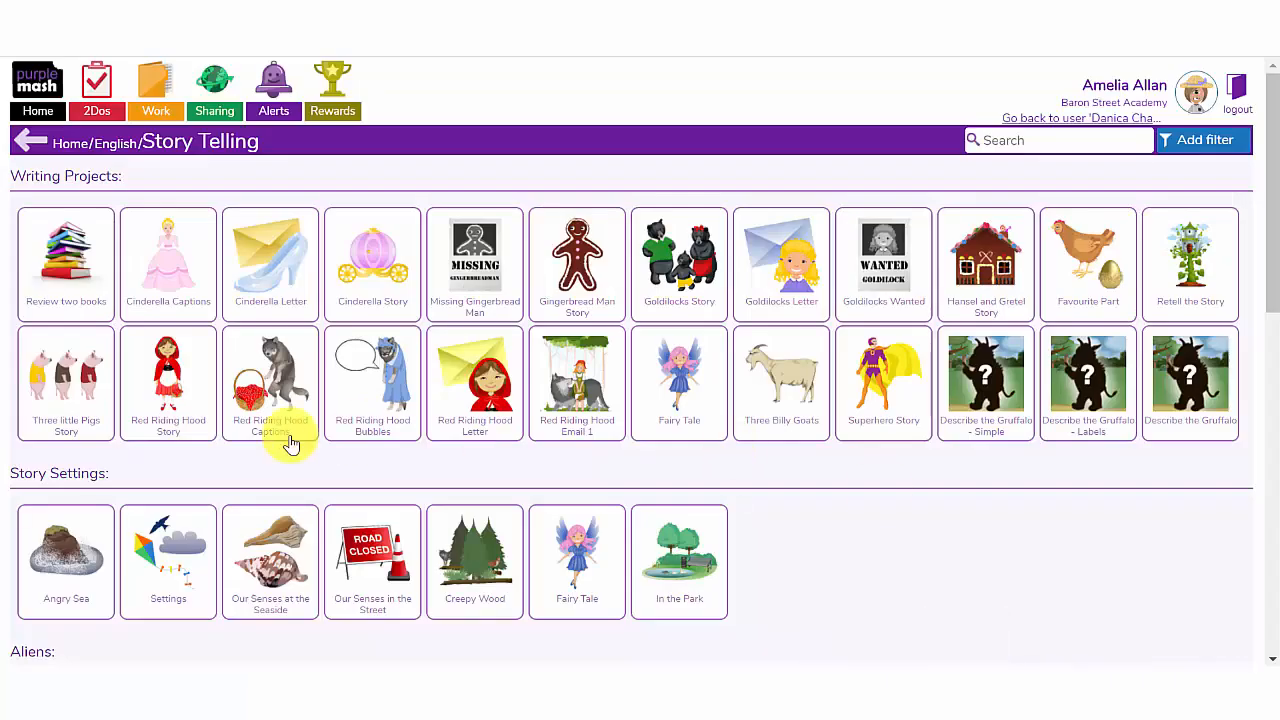
- Return to the English resources and look through the Writing Genres and Themes categories, previewing Myths and Legends
{"action": "left_click", "coordinate": [118, 143]}
{"action": "scroll", "coordinate": [515, 447], "scroll_direction": "down", "scroll_amount": 3}
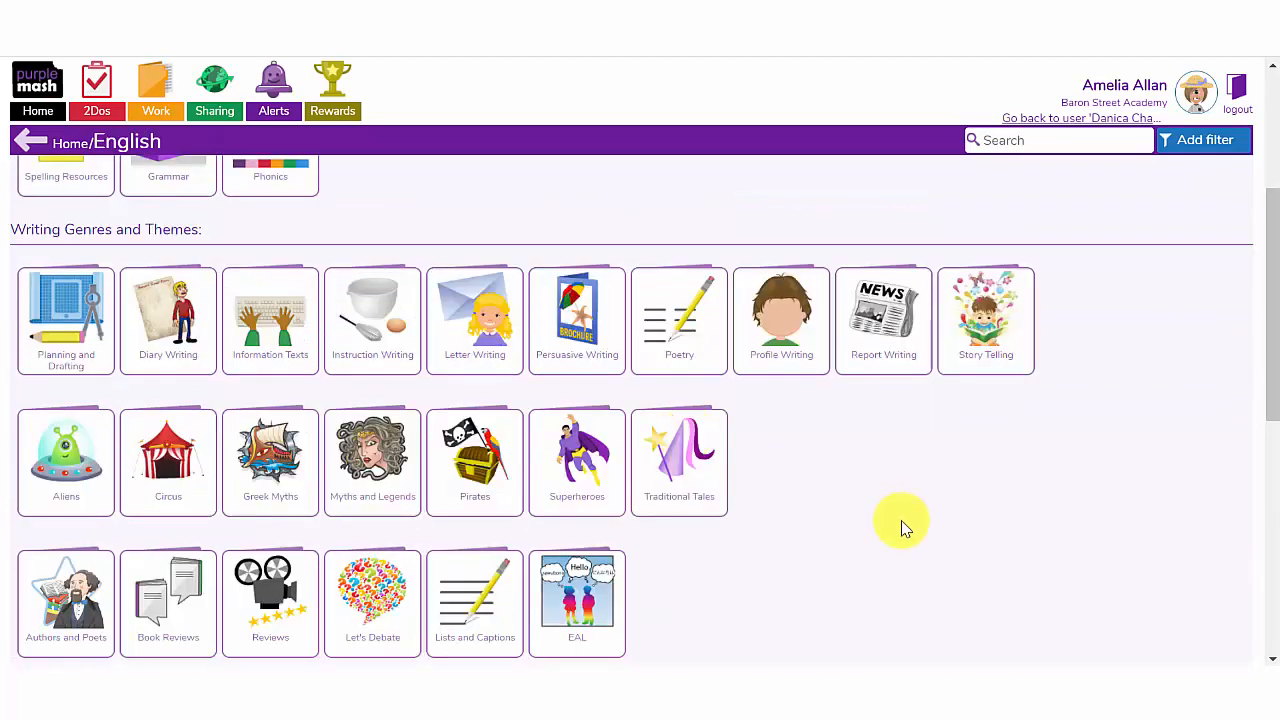
{"action": "scroll", "coordinate": [840, 470], "scroll_direction": "down", "scroll_amount": 1}
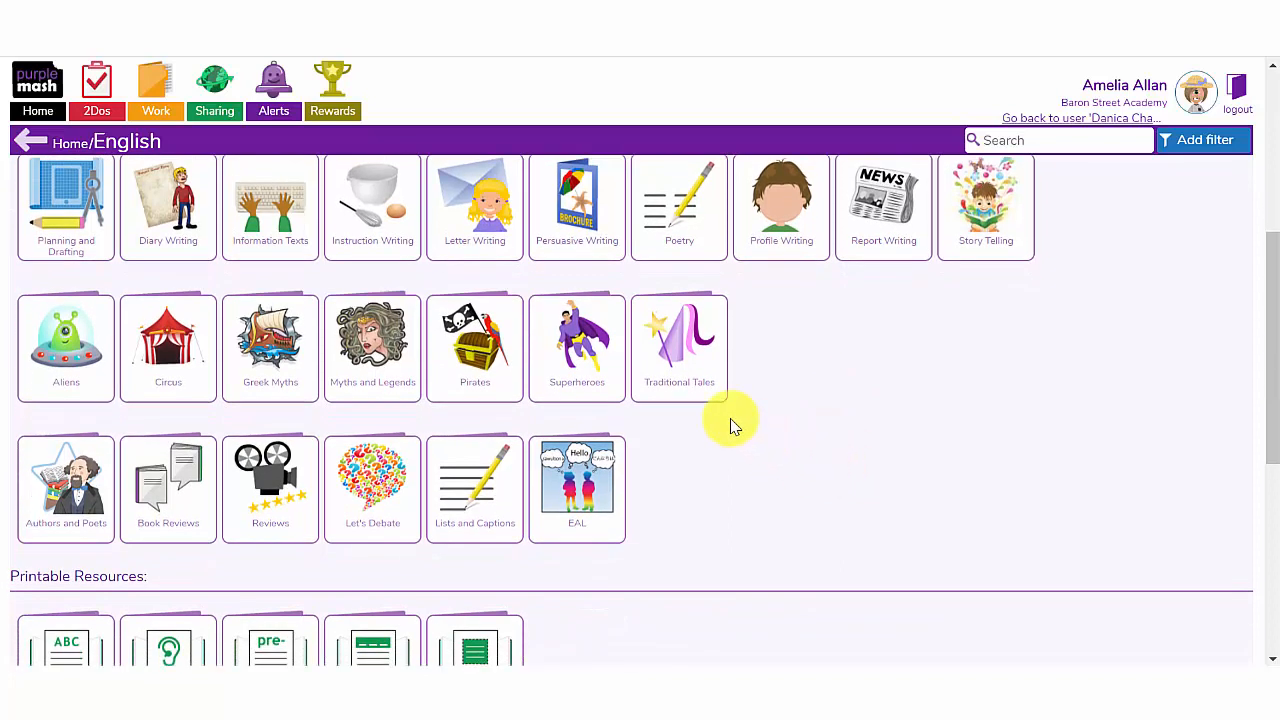
{"action": "mouse_move", "coordinate": [350, 398]}
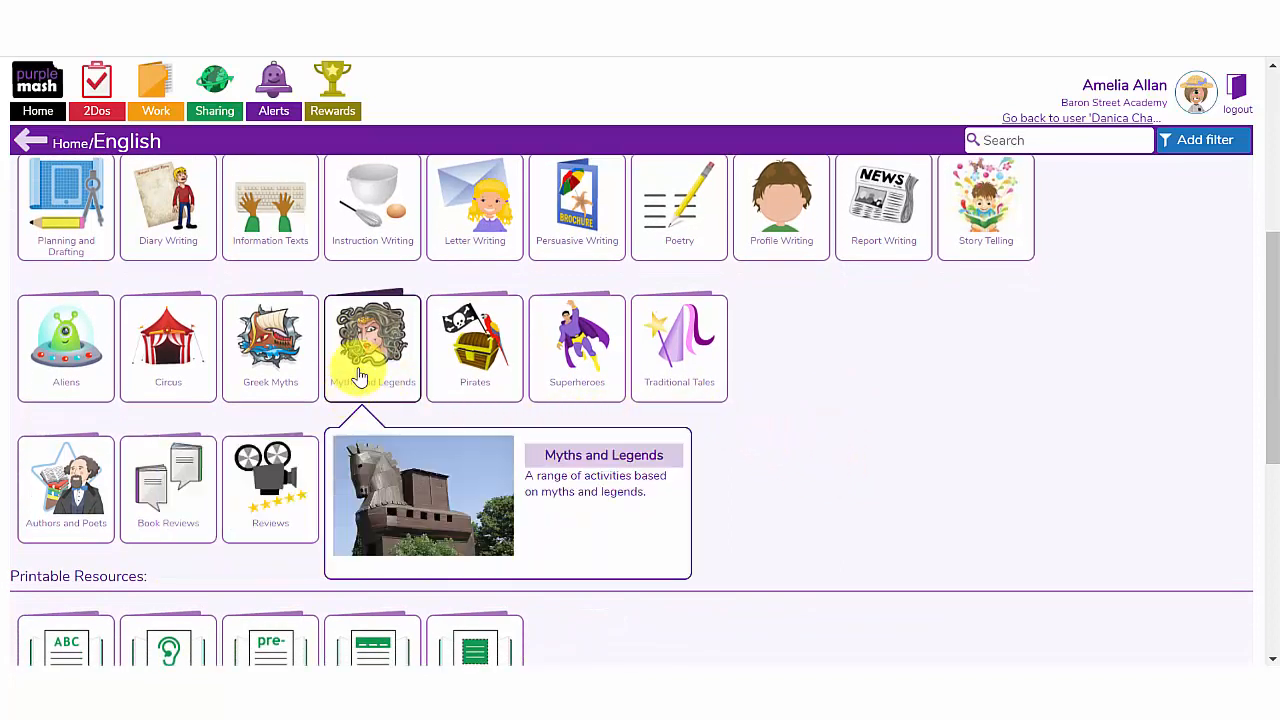
- Open the Knight Postcard activity from the Knights section of the Myths and Legends theme
{"action": "left_click", "coordinate": [360, 376]}
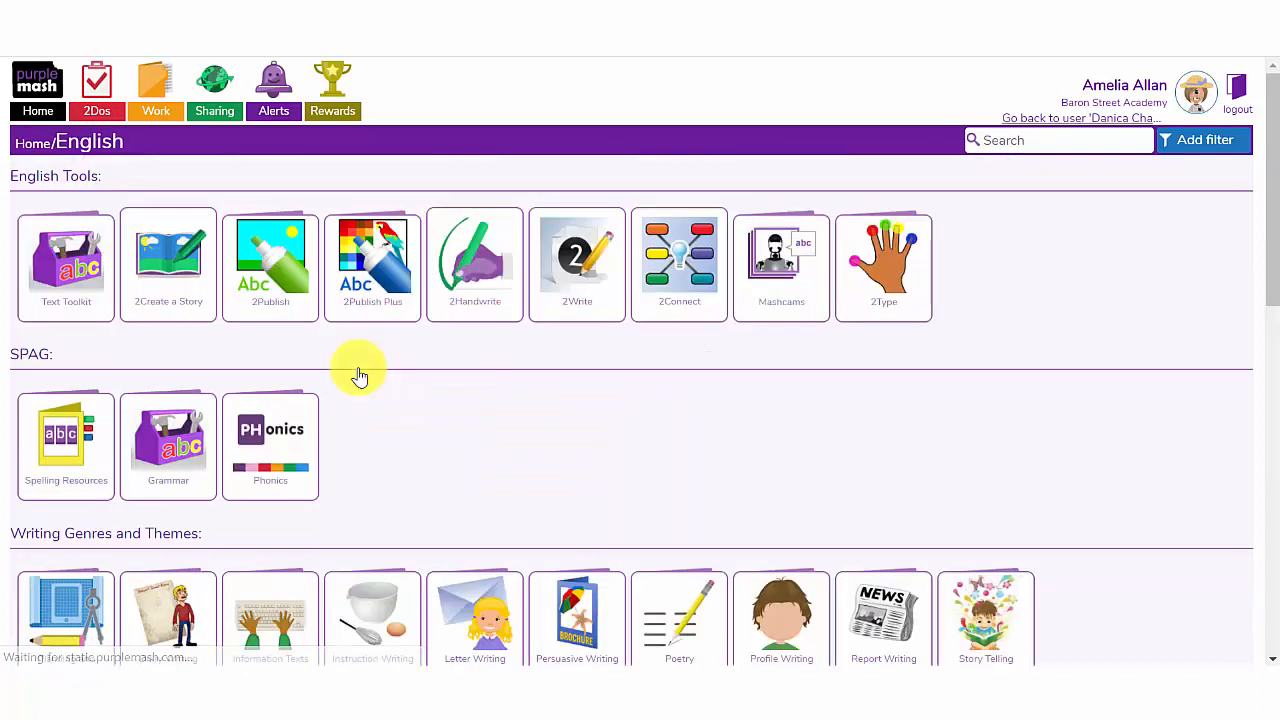
{"action": "mouse_move", "coordinate": [471, 484]}
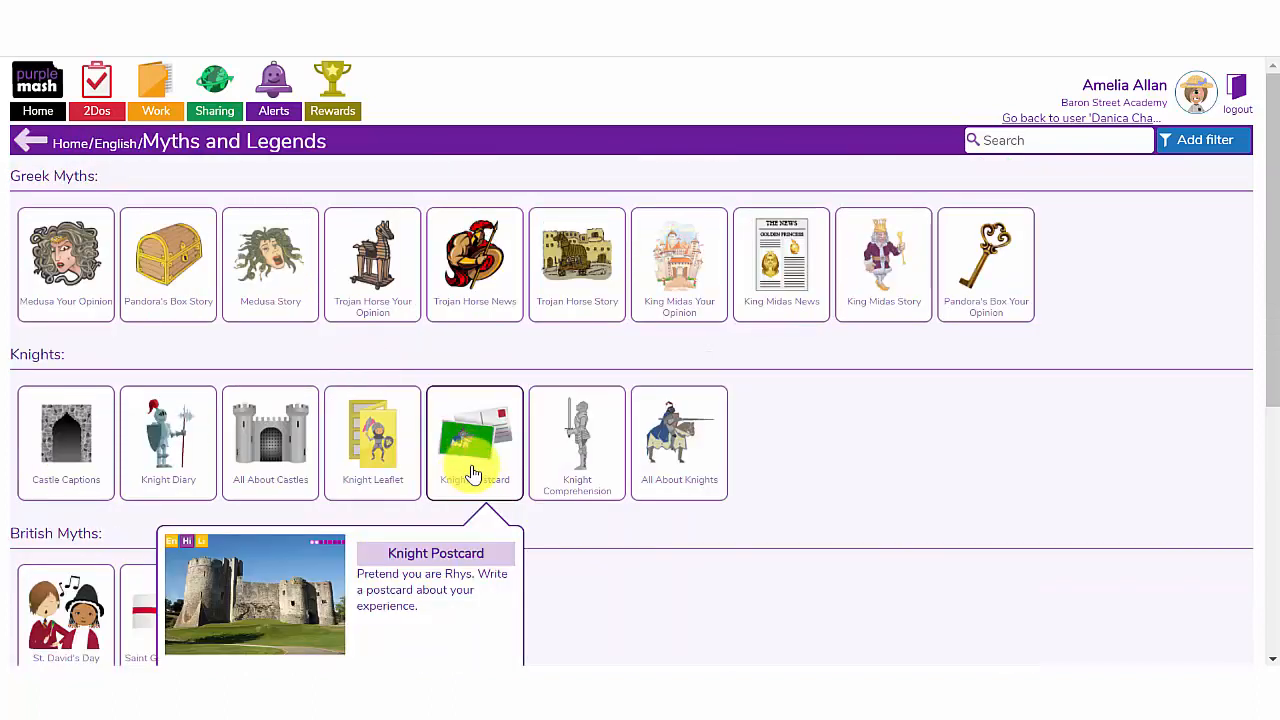
{"action": "left_click", "coordinate": [473, 474]}
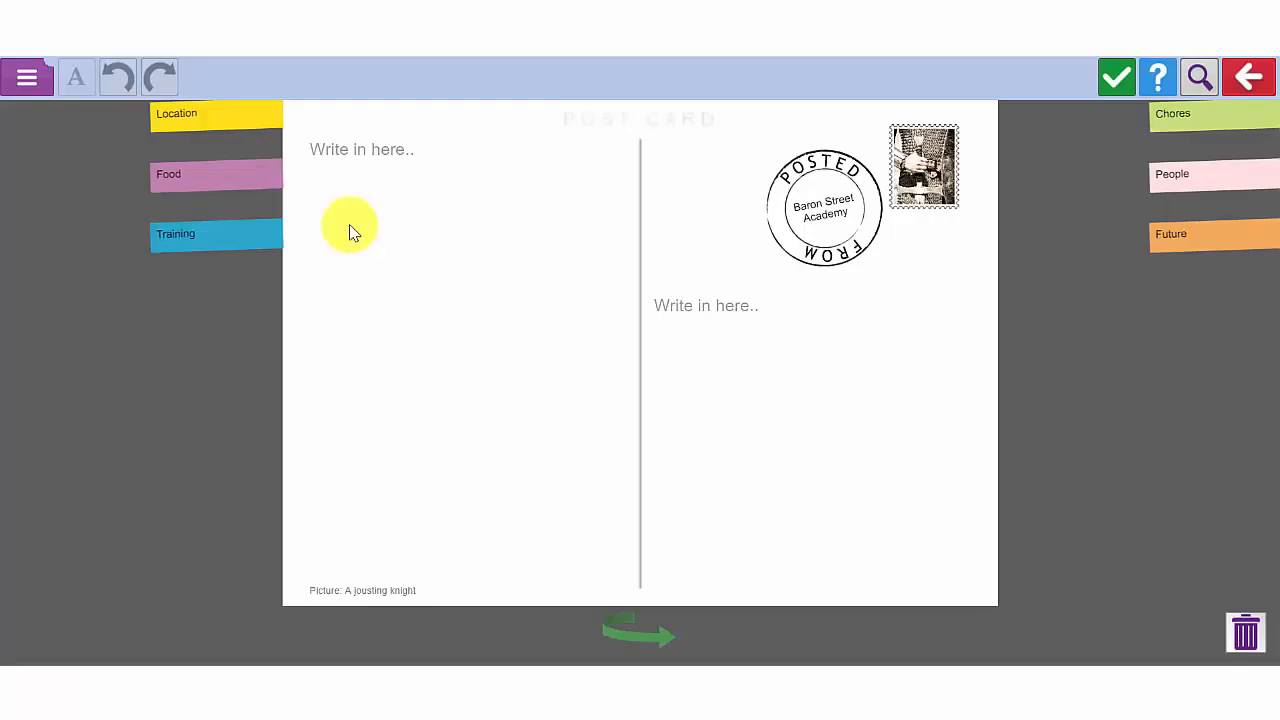
- Turn the postcard over and replace the jousting knight picture with the gallery photo of the two-towered castle among bare trees
{"action": "left_click", "coordinate": [628, 642]}
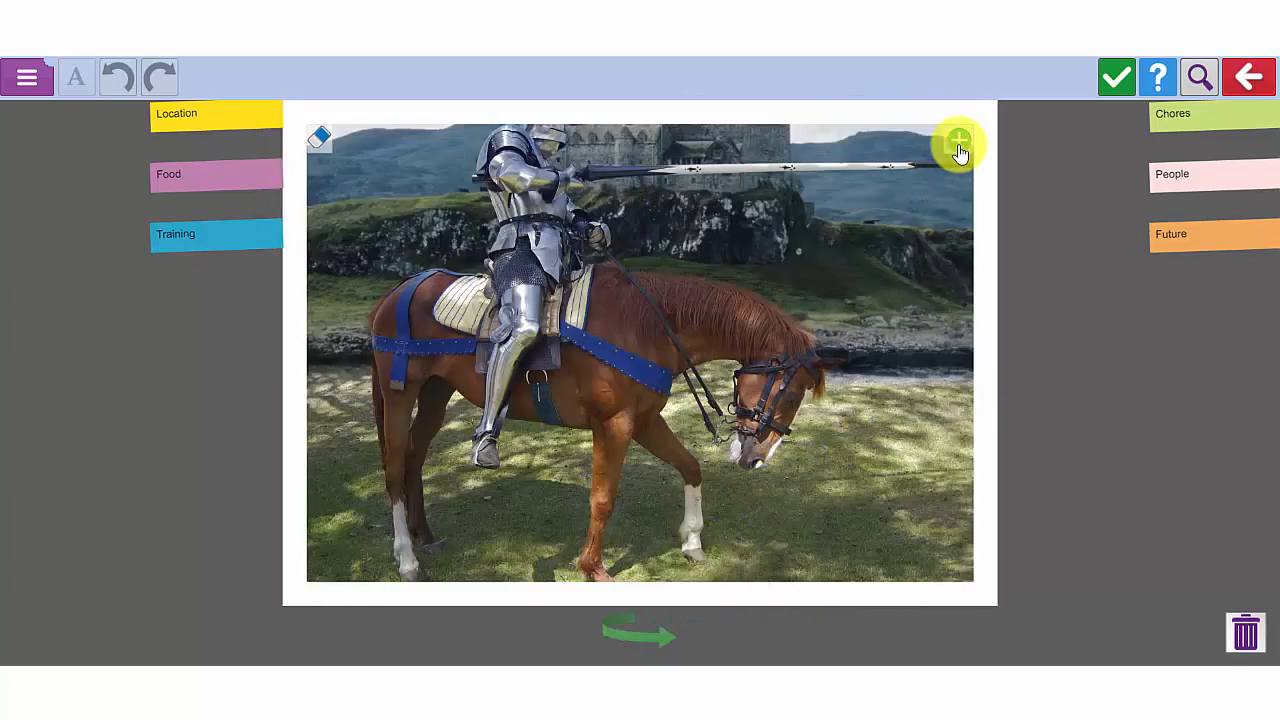
{"action": "left_click", "coordinate": [958, 148]}
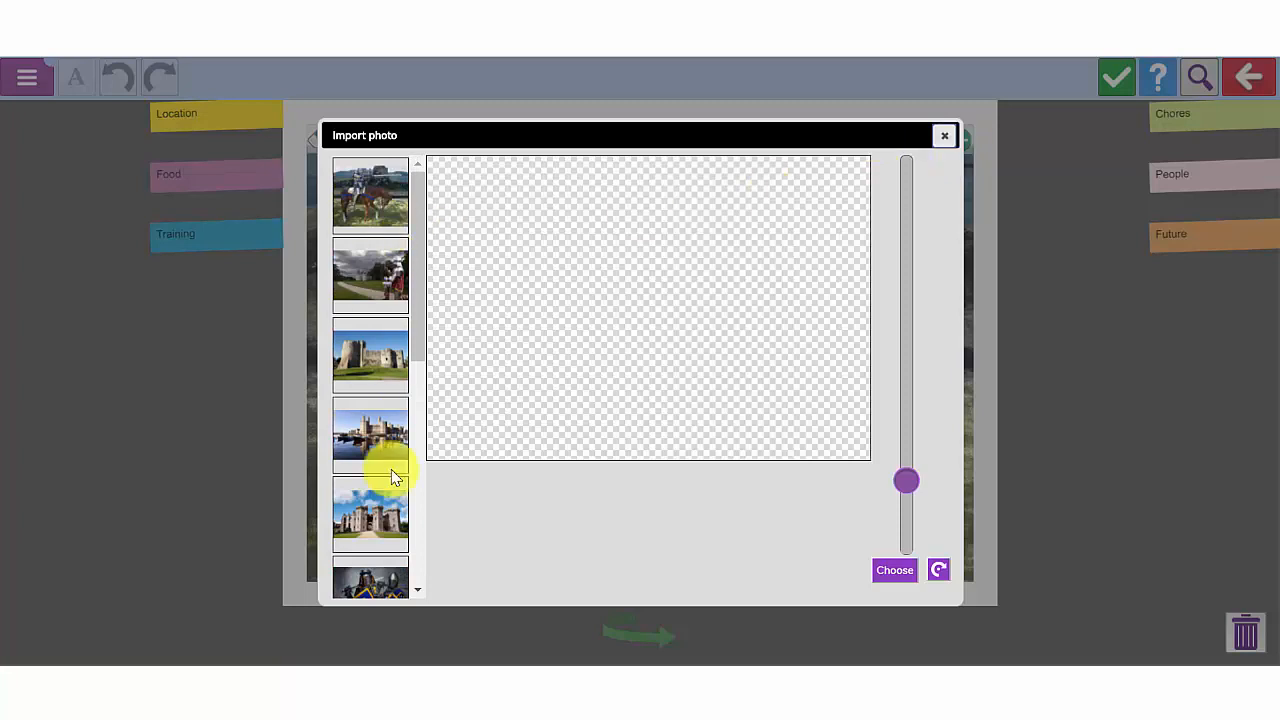
{"action": "scroll", "coordinate": [390, 475], "scroll_direction": "down", "scroll_amount": 5}
{"action": "scroll", "coordinate": [391, 476], "scroll_direction": "down", "scroll_amount": 5}
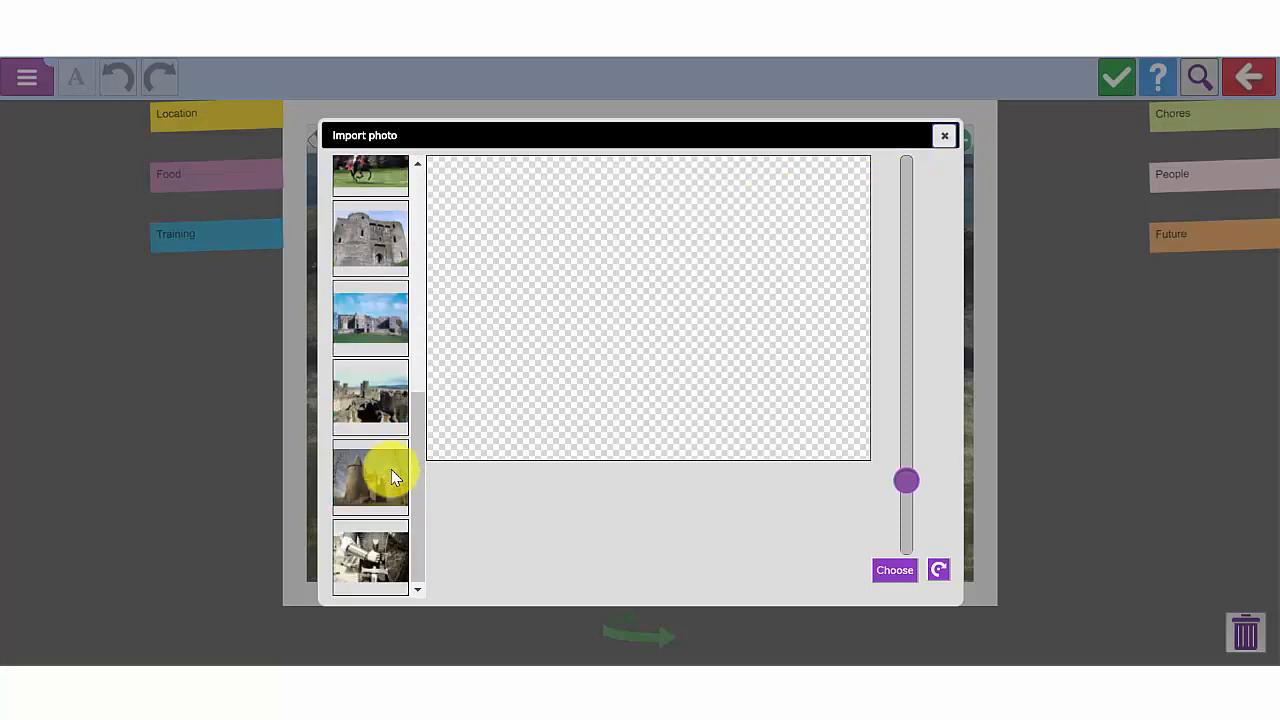
{"action": "left_click", "coordinate": [391, 477]}
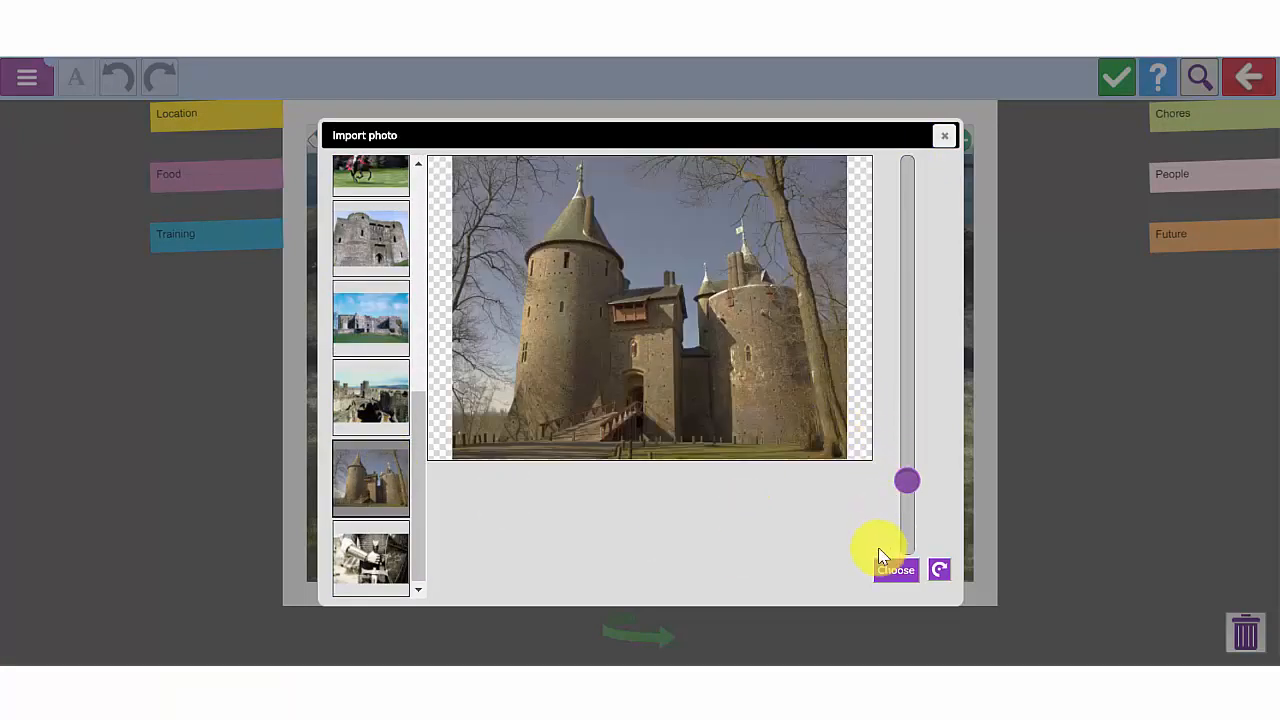
{"action": "left_click", "coordinate": [895, 572]}
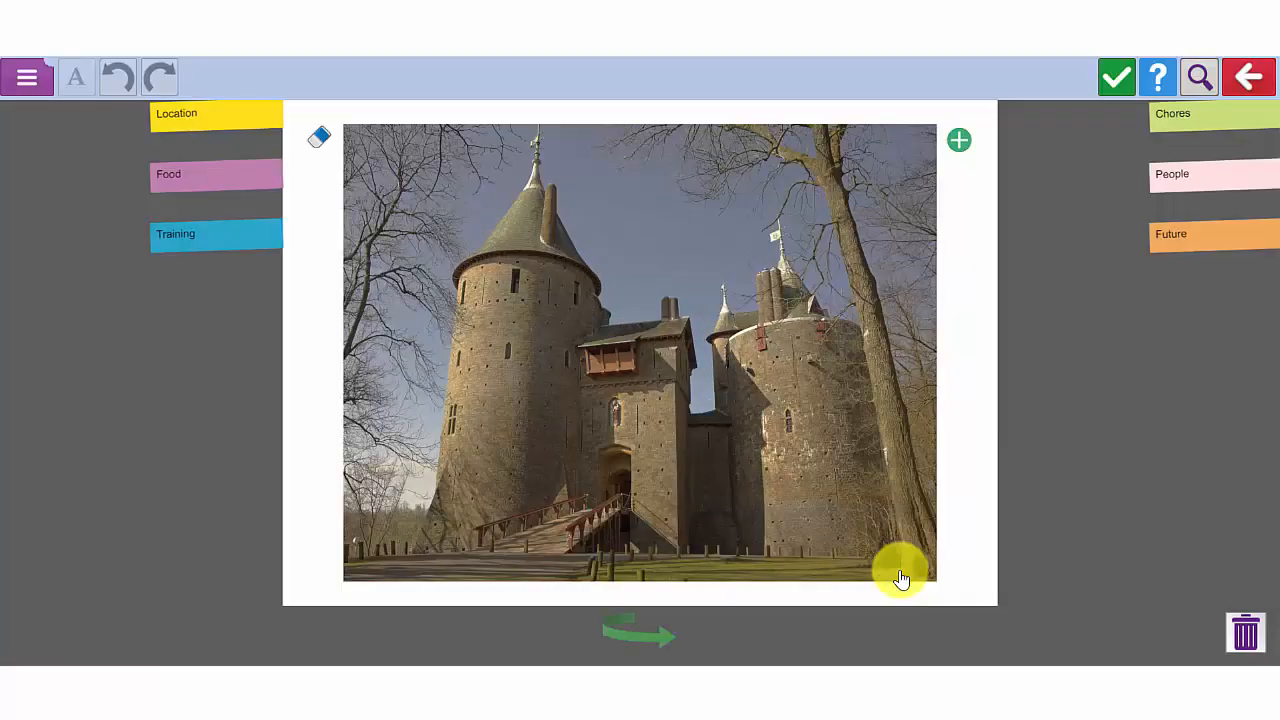
- Write the message to Grandma about castle life, jousting and food, fill in her address, and hand in the postcard
{"action": "left_click", "coordinate": [622, 650]}
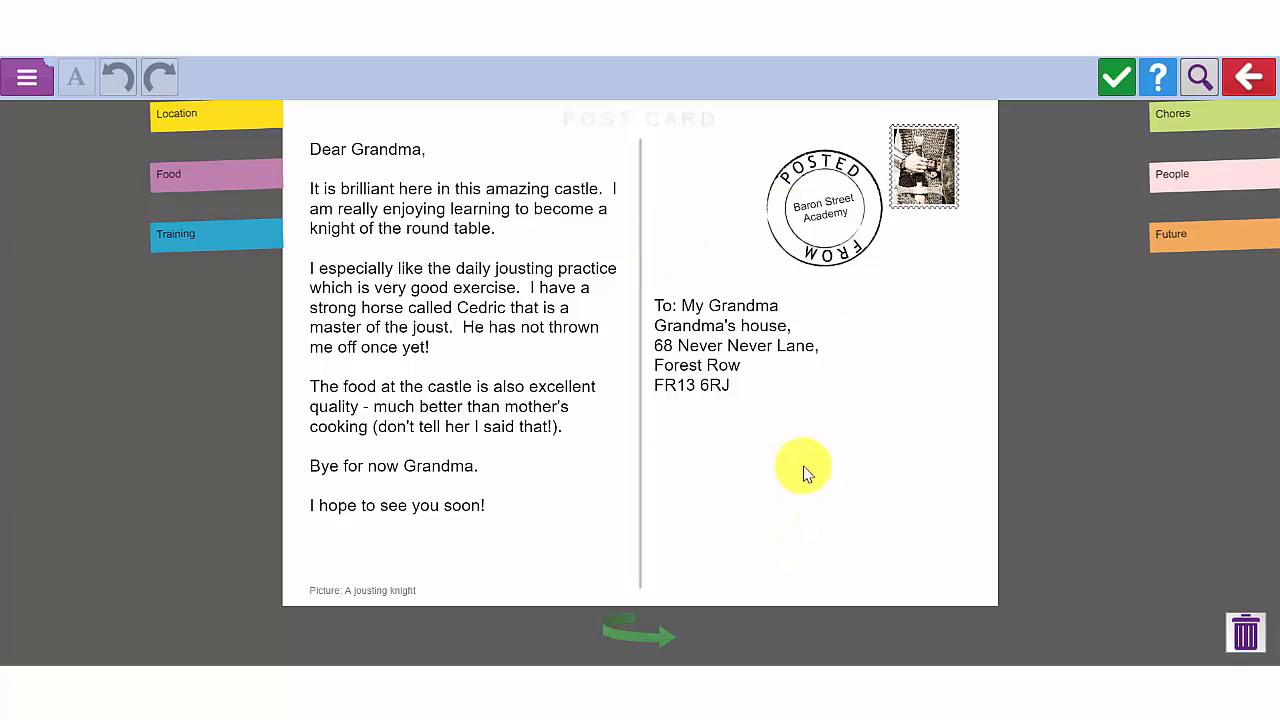
{"action": "left_click", "coordinate": [1110, 80]}
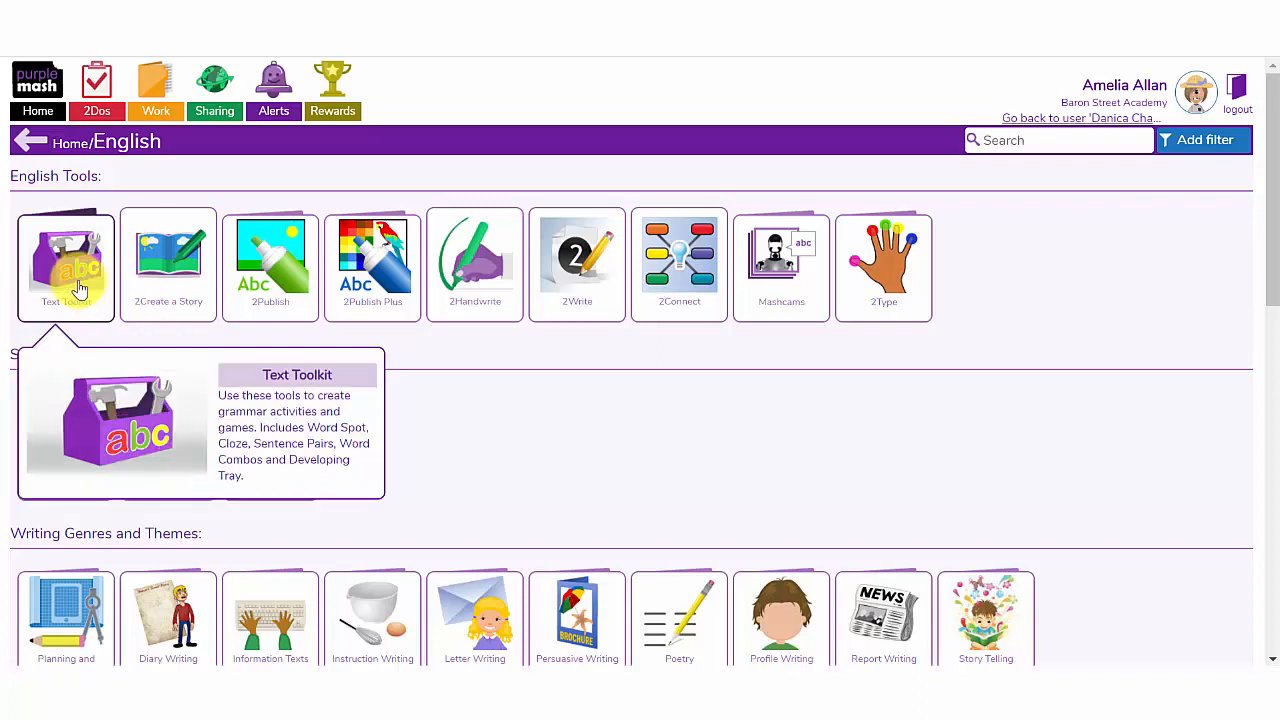
- Browse the 2Publish templates among the Tools, previewing several, and open the Page border template
{"action": "left_click", "coordinate": [40, 96]}
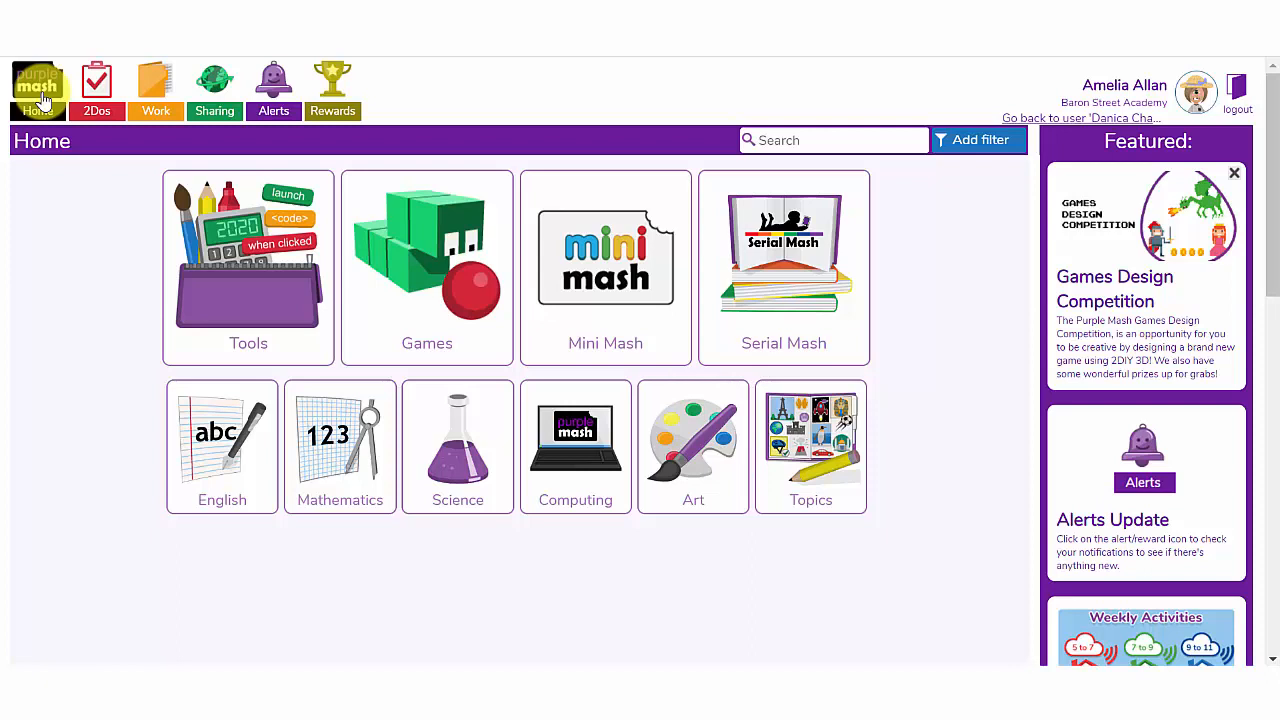
{"action": "left_click", "coordinate": [240, 322]}
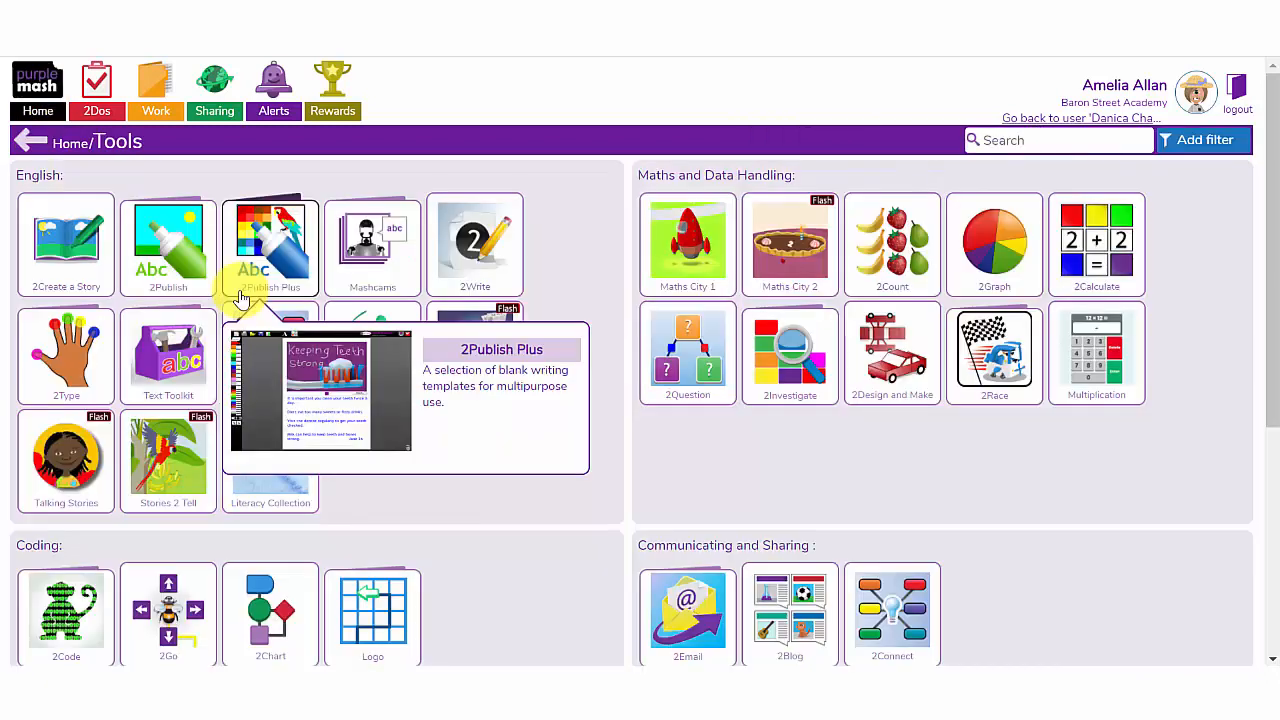
{"action": "left_click", "coordinate": [172, 283]}
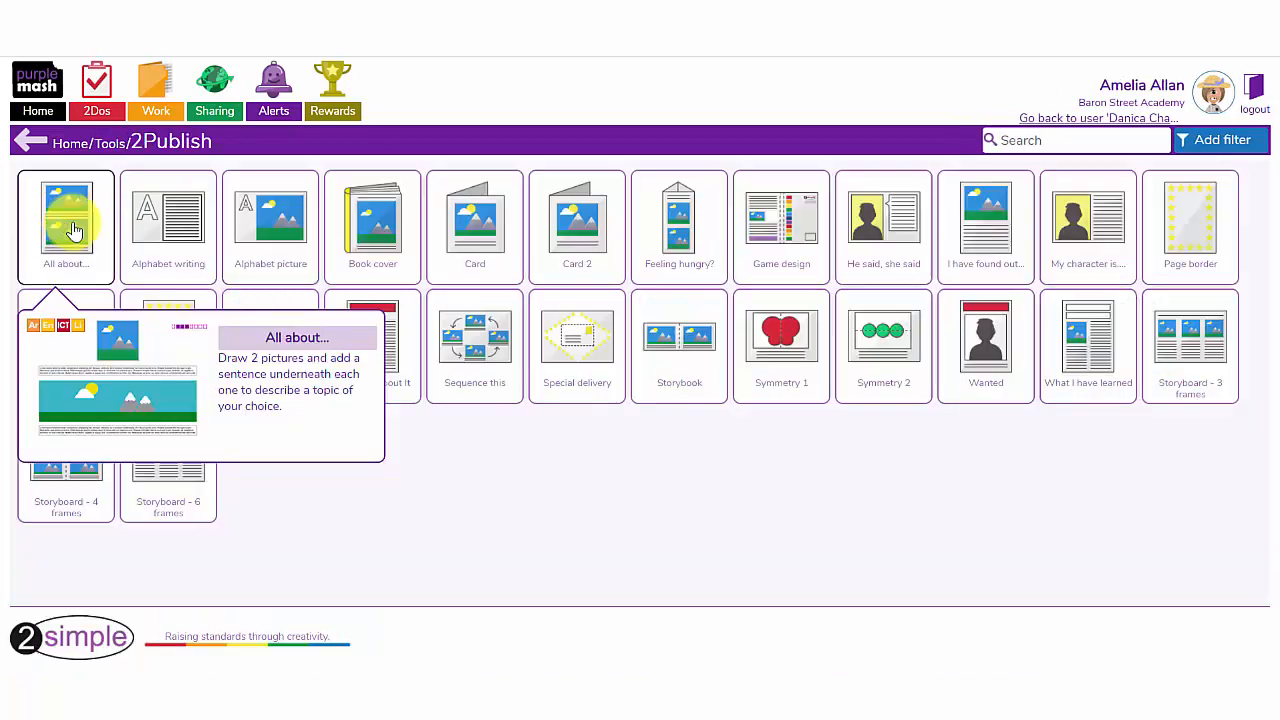
{"action": "mouse_move", "coordinate": [285, 261]}
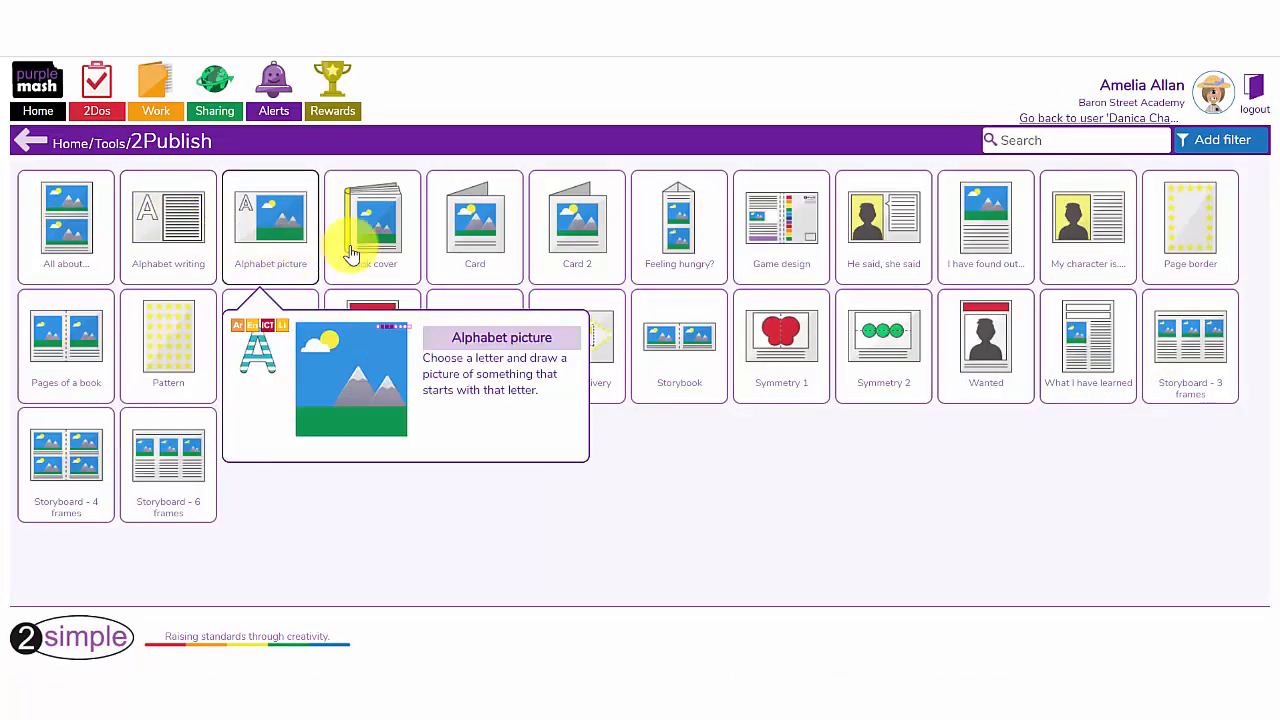
{"action": "mouse_move", "coordinate": [500, 247]}
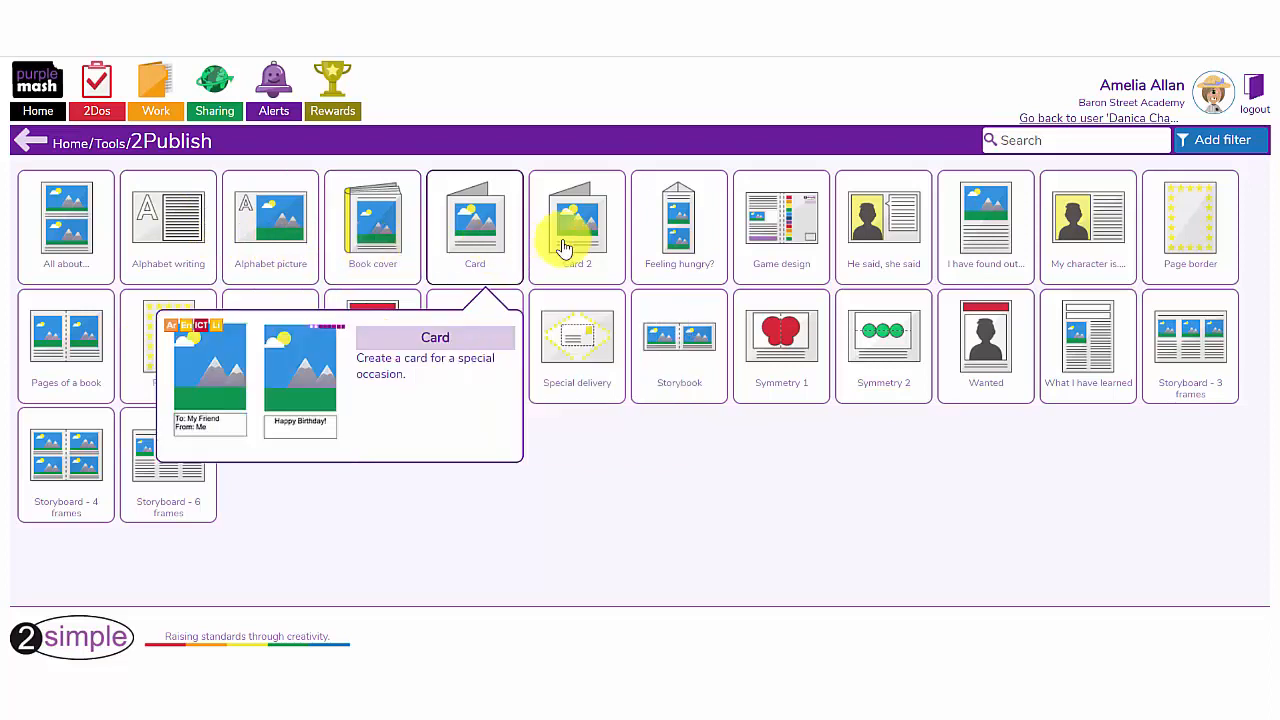
{"action": "mouse_move", "coordinate": [697, 270]}
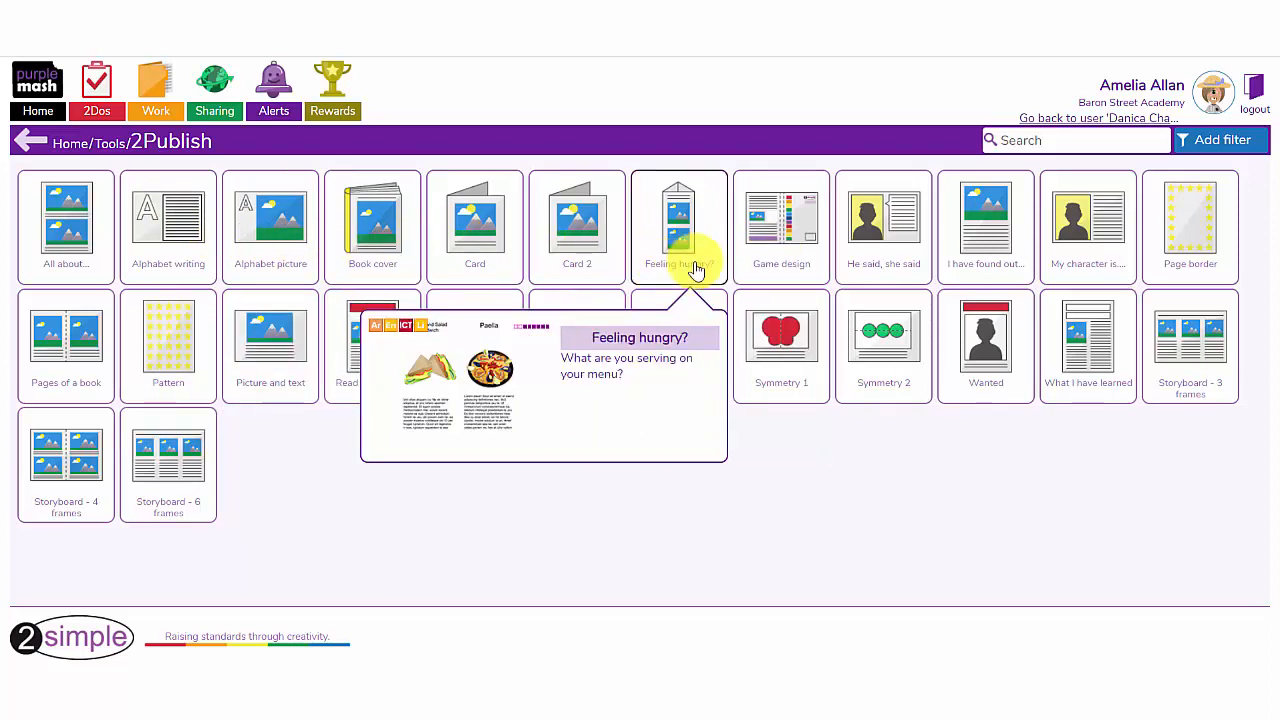
{"action": "mouse_move", "coordinate": [871, 264]}
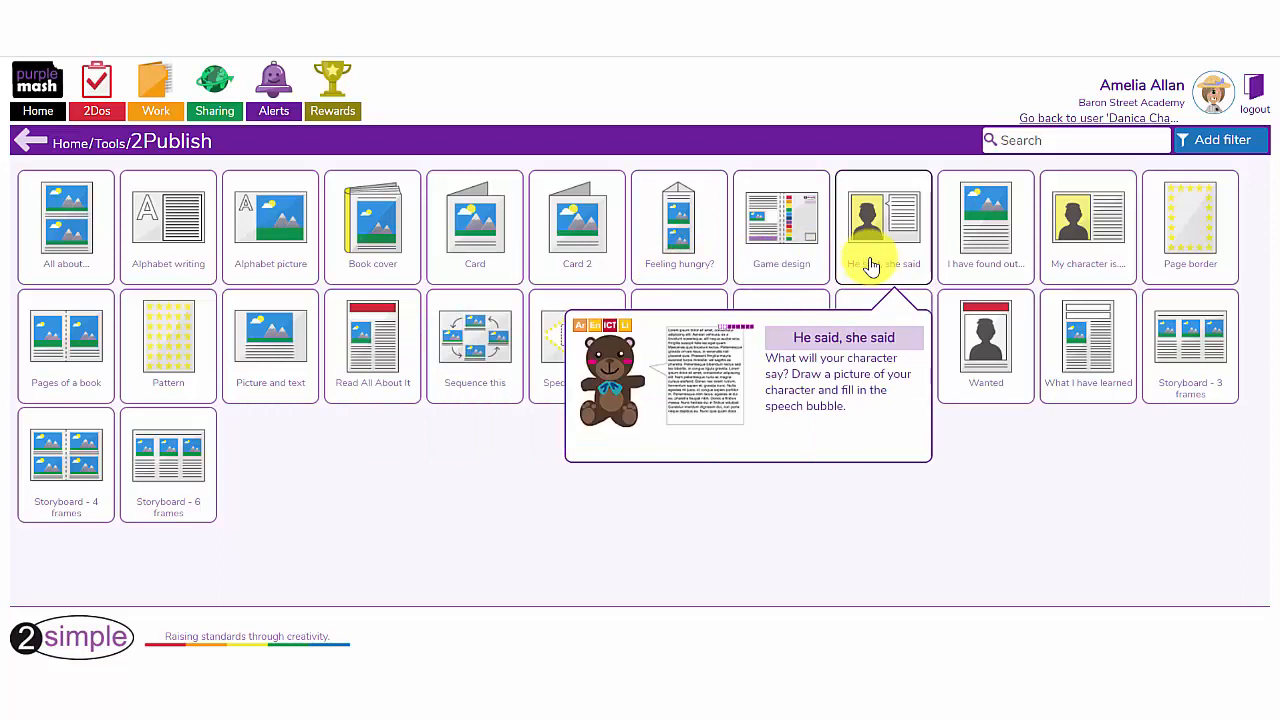
{"action": "mouse_move", "coordinate": [1187, 216]}
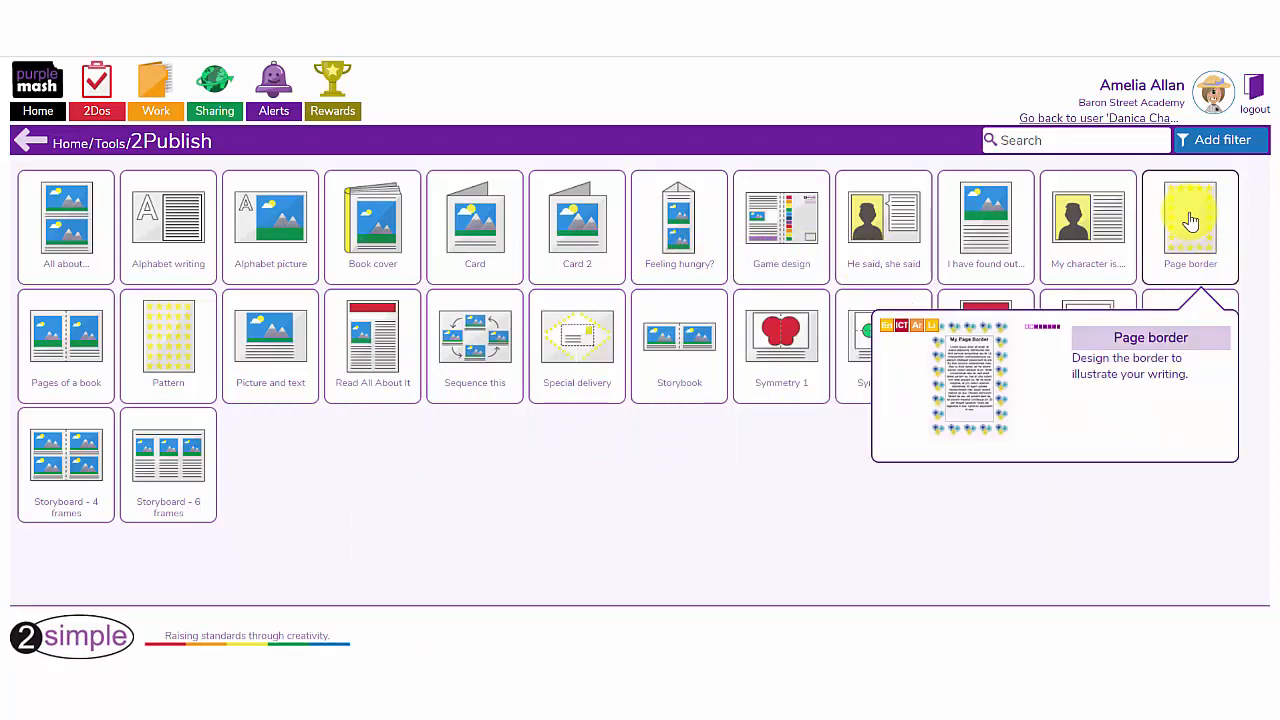
{"action": "left_click", "coordinate": [1190, 221]}
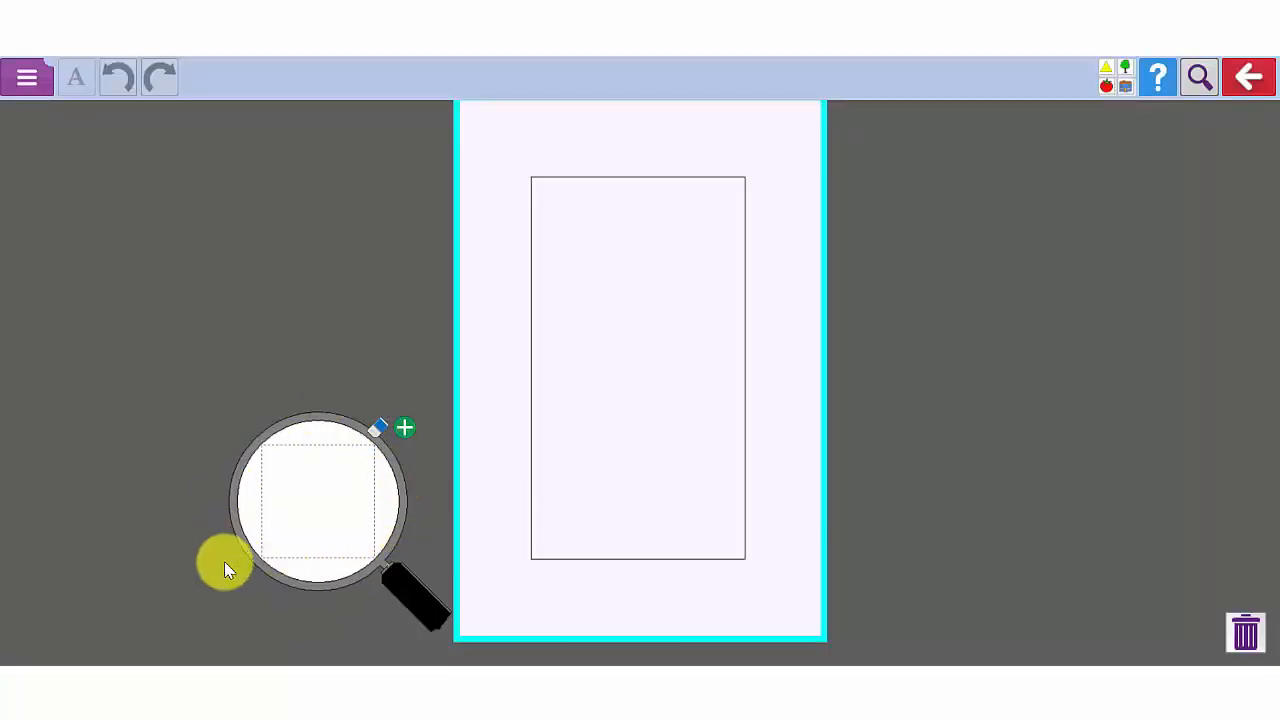
- View the clipart categories for the page border's picture and load the saved Minibeast picture from My Work
{"action": "mouse_move", "coordinate": [316, 470]}
{"action": "left_mouse_down"}
{"action": "mouse_move", "coordinate": [323, 534]}
{"action": "mouse_move", "coordinate": [357, 463]}
{"action": "mouse_move", "coordinate": [336, 543]}
{"action": "left_mouse_up"}
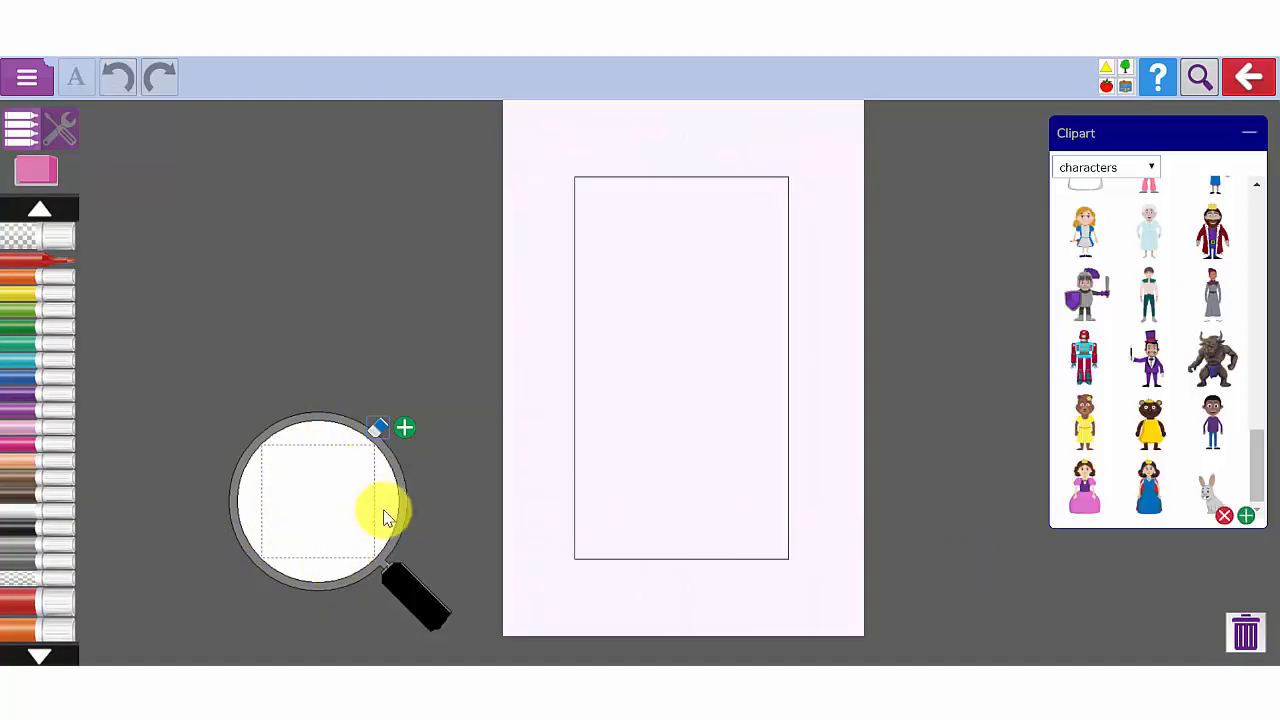
{"action": "left_click", "coordinate": [406, 431]}
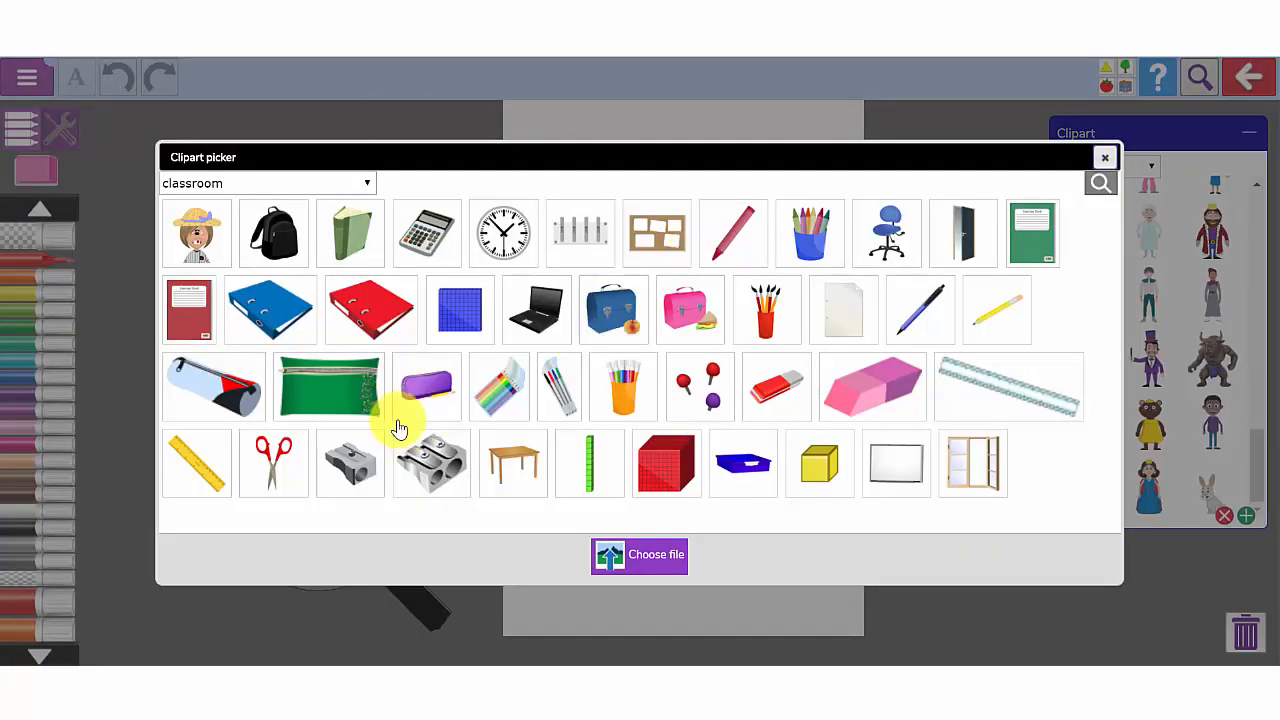
{"action": "left_click", "coordinate": [367, 185]}
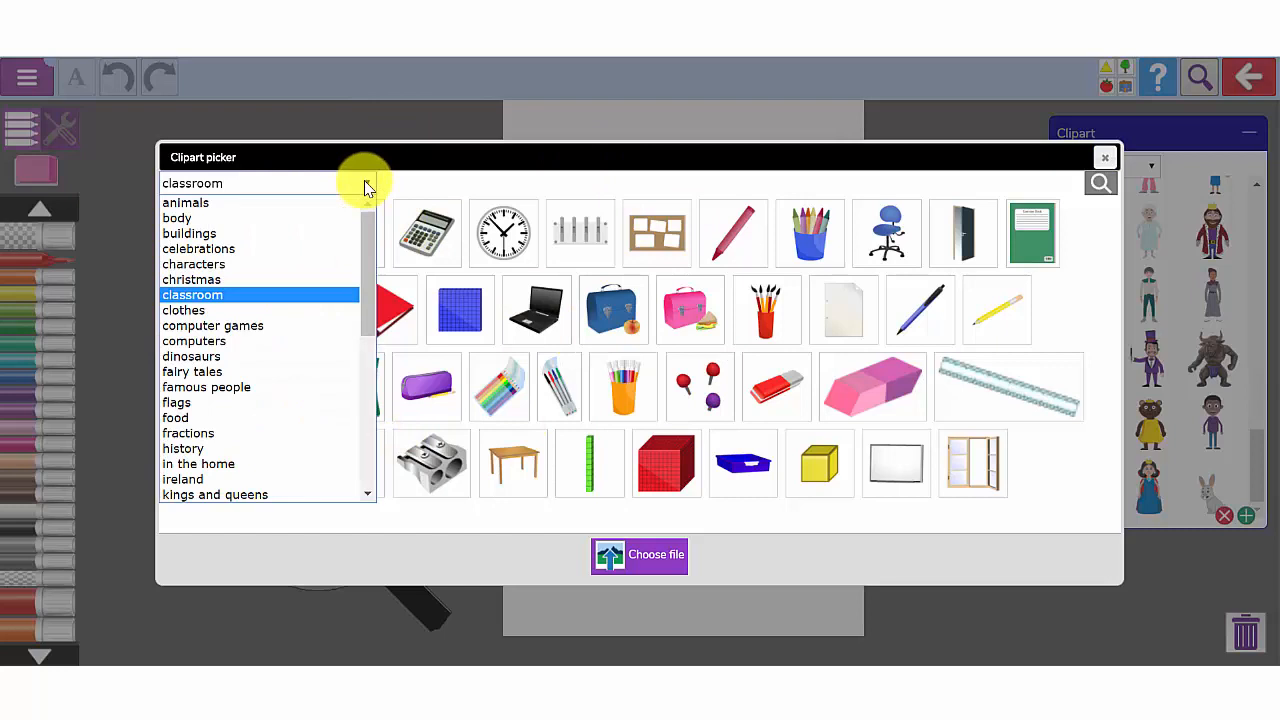
{"action": "left_click", "coordinate": [648, 558]}
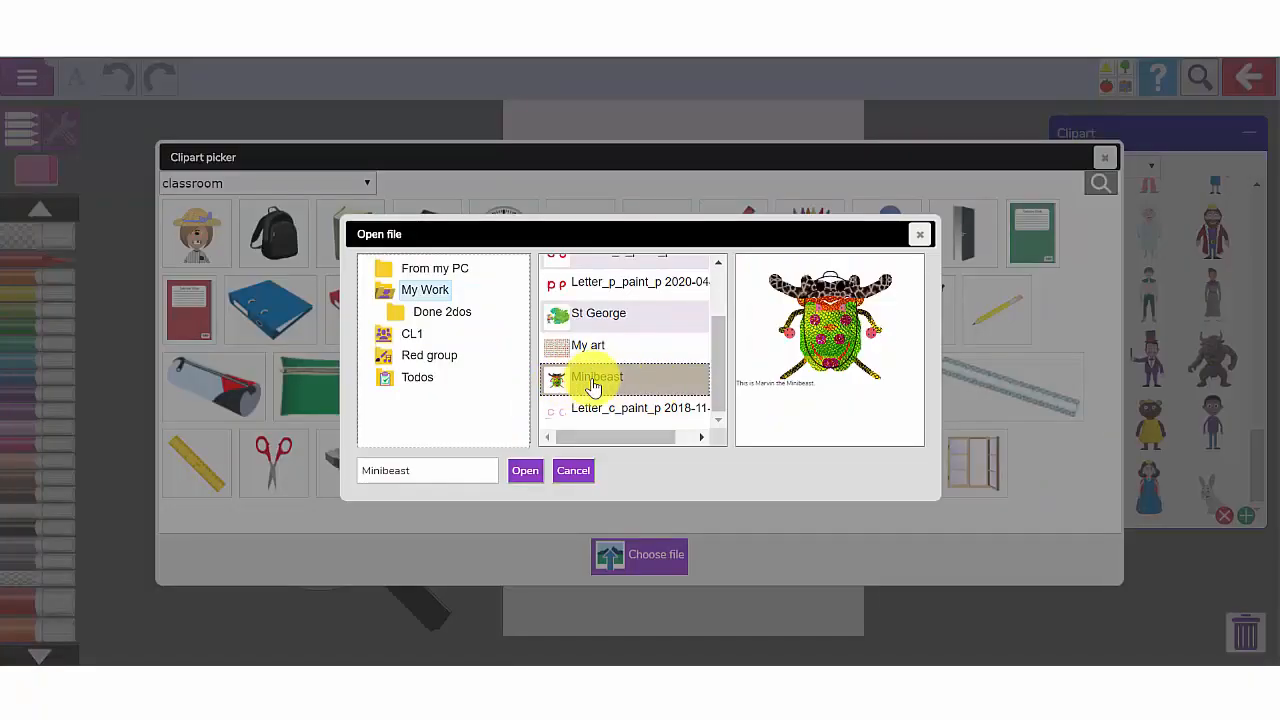
{"action": "left_click", "coordinate": [524, 470]}
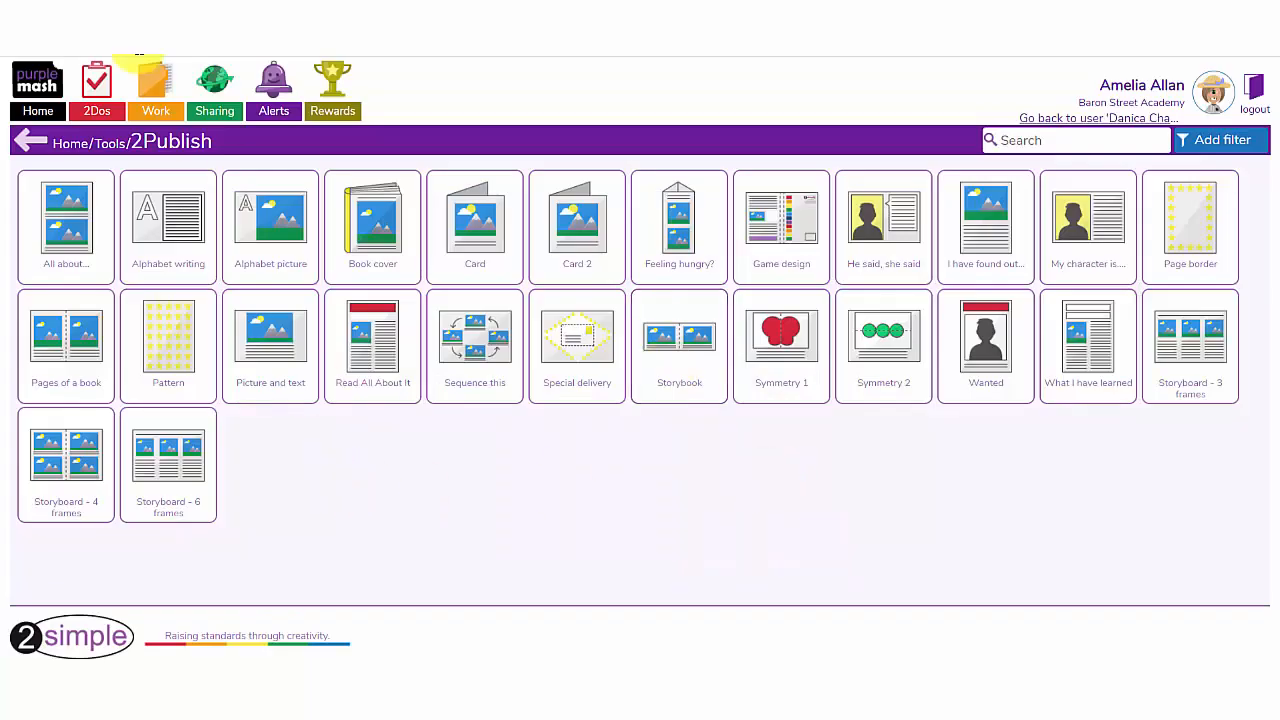
- Return to Tools, preview the 2Publish Plus templates such as the postcard, newspaper and comic book, and open Blank Diary
{"action": "left_click", "coordinate": [106, 146]}
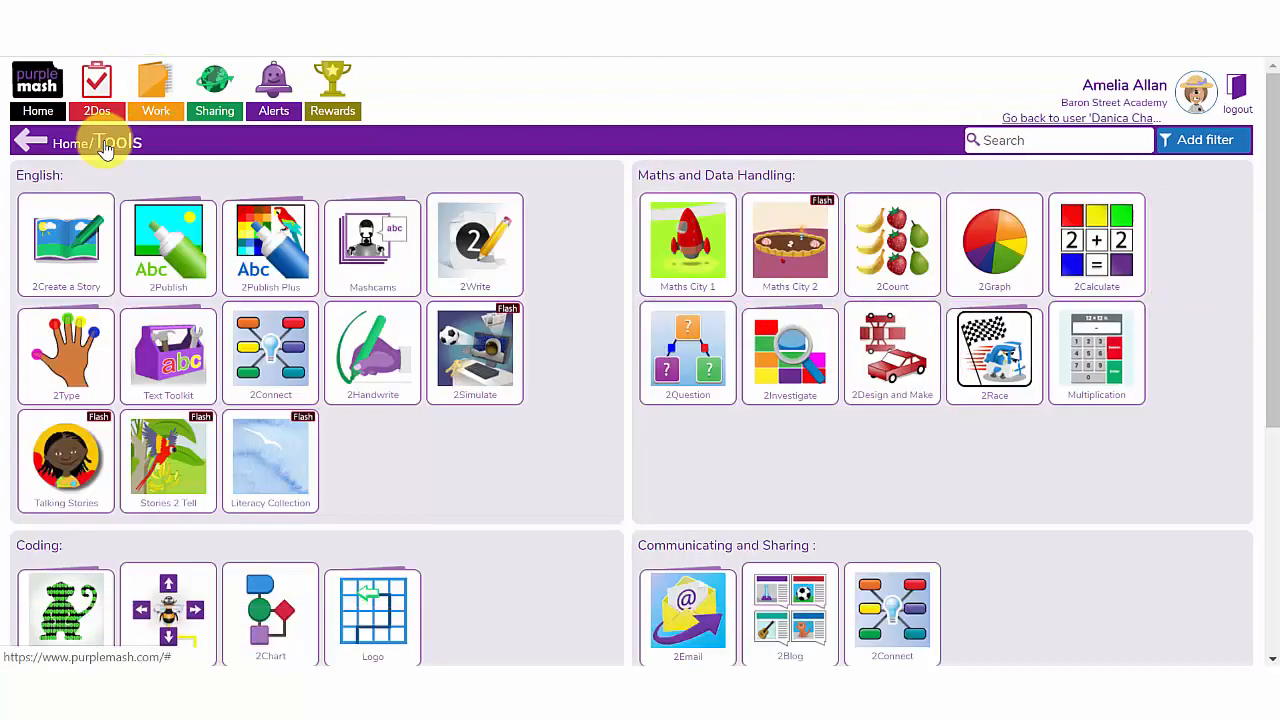
{"action": "left_click", "coordinate": [268, 283]}
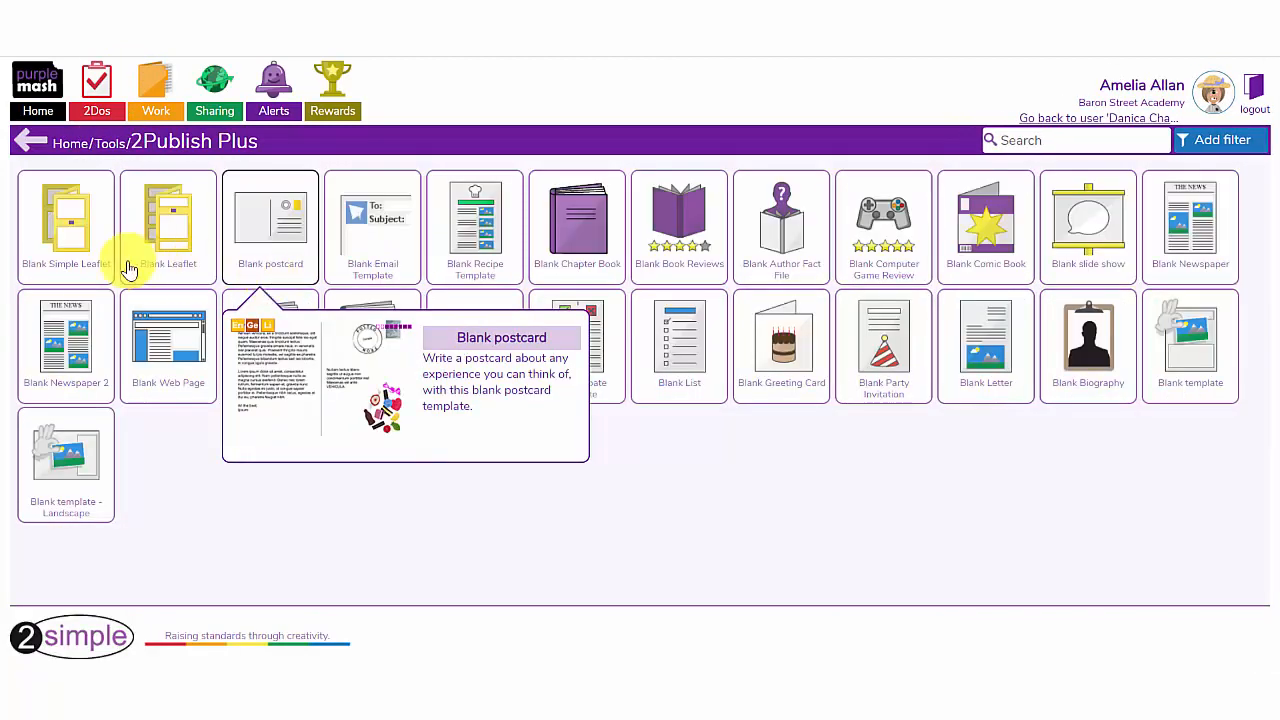
{"action": "mouse_move", "coordinate": [198, 270]}
{"action": "mouse_move", "coordinate": [256, 266]}
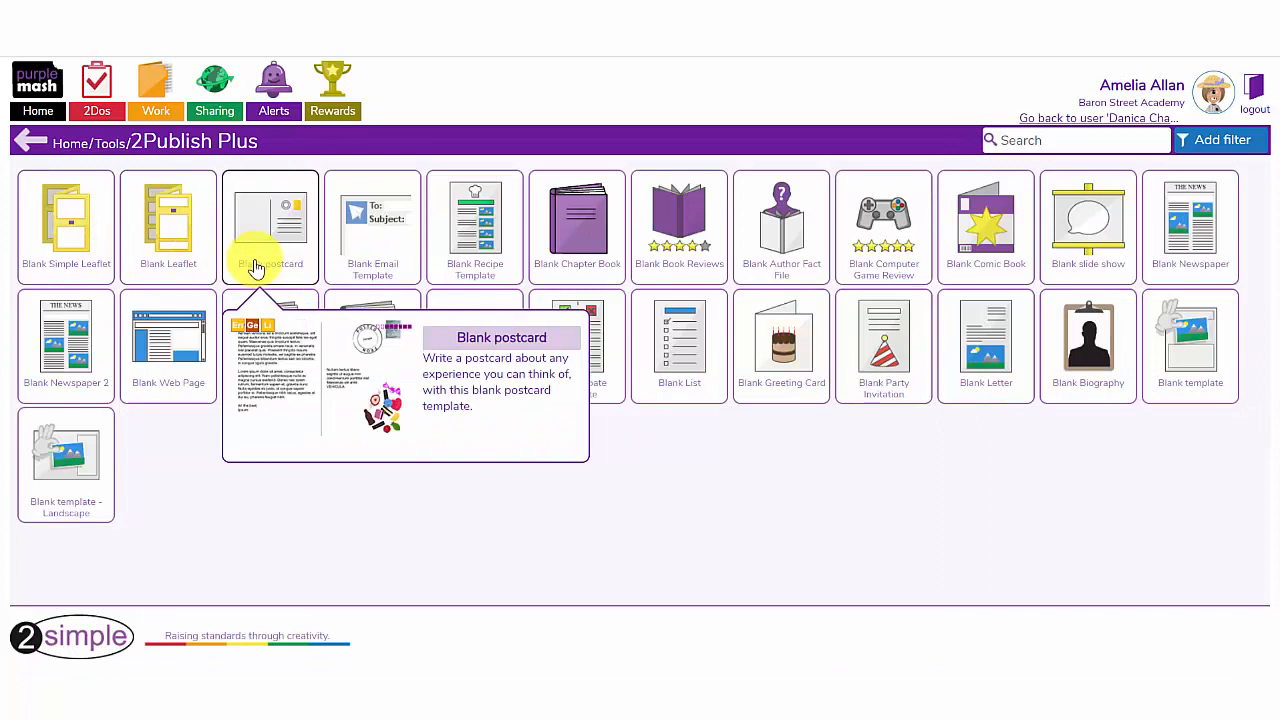
{"action": "mouse_move", "coordinate": [1190, 232]}
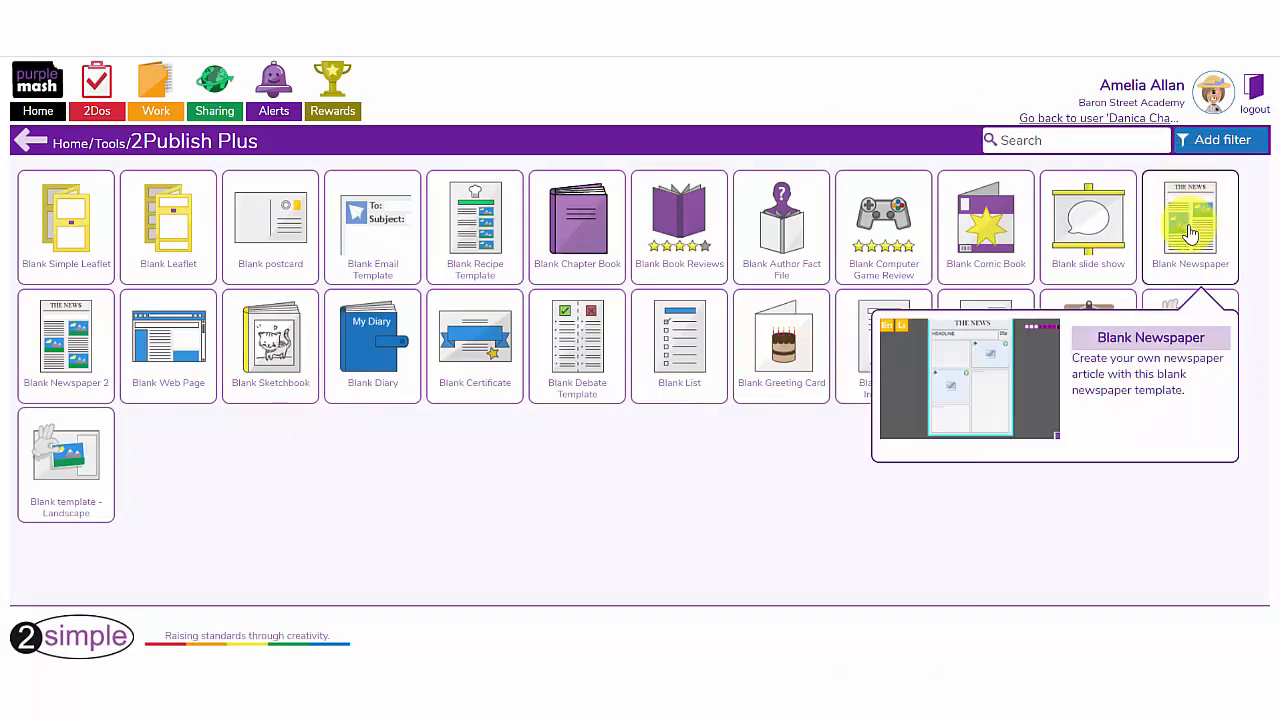
{"action": "mouse_move", "coordinate": [991, 251]}
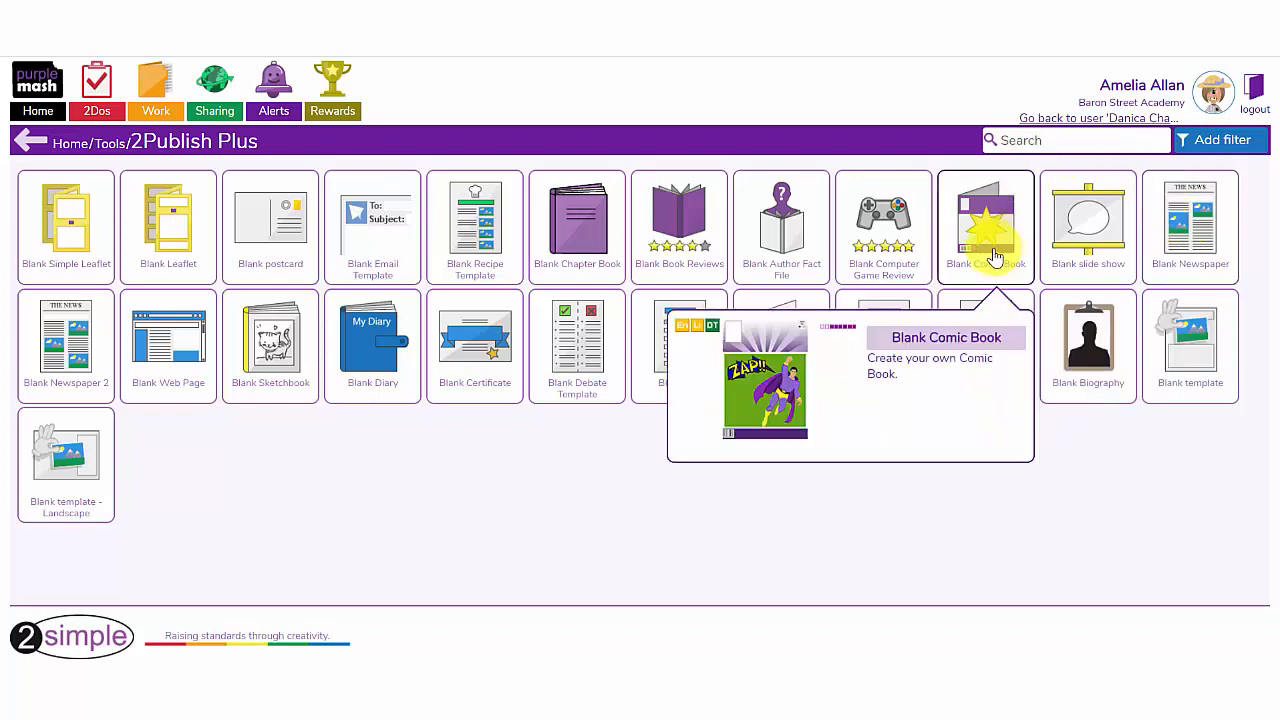
{"action": "mouse_move", "coordinate": [368, 352]}
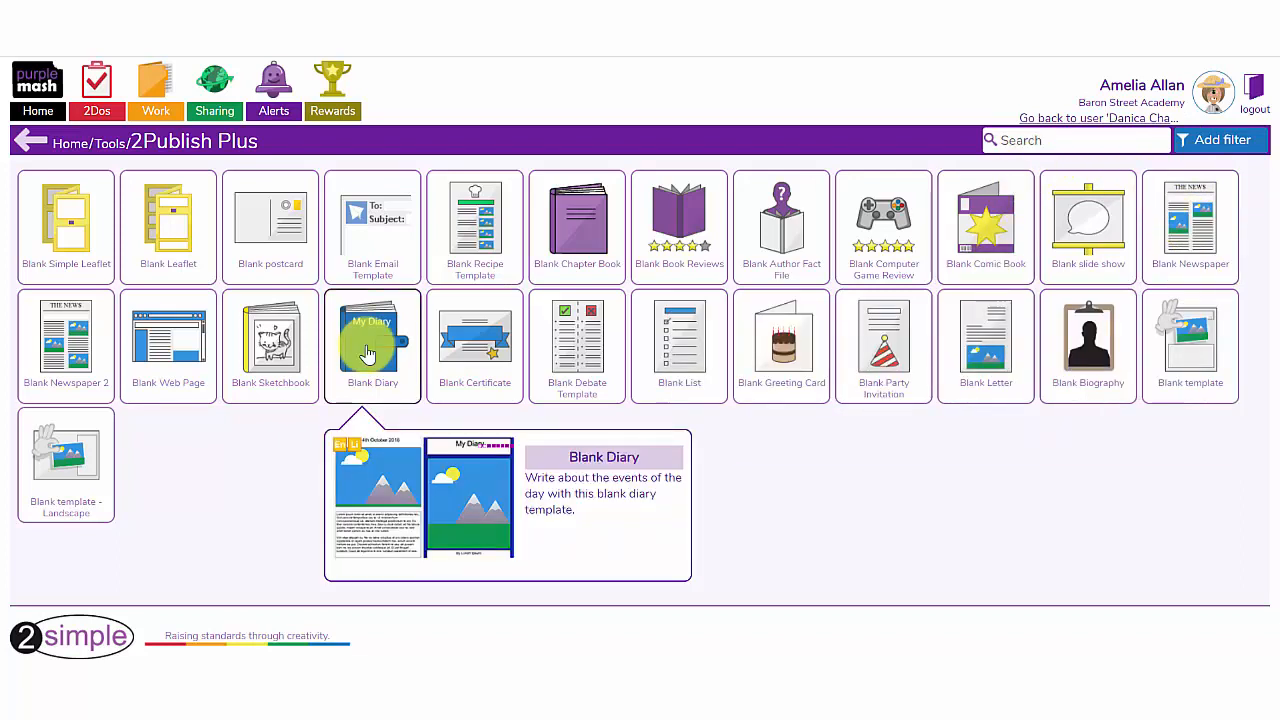
{"action": "left_click", "coordinate": [368, 352]}
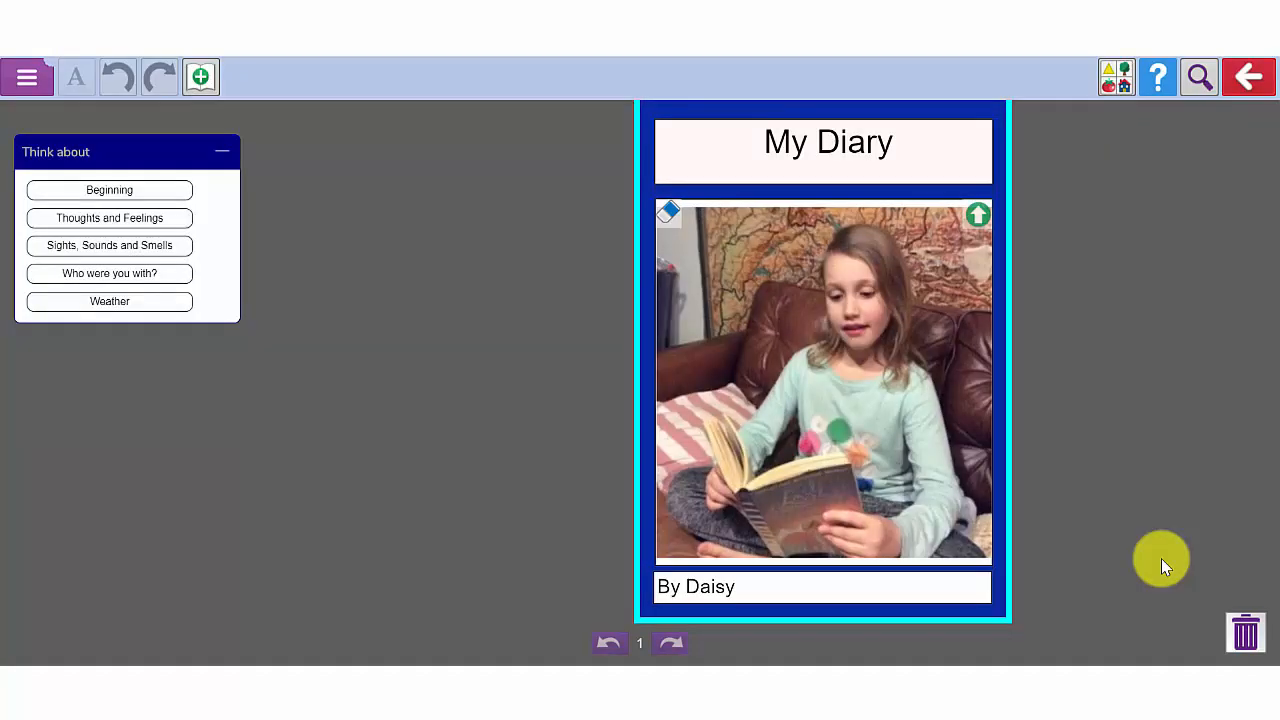
- Add a new page at the end of the diary with the reading photo imported from the PC, and enlarge its writing area
{"action": "left_click", "coordinate": [671, 643]}
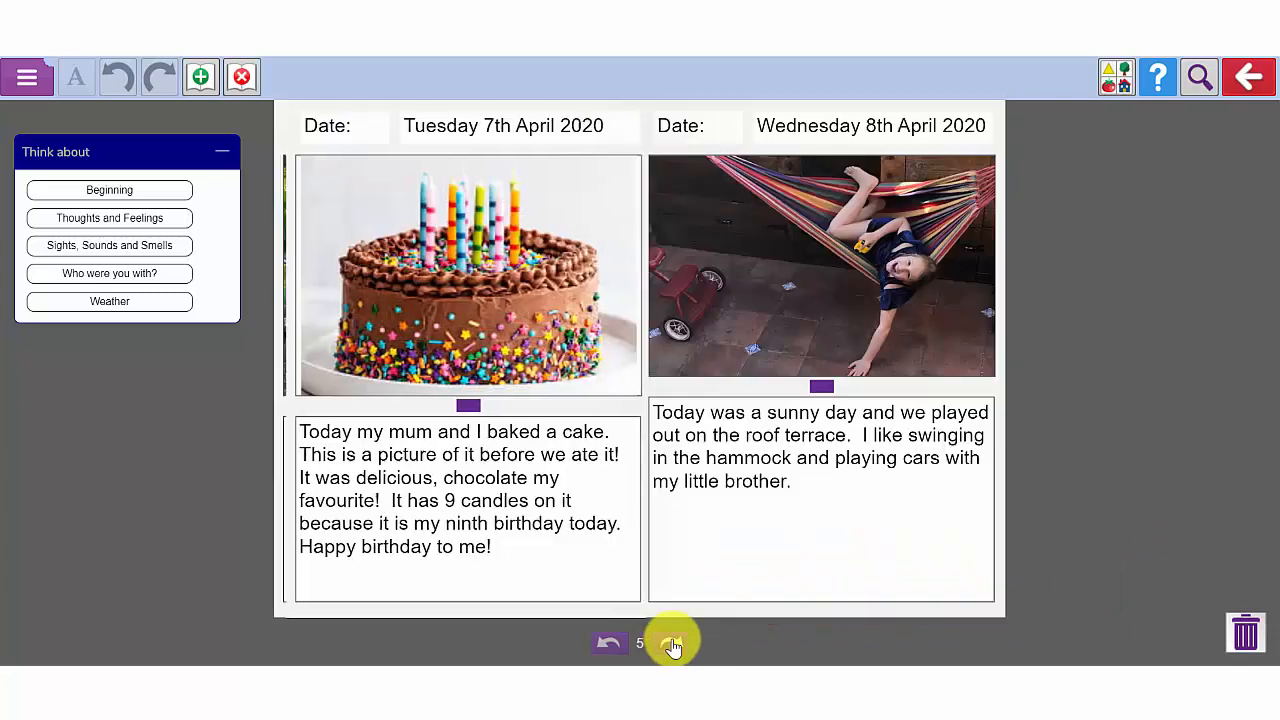
{"action": "left_click", "coordinate": [201, 80]}
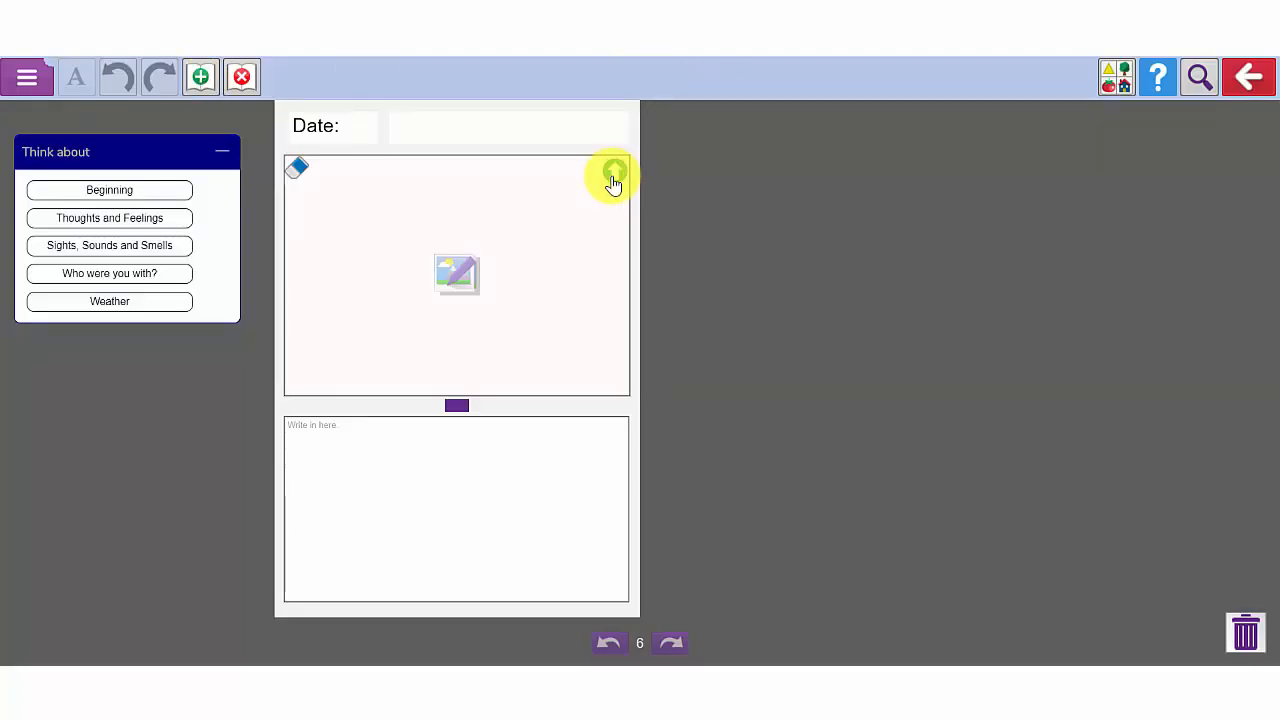
{"action": "left_click", "coordinate": [614, 180]}
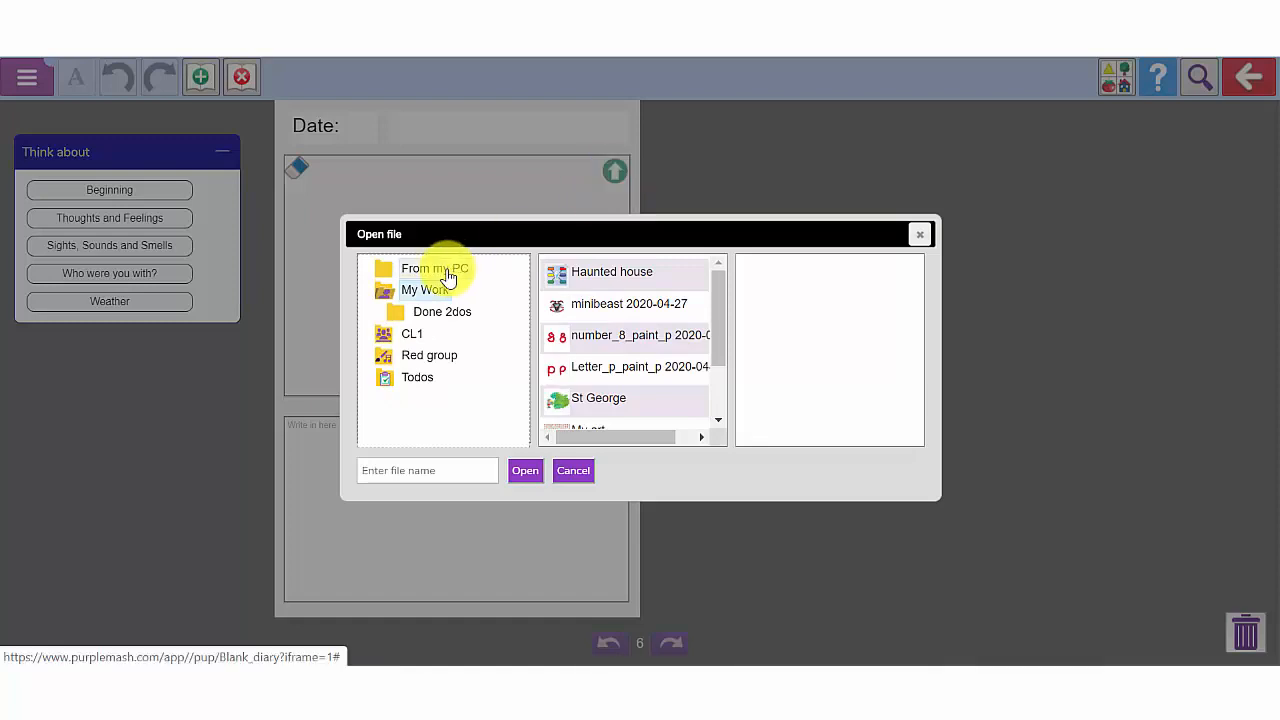
{"action": "left_click", "coordinate": [446, 277]}
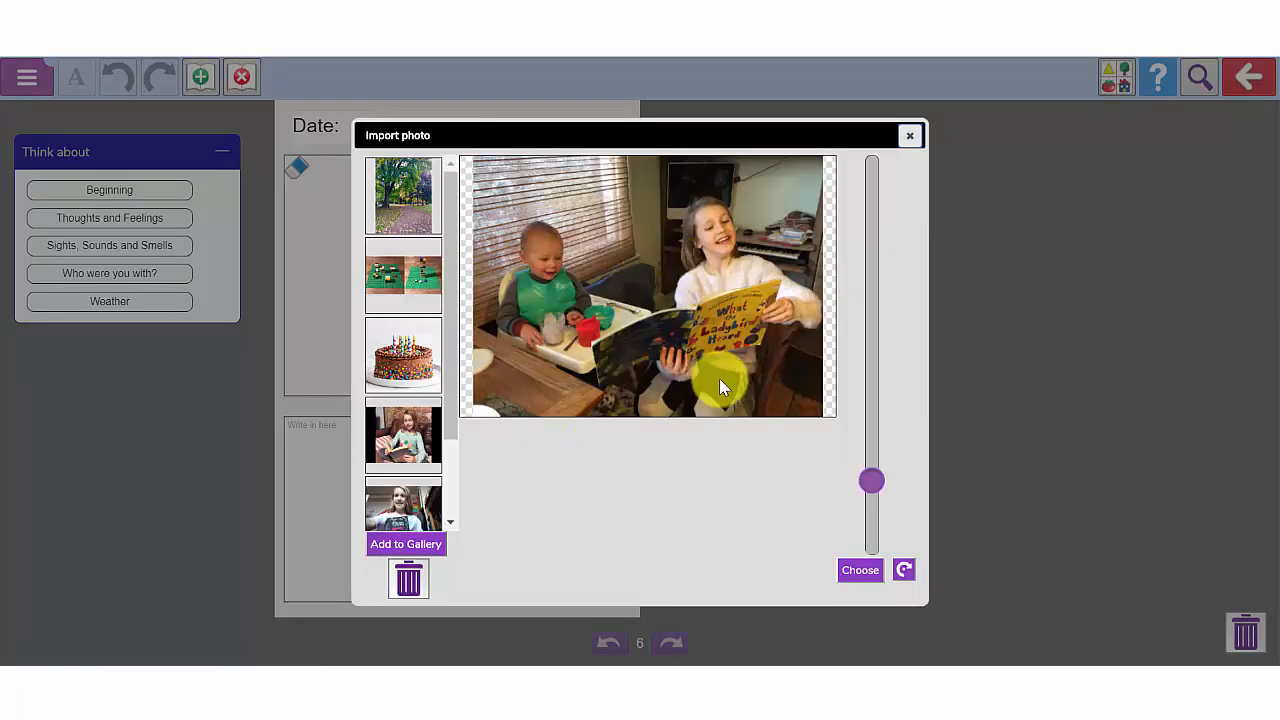
{"action": "left_click", "coordinate": [860, 572]}
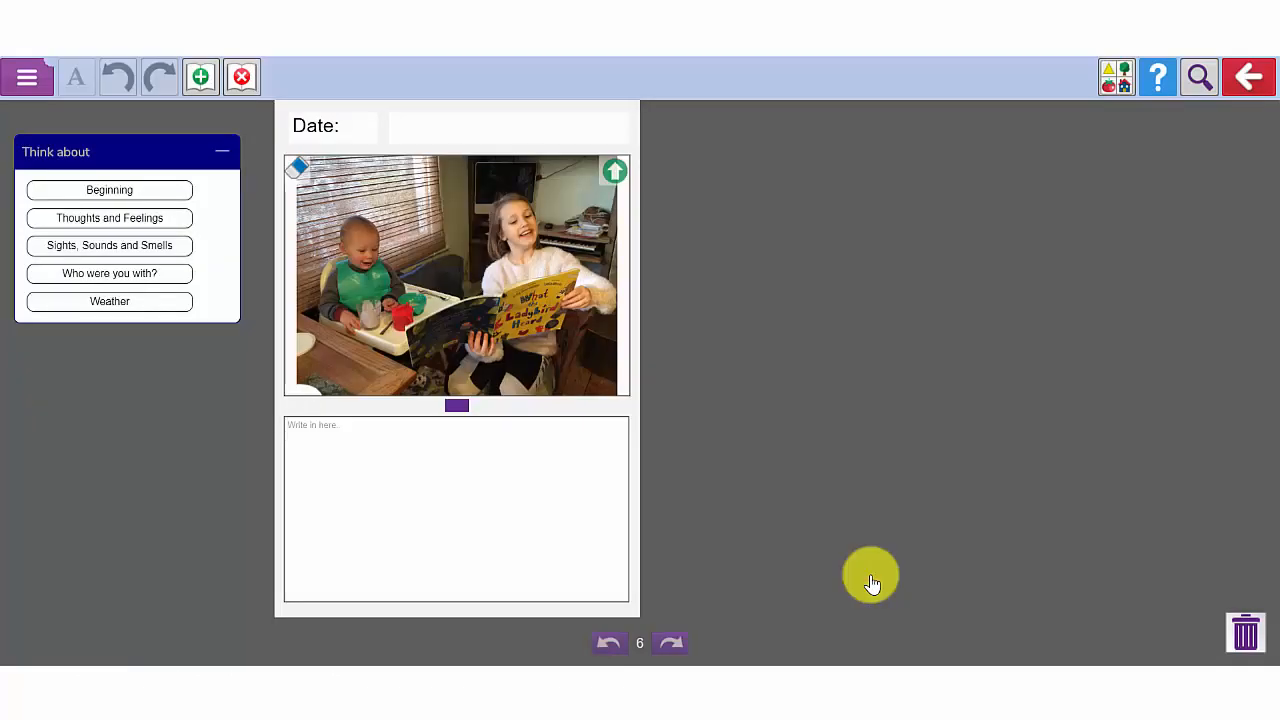
{"action": "left_click", "coordinate": [418, 450]}
{"action": "mouse_move", "coordinate": [456, 405]}
{"action": "left_mouse_down"}
{"action": "mouse_move", "coordinate": [457, 387]}
{"action": "mouse_move", "coordinate": [480, 470]}
{"action": "mouse_move", "coordinate": [457, 353]}
{"action": "mouse_move", "coordinate": [457, 380]}
{"action": "left_mouse_up"}
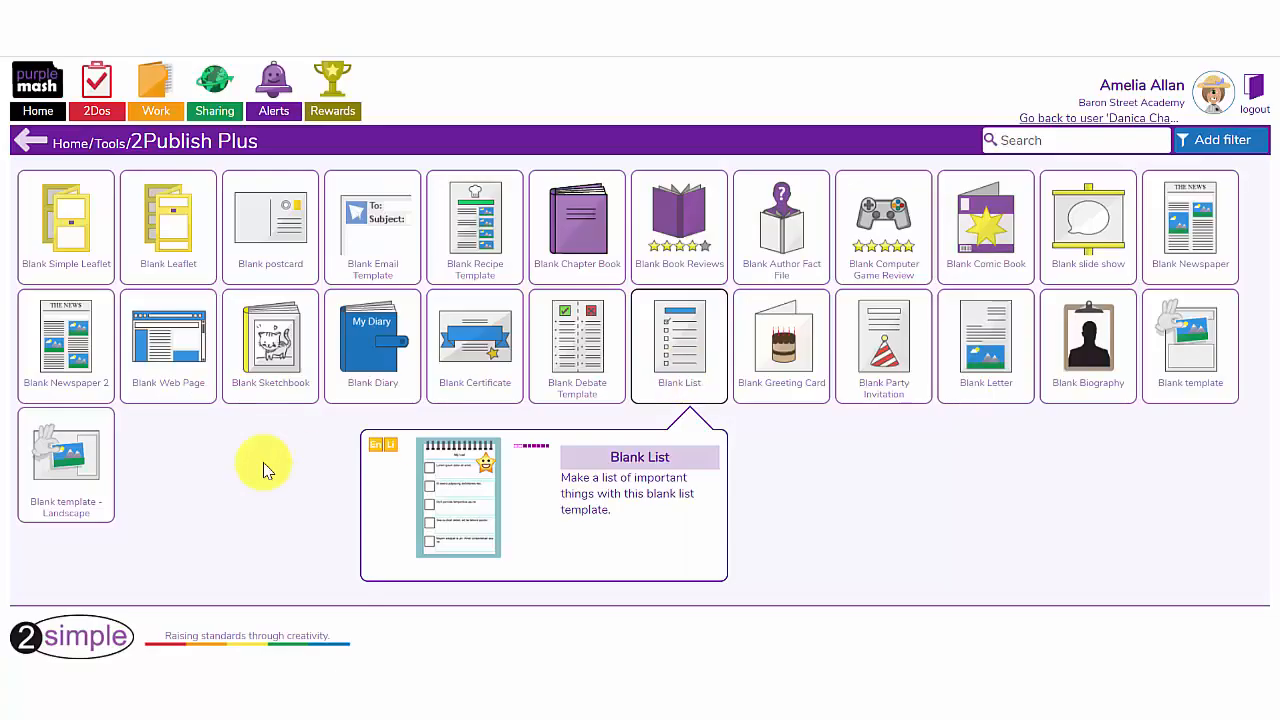
- Open the Blank Sketchbook template, page through the finished example to its empty page, and add an enlarged sticky note there
{"action": "left_click", "coordinate": [284, 338]}
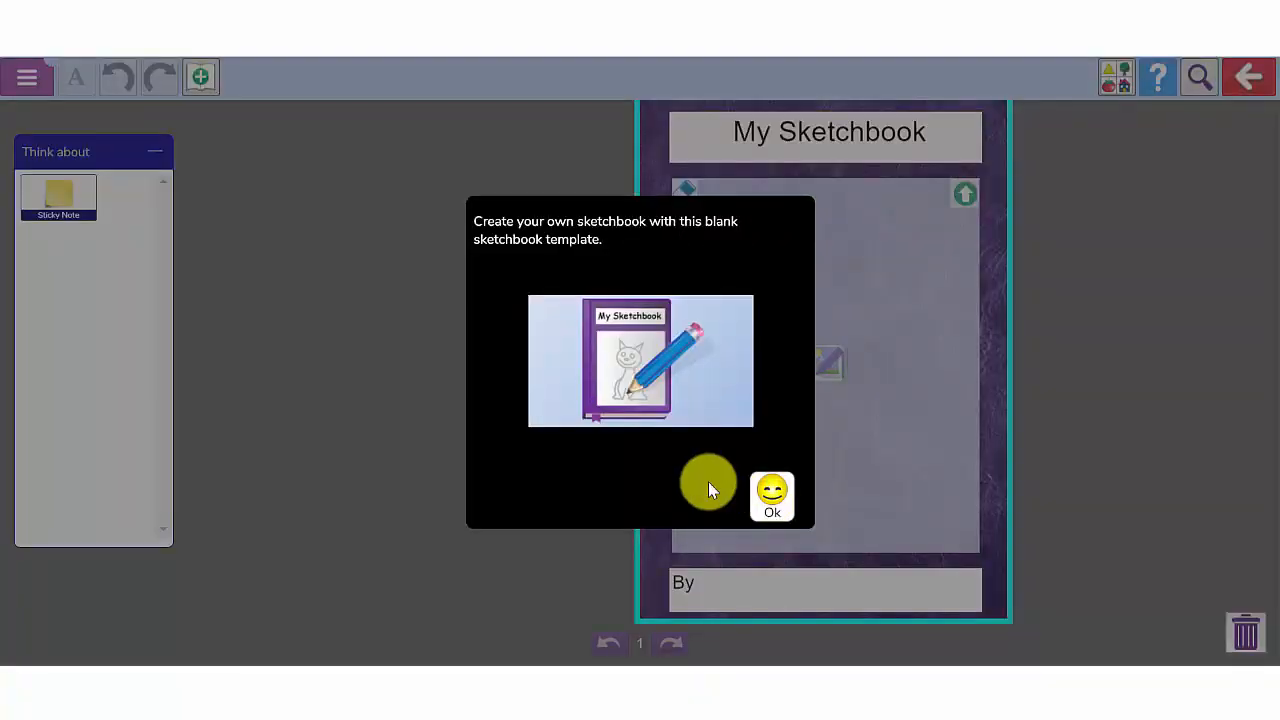
{"action": "left_click", "coordinate": [771, 500]}
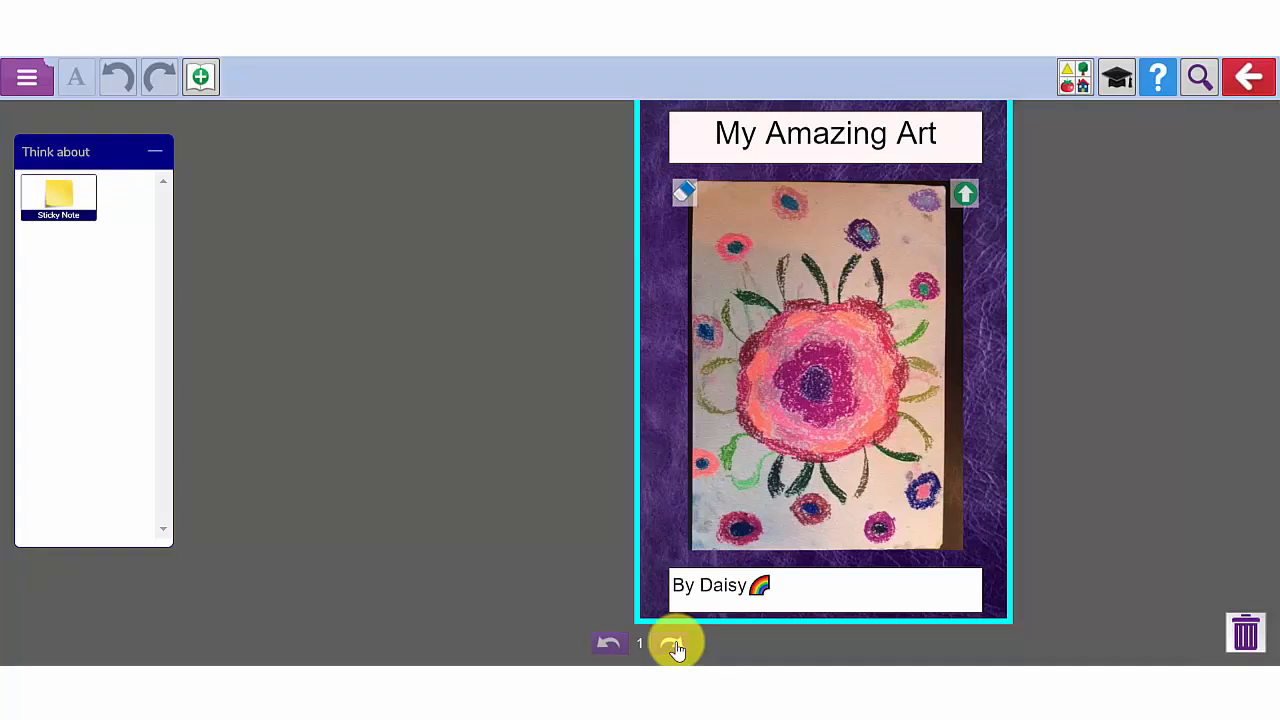
{"action": "left_click", "coordinate": [674, 645]}
{"action": "left_click", "coordinate": [677, 649]}
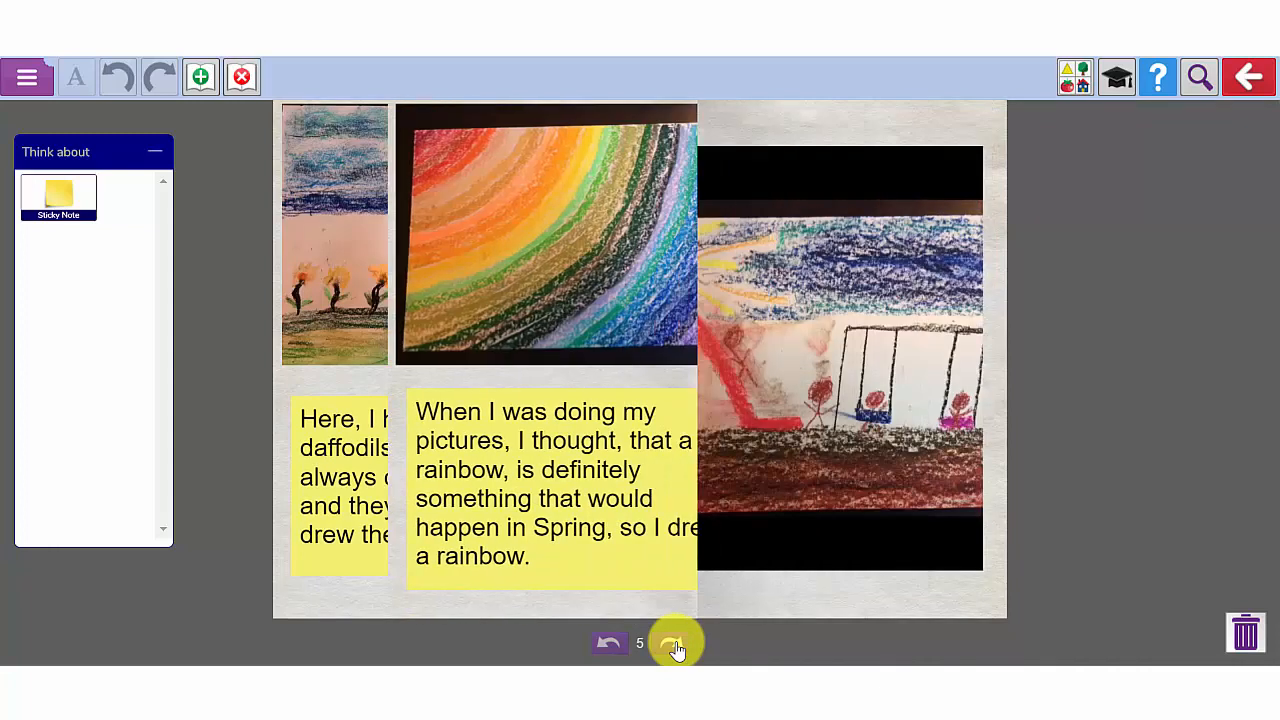
{"action": "left_click", "coordinate": [677, 649]}
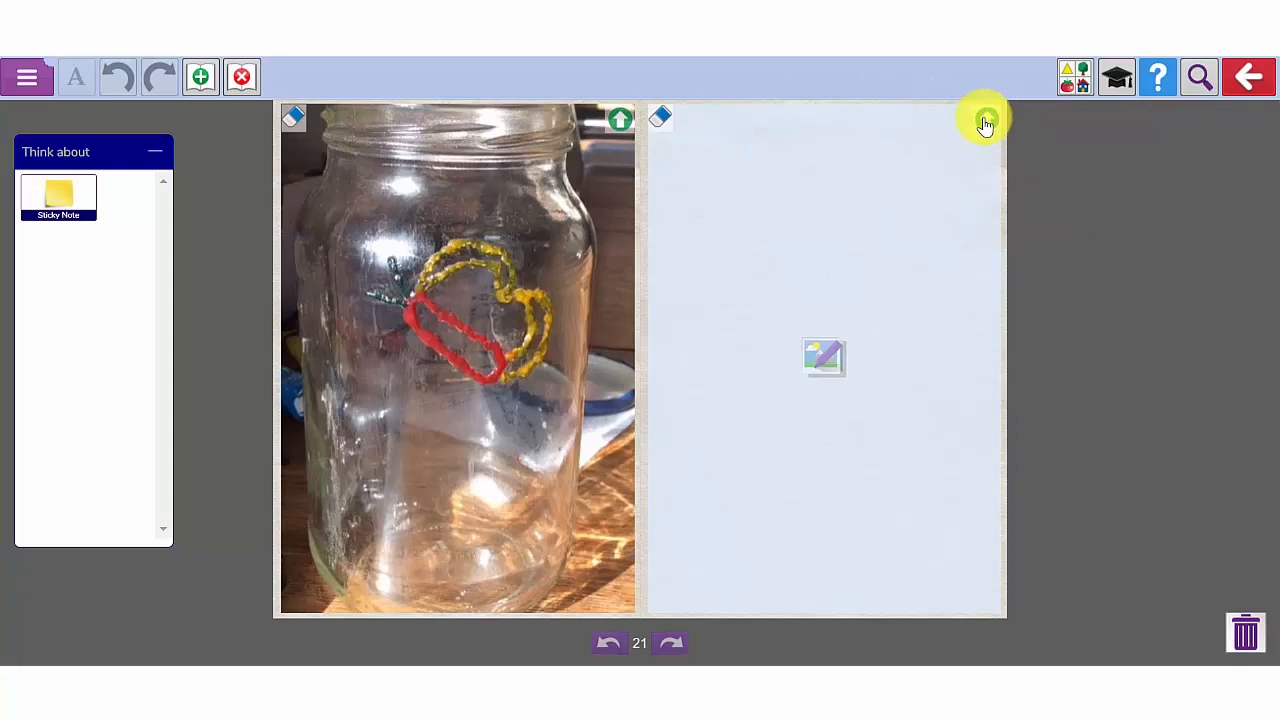
{"action": "left_click_drag", "start_coordinate": [58, 198], "coordinate": [672, 452]}
{"action": "left_click_drag", "start_coordinate": [791, 526], "coordinate": [996, 609]}
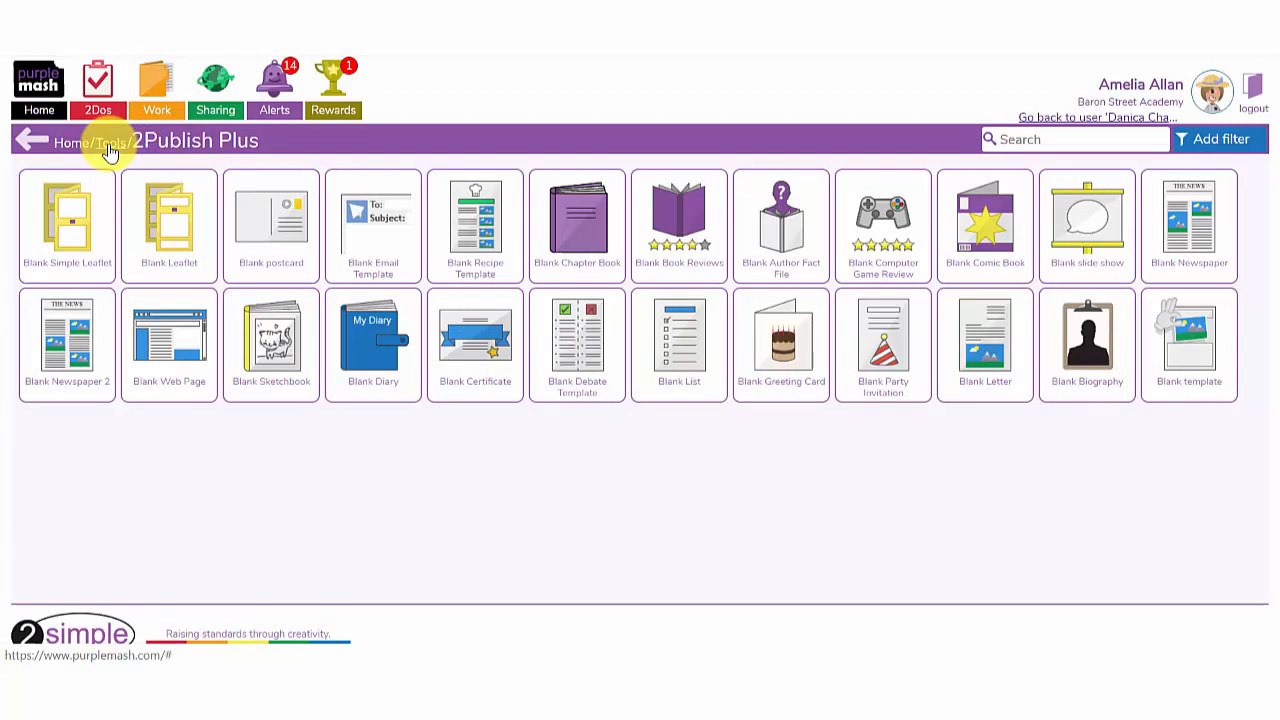
- Return to Tools, open 2Create a Story and start a new My Story
{"action": "left_click", "coordinate": [110, 148]}
{"action": "mouse_move", "coordinate": [63, 258]}
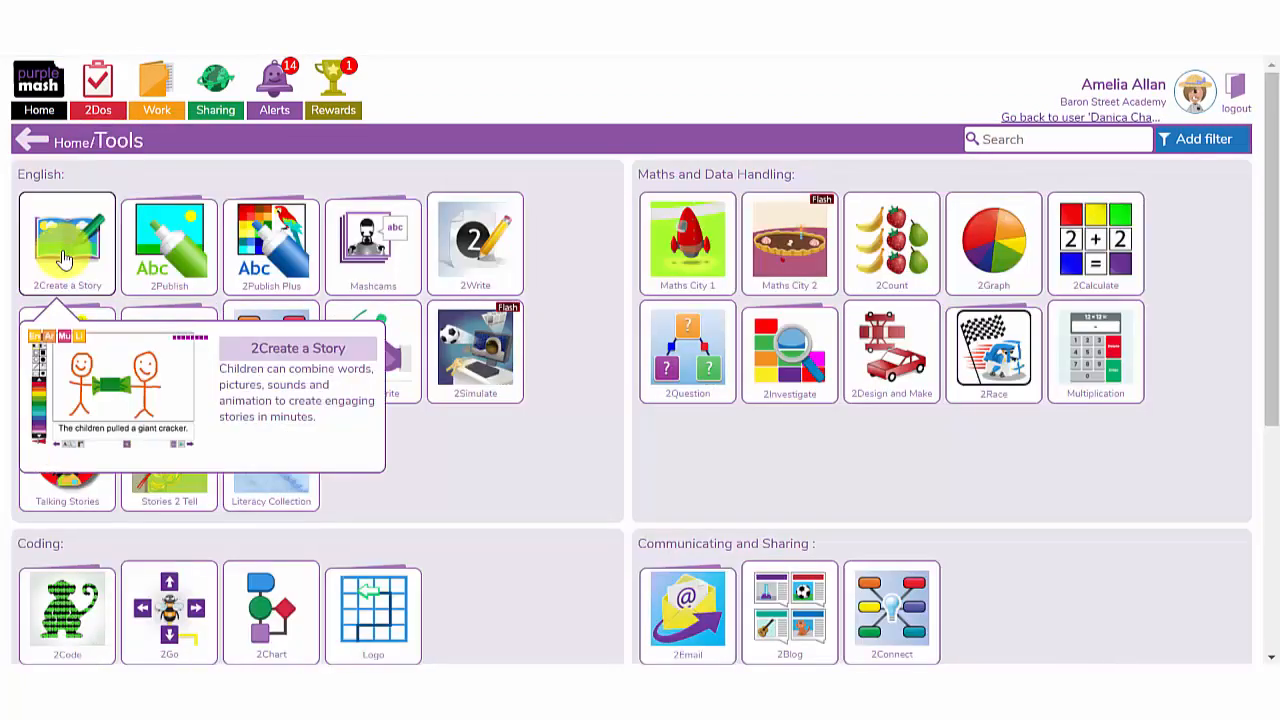
{"action": "left_click", "coordinate": [63, 258]}
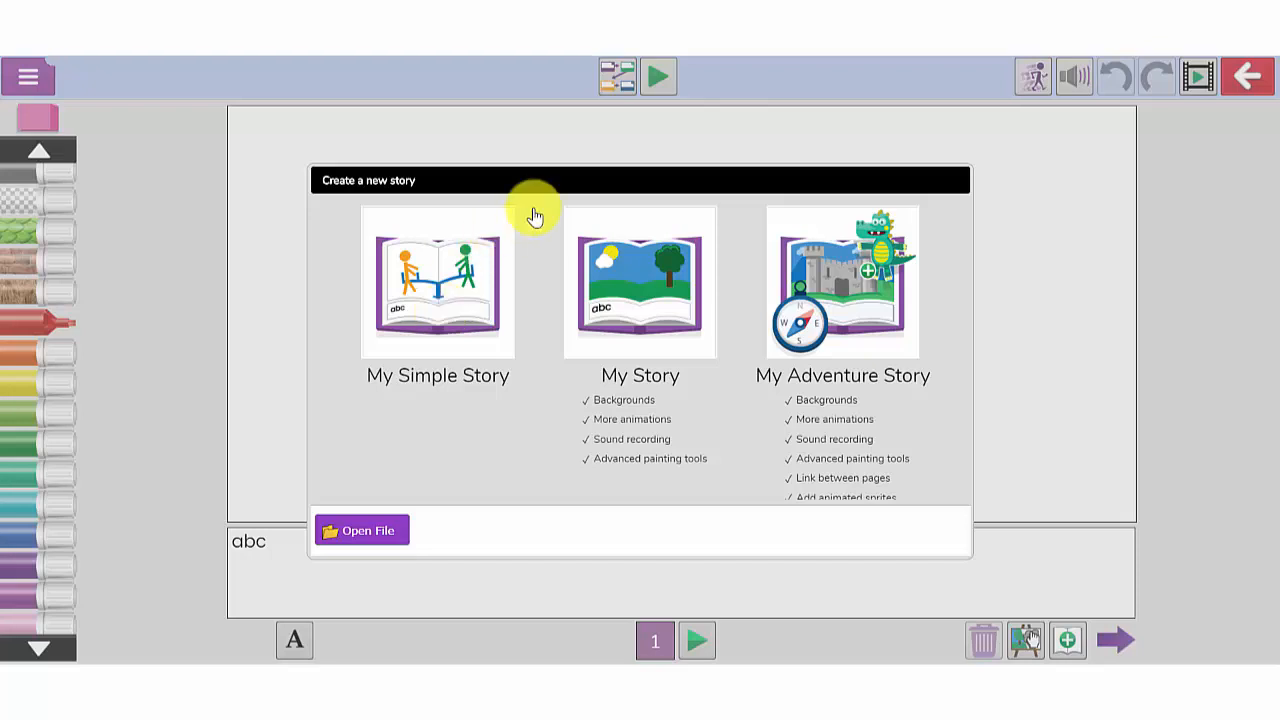
{"action": "left_click", "coordinate": [634, 268]}
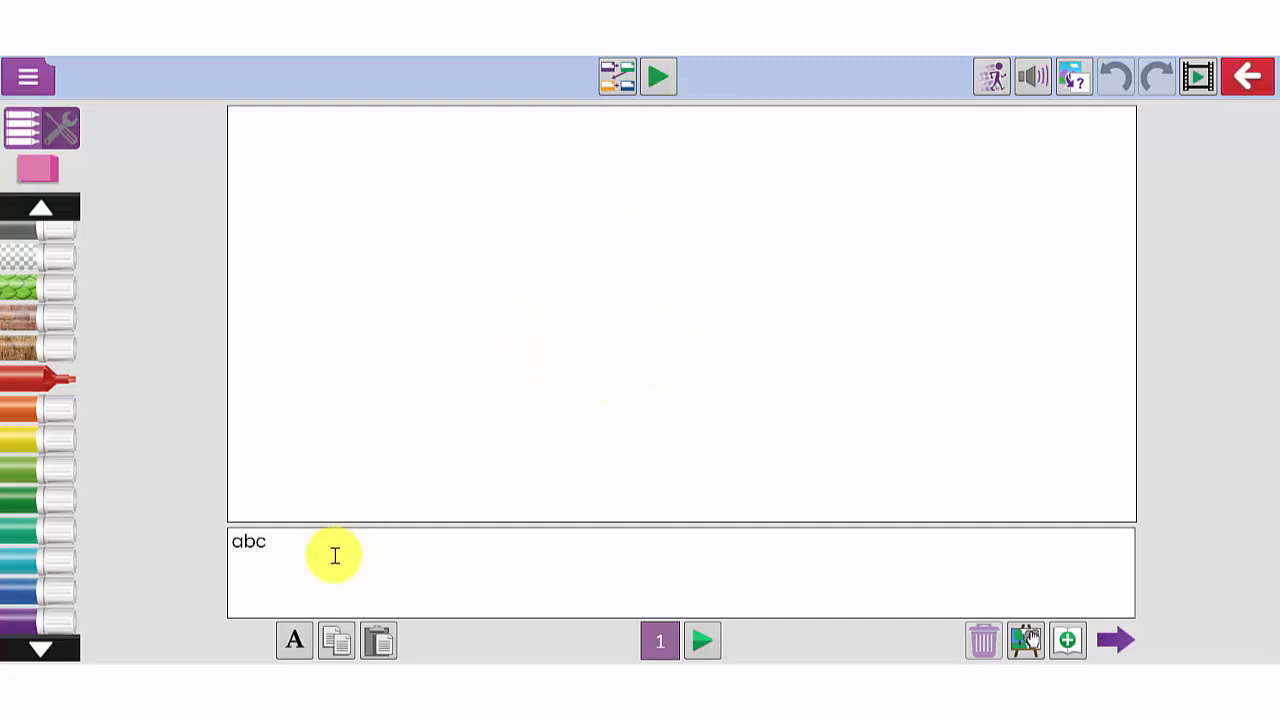
- Set the page's background to the sunny park clipart scene with trees
{"action": "left_click", "coordinate": [1073, 80]}
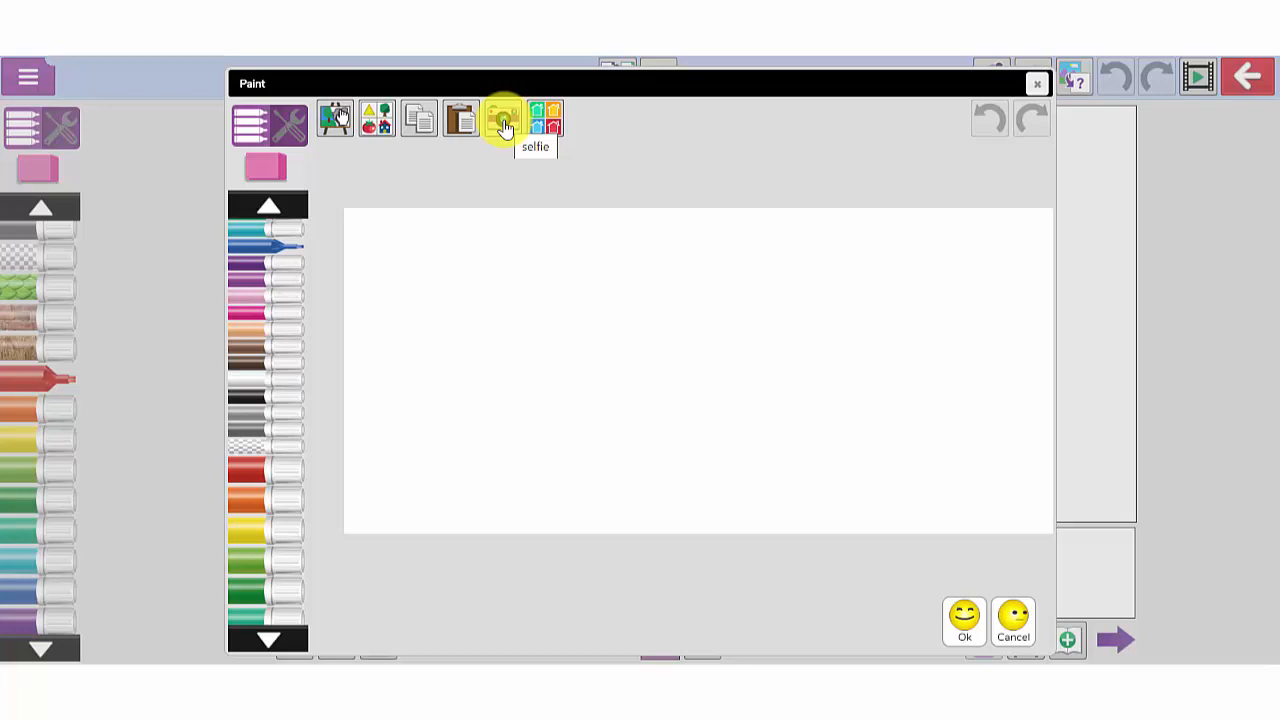
{"action": "left_click", "coordinate": [377, 122]}
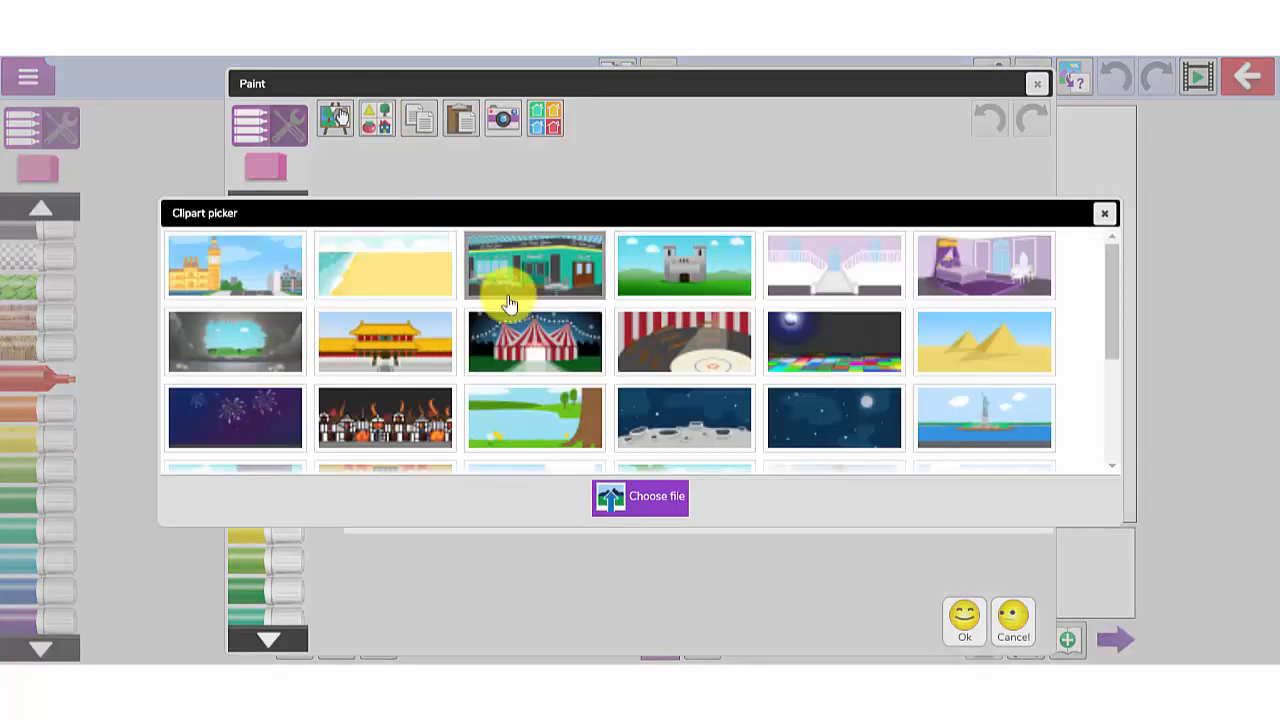
{"action": "scroll", "coordinate": [508, 303], "scroll_direction": "down", "scroll_amount": 5}
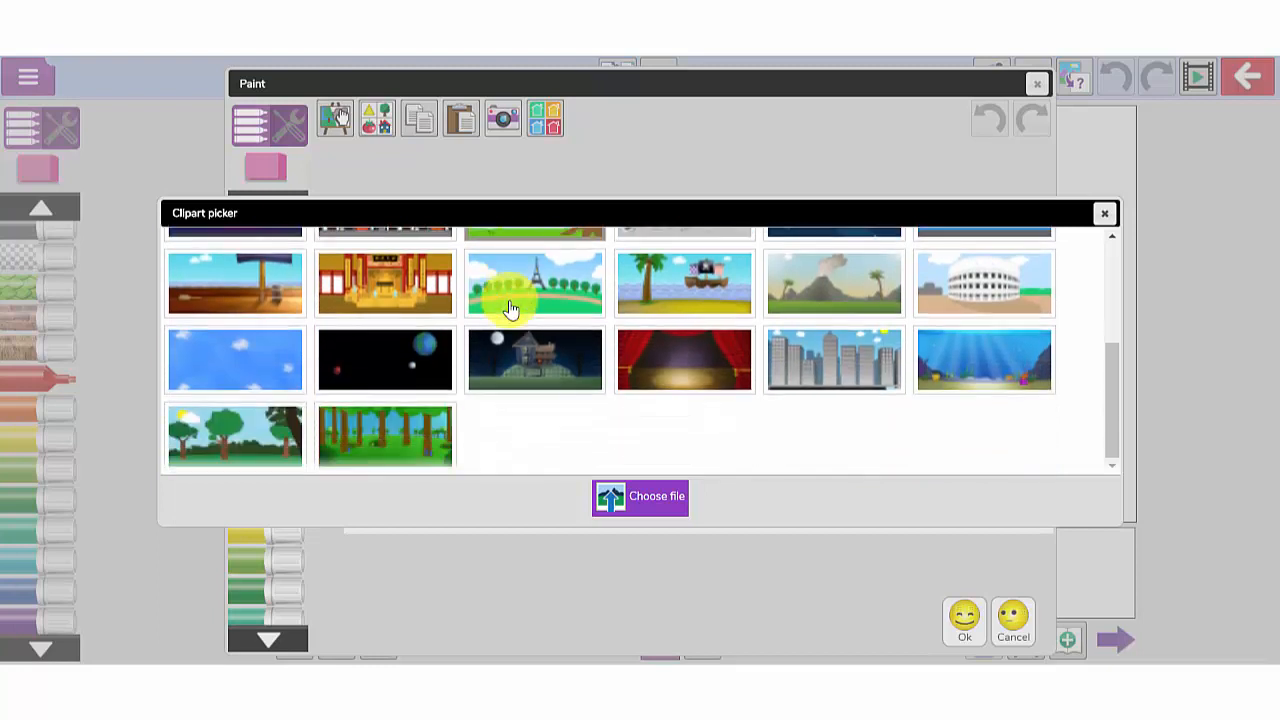
{"action": "left_click", "coordinate": [276, 437]}
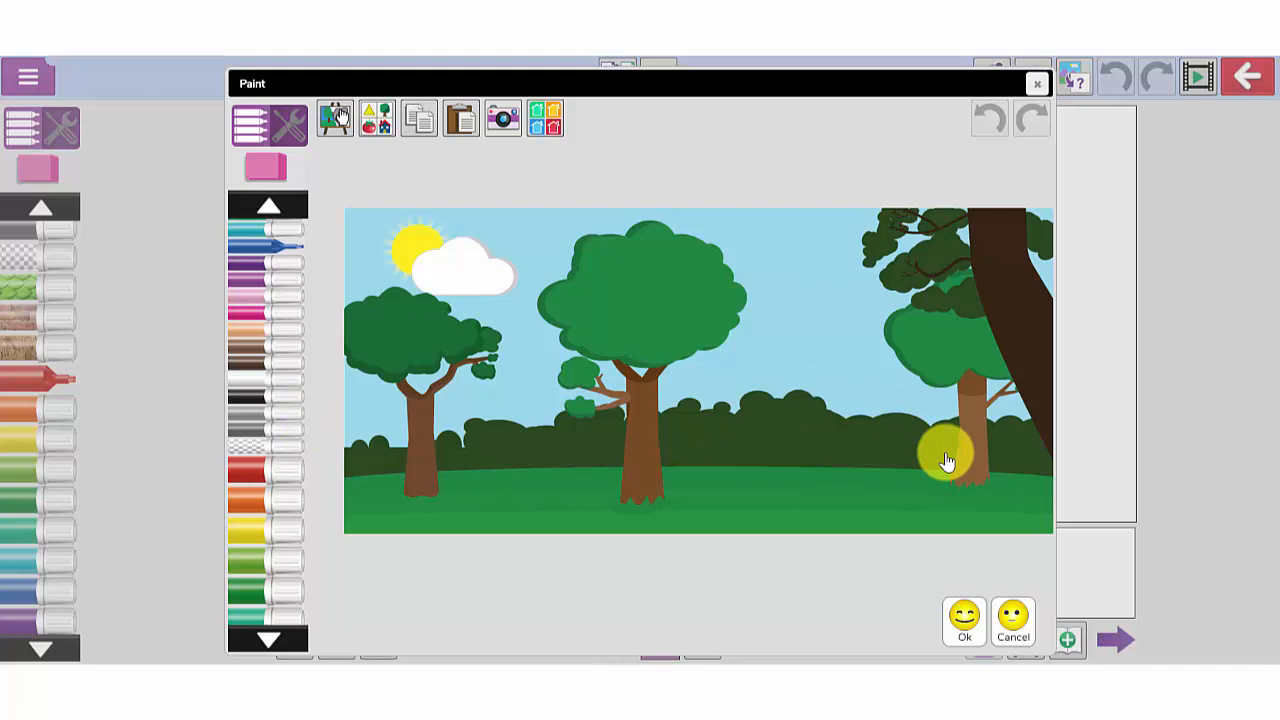
{"action": "left_click", "coordinate": [964, 624]}
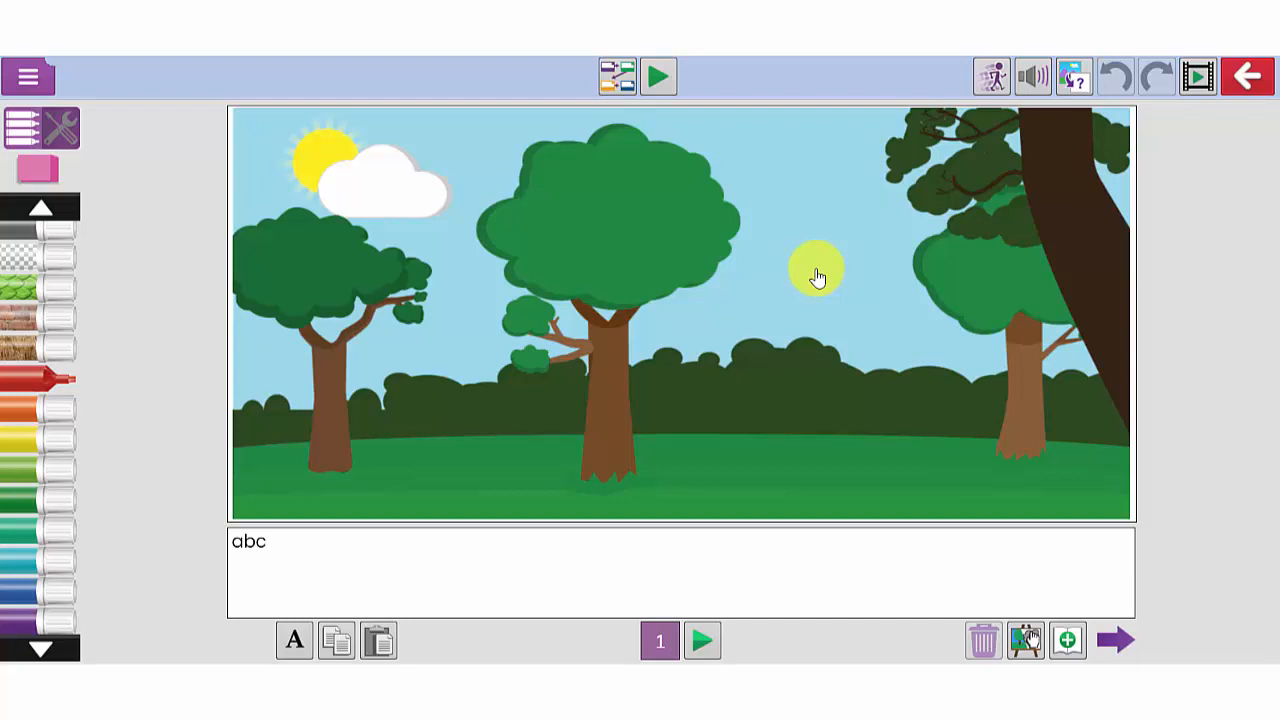
- Draw a smiling stick figure between the trees with a red-outlined, skin-coloured face, pink mouth and purple body
{"action": "mouse_move", "coordinate": [817, 272]}
{"action": "left_mouse_down"}
{"action": "mouse_move", "coordinate": [780, 268]}
{"action": "mouse_move", "coordinate": [811, 350]}
{"action": "mouse_move", "coordinate": [826, 269]}
{"action": "mouse_move", "coordinate": [812, 264]}
{"action": "left_mouse_up"}
{"action": "left_click_drag", "start_coordinate": [57, 260], "coordinate": [53, 229]}
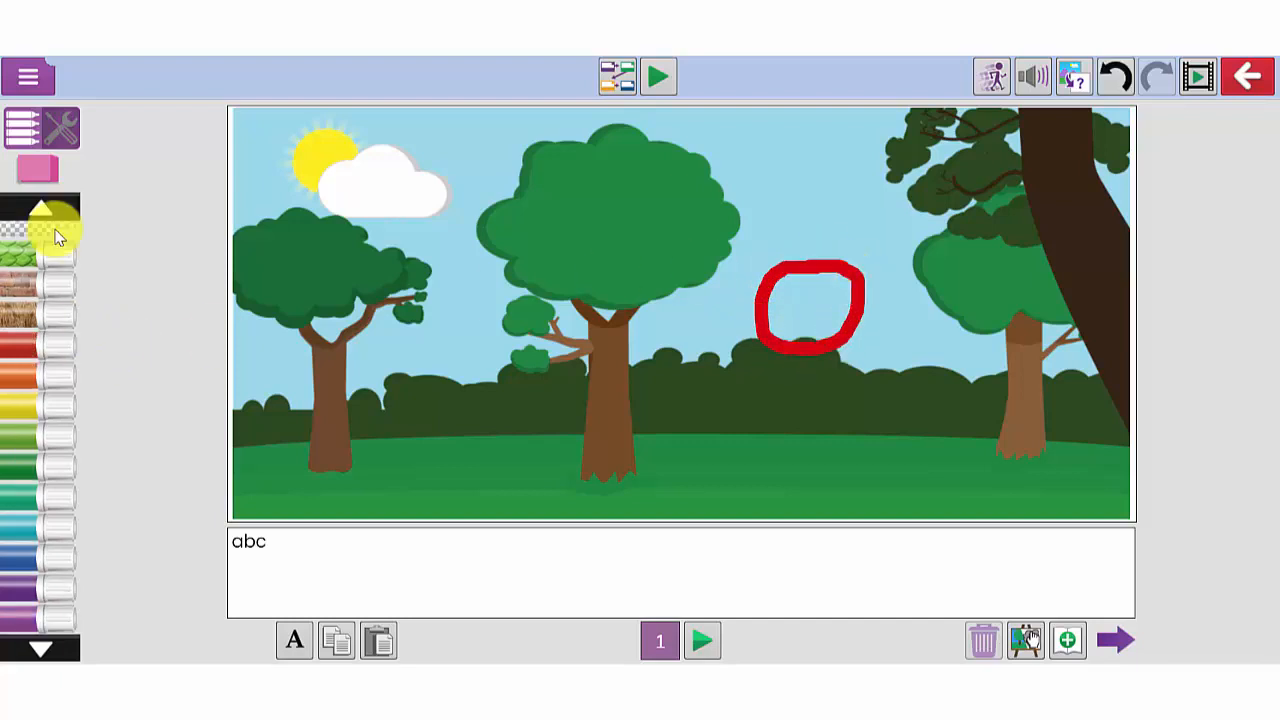
{"action": "left_click_drag", "start_coordinate": [34, 470], "coordinate": [38, 329]}
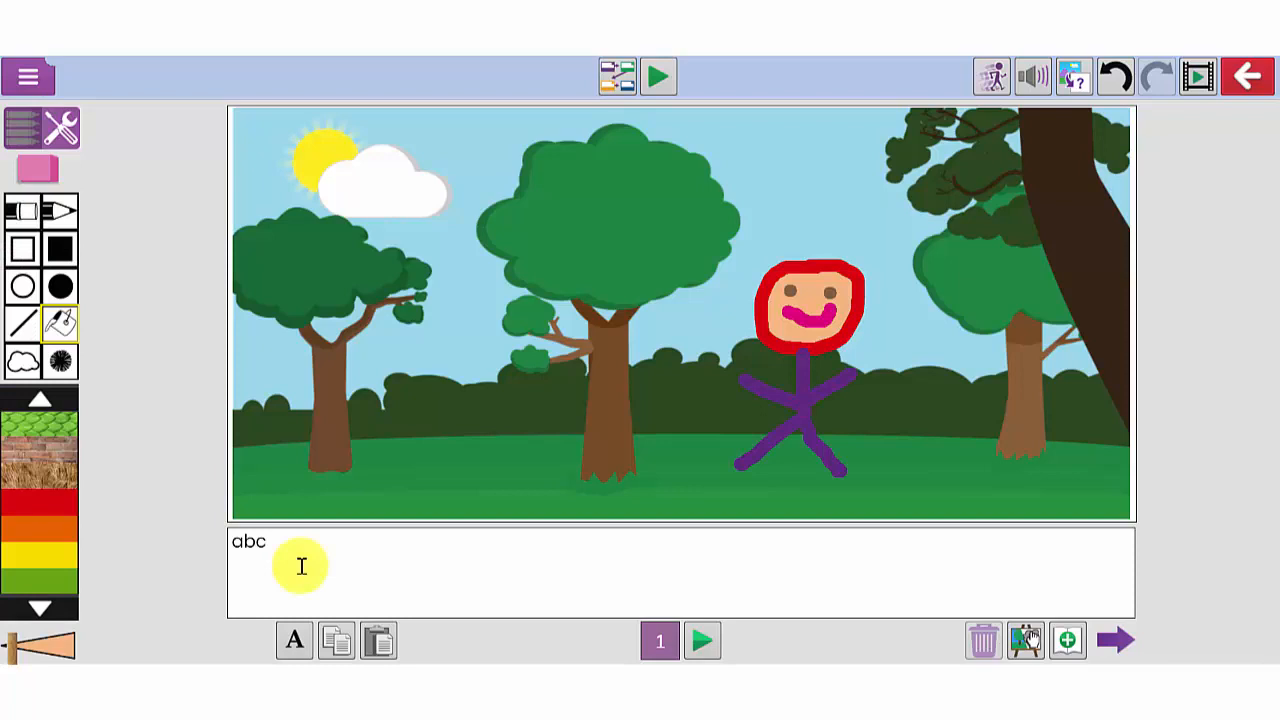
- Replace the sample text under the picture with "Today I went for a walk in the park. It was a lovely sunny day!"
{"action": "key", "text": "BackSpace"}
{"action": "key", "text": "BackSpace"}
{"action": "key", "text": "BackSpace"}
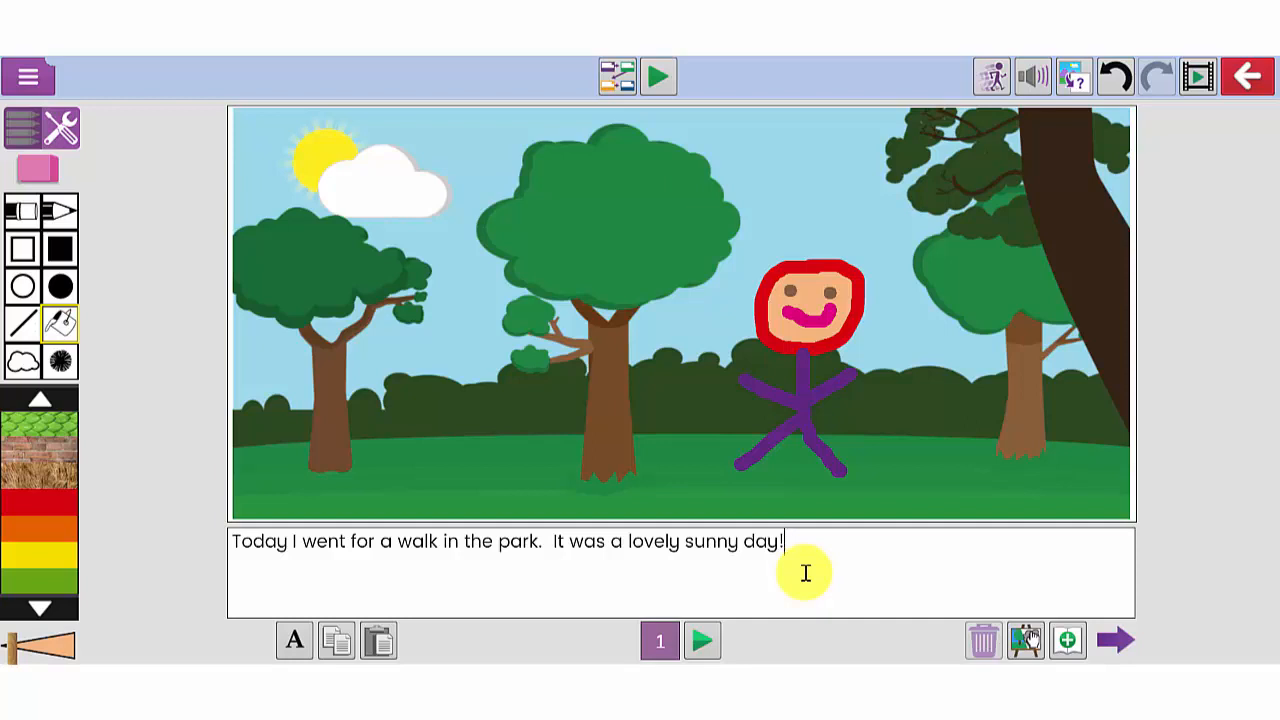
- Preview several animations for the stick figure and apply the zigzag bouncing movement
{"action": "left_click", "coordinate": [988, 80]}
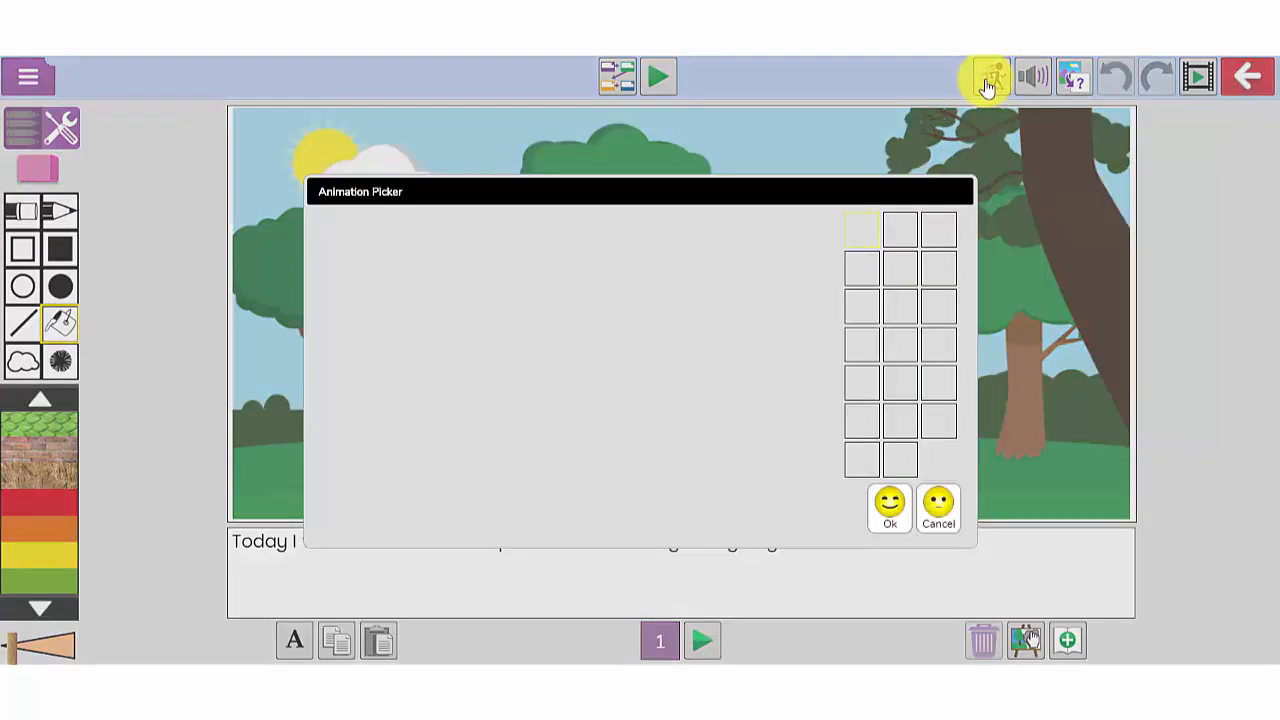
{"action": "left_click", "coordinate": [862, 355]}
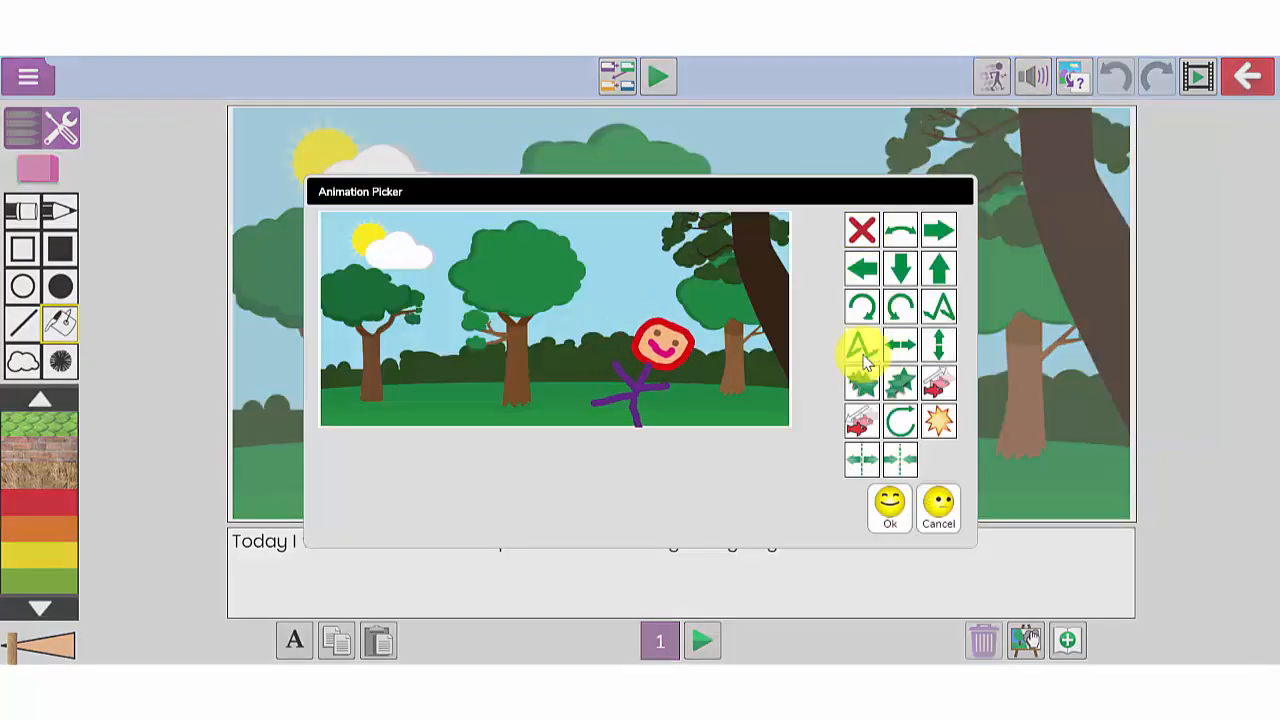
{"action": "left_click", "coordinate": [898, 310]}
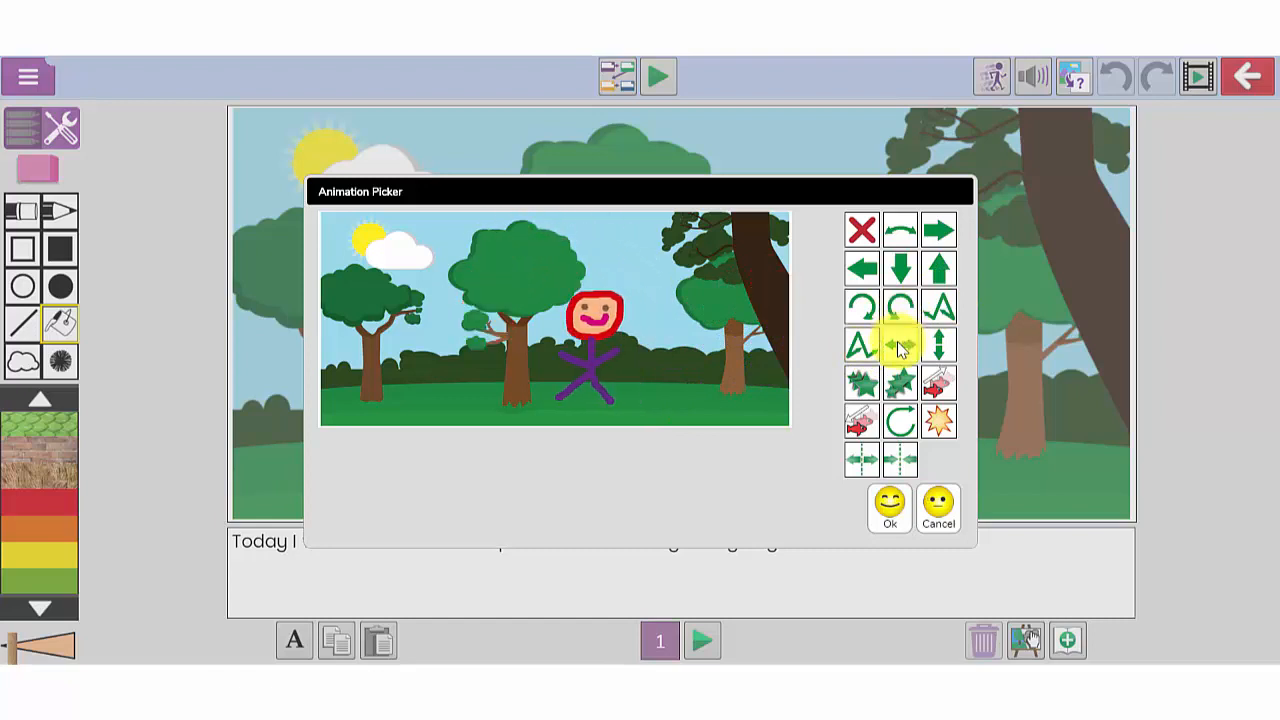
{"action": "left_click", "coordinate": [940, 305]}
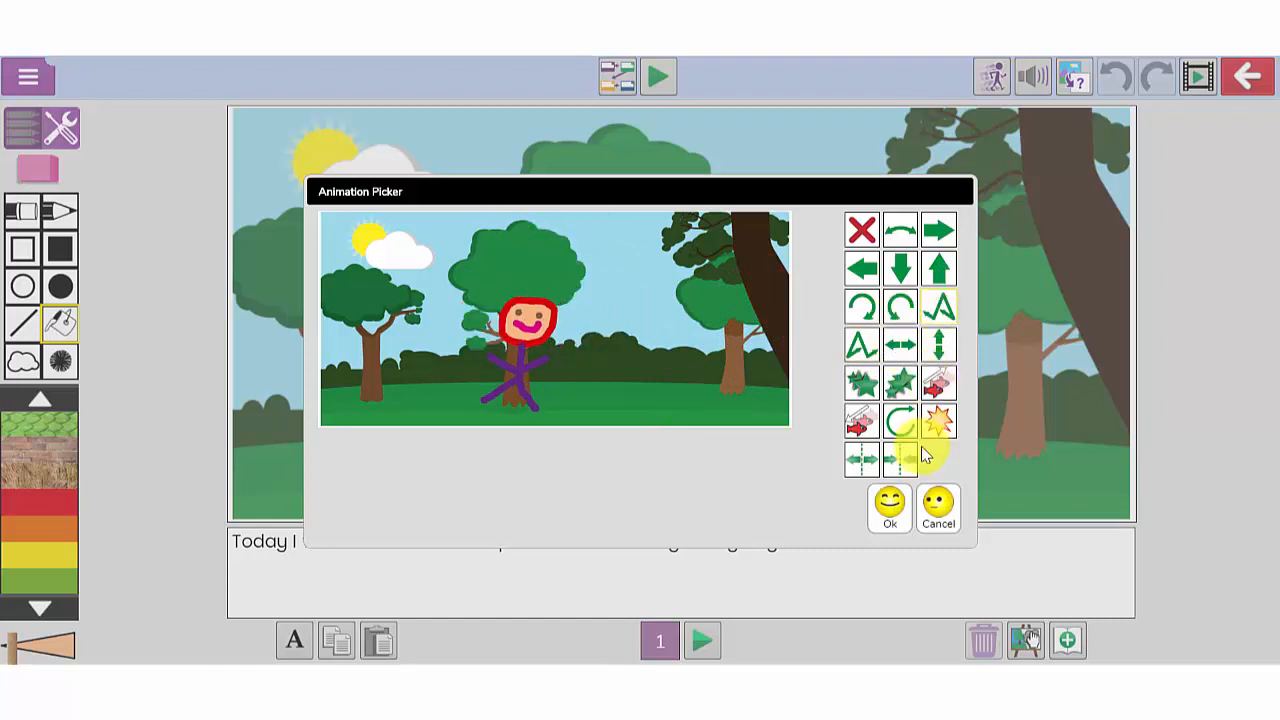
{"action": "left_click", "coordinate": [889, 505]}
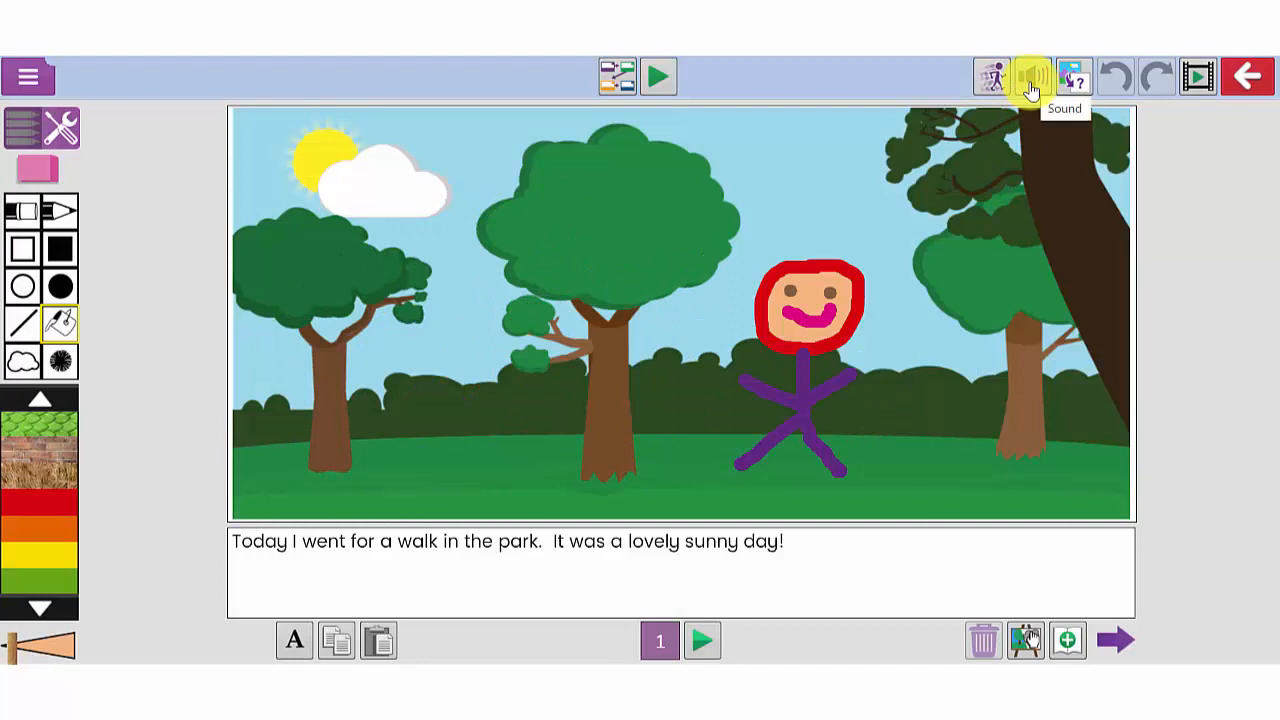
- Add the Summer sound from the Scenes category to the story page
{"action": "left_click", "coordinate": [1031, 90]}
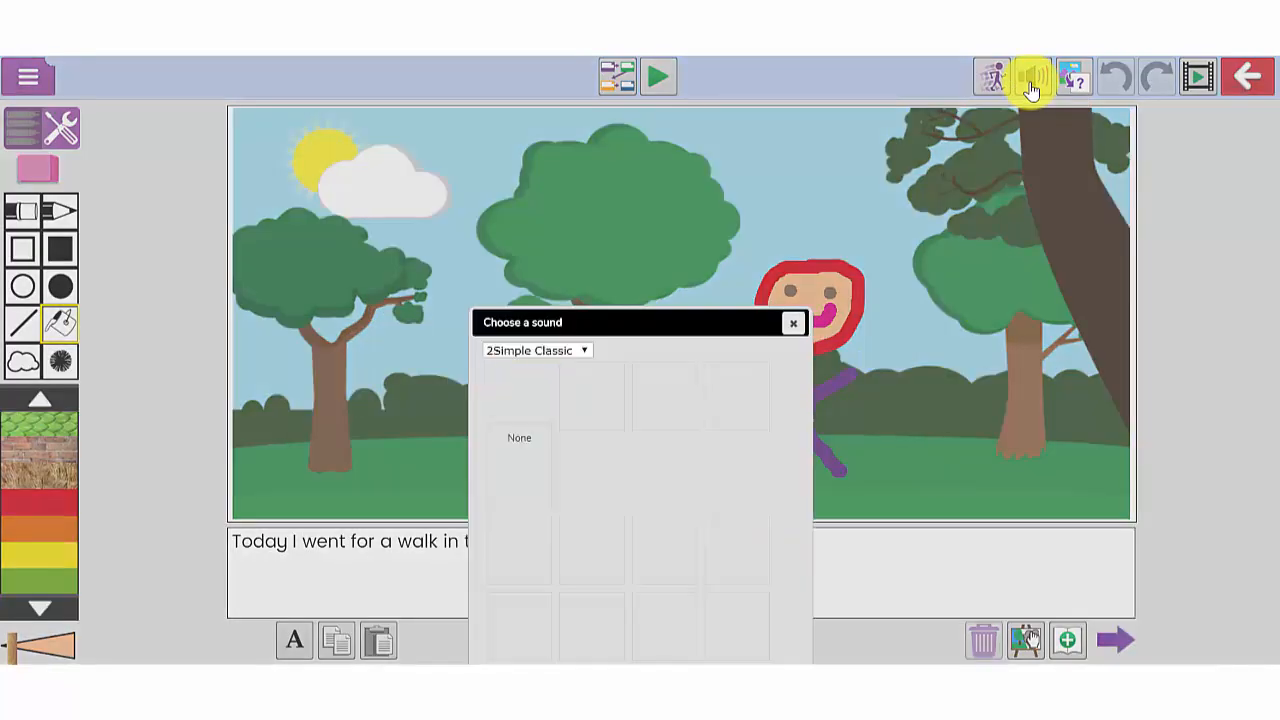
{"action": "left_click", "coordinate": [585, 213]}
{"action": "left_click", "coordinate": [590, 220]}
{"action": "left_click", "coordinate": [585, 215]}
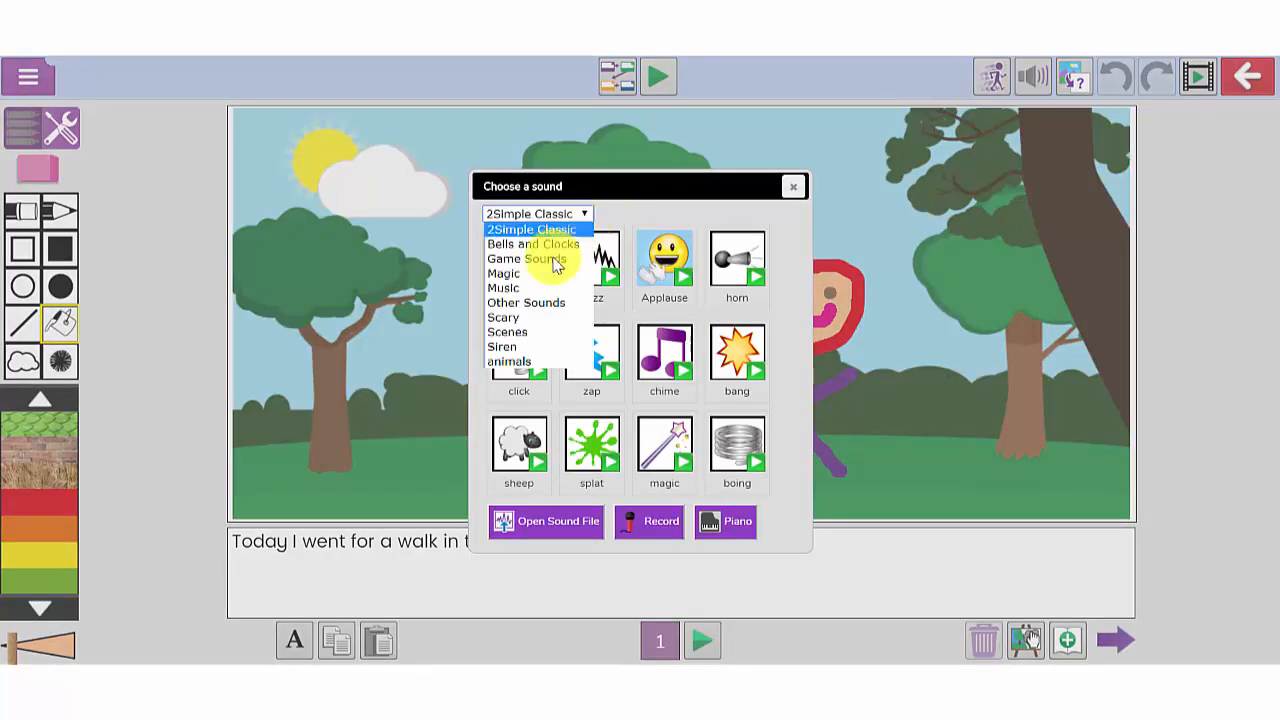
{"action": "left_click", "coordinate": [549, 337]}
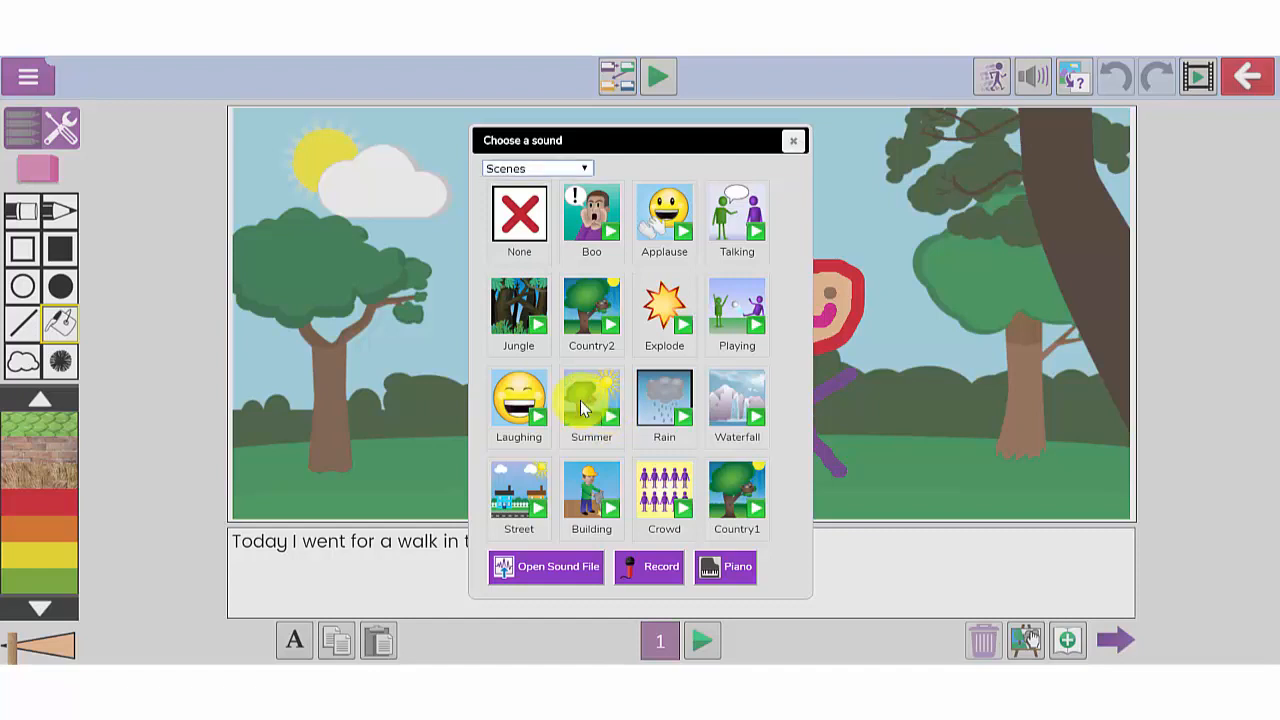
{"action": "left_click", "coordinate": [583, 408]}
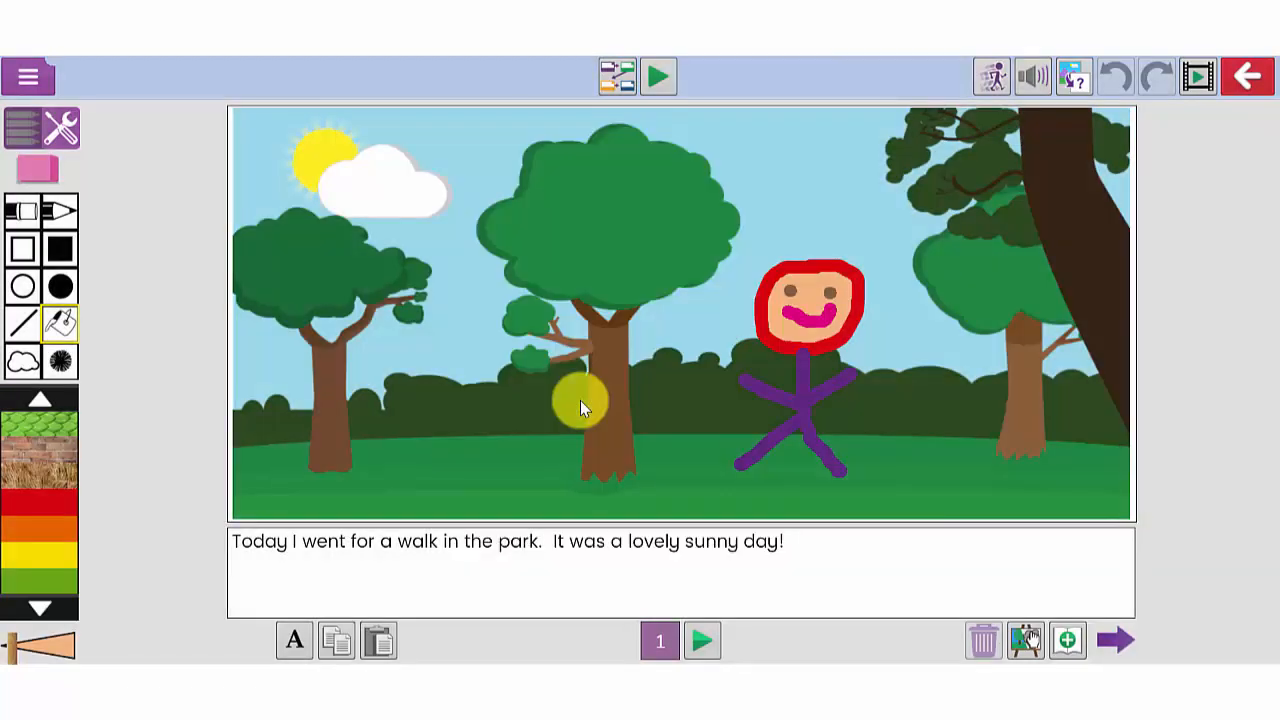
- Record a sound of about 4 seconds for the story page and accept it
{"action": "left_click", "coordinate": [1036, 88]}
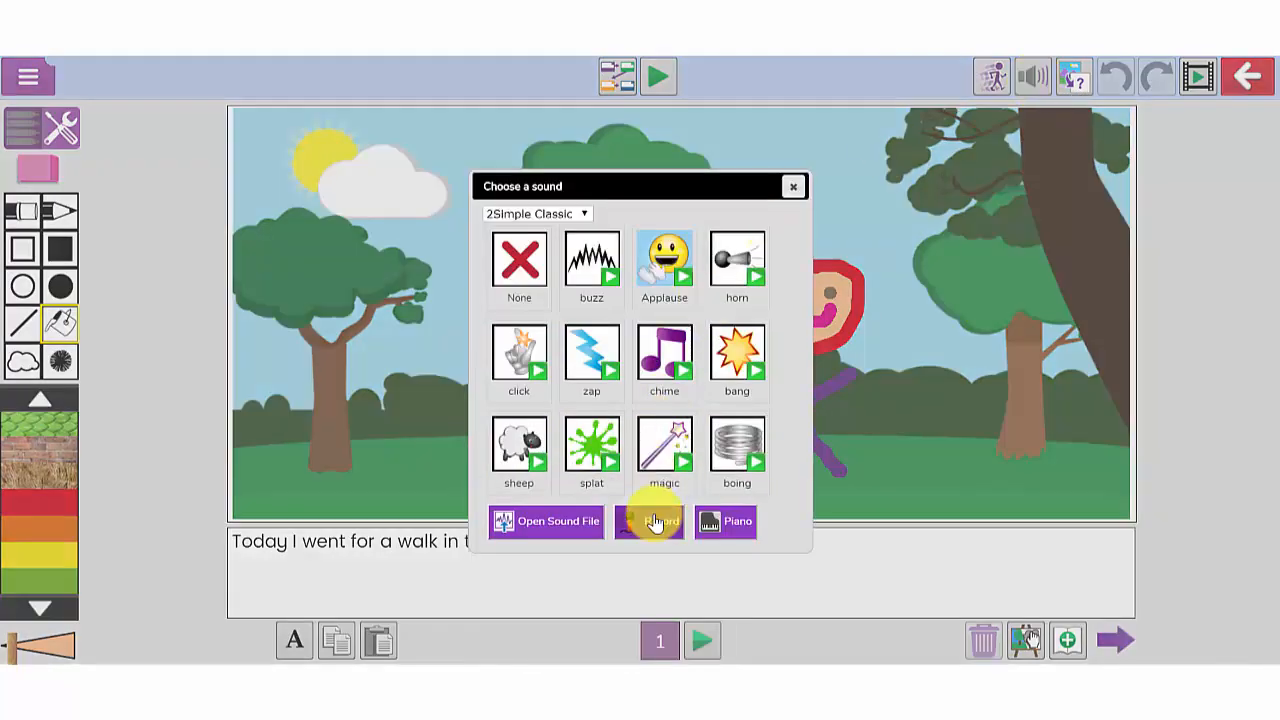
{"action": "left_click", "coordinate": [651, 521]}
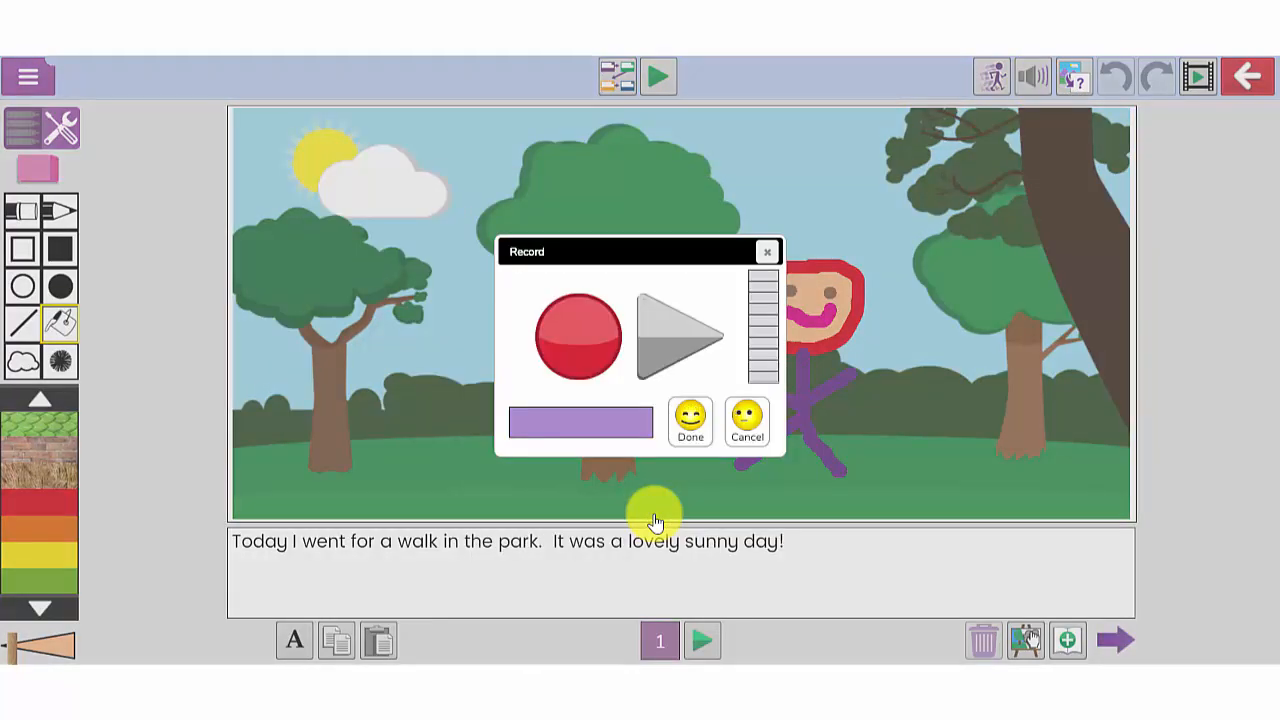
{"action": "left_click", "coordinate": [592, 342]}
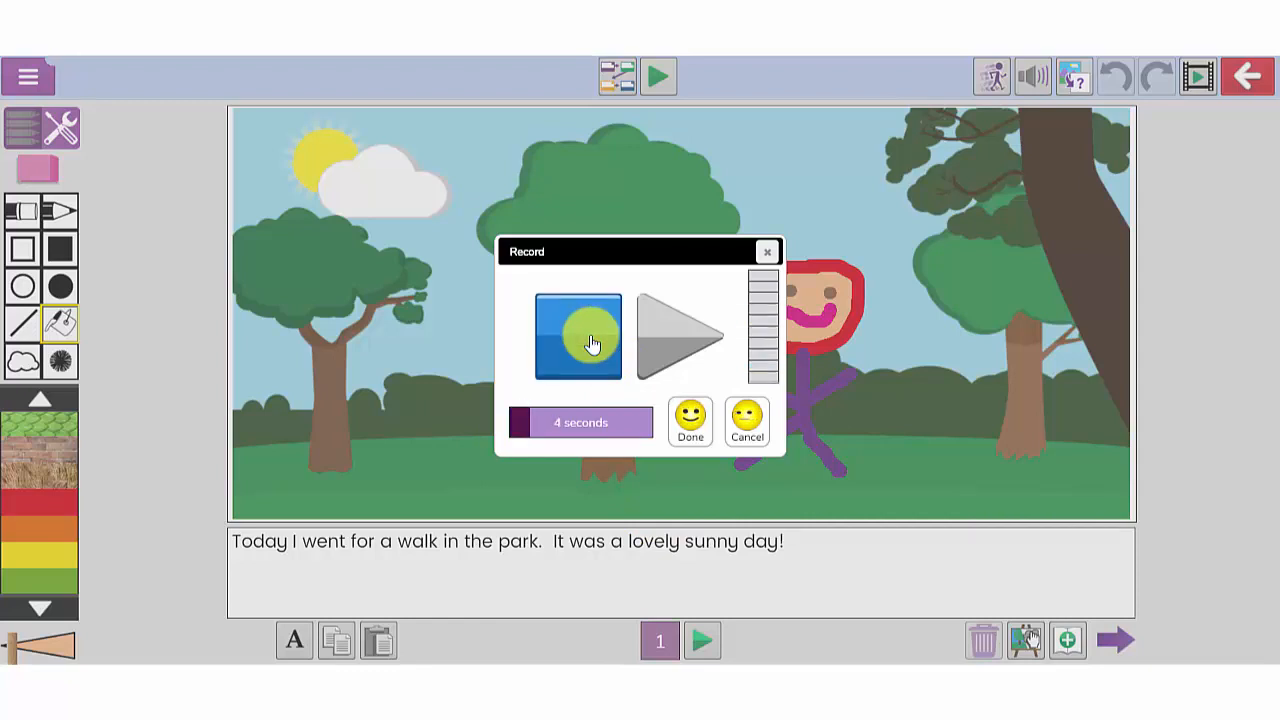
{"action": "left_click", "coordinate": [592, 342]}
{"action": "left_click", "coordinate": [688, 418]}
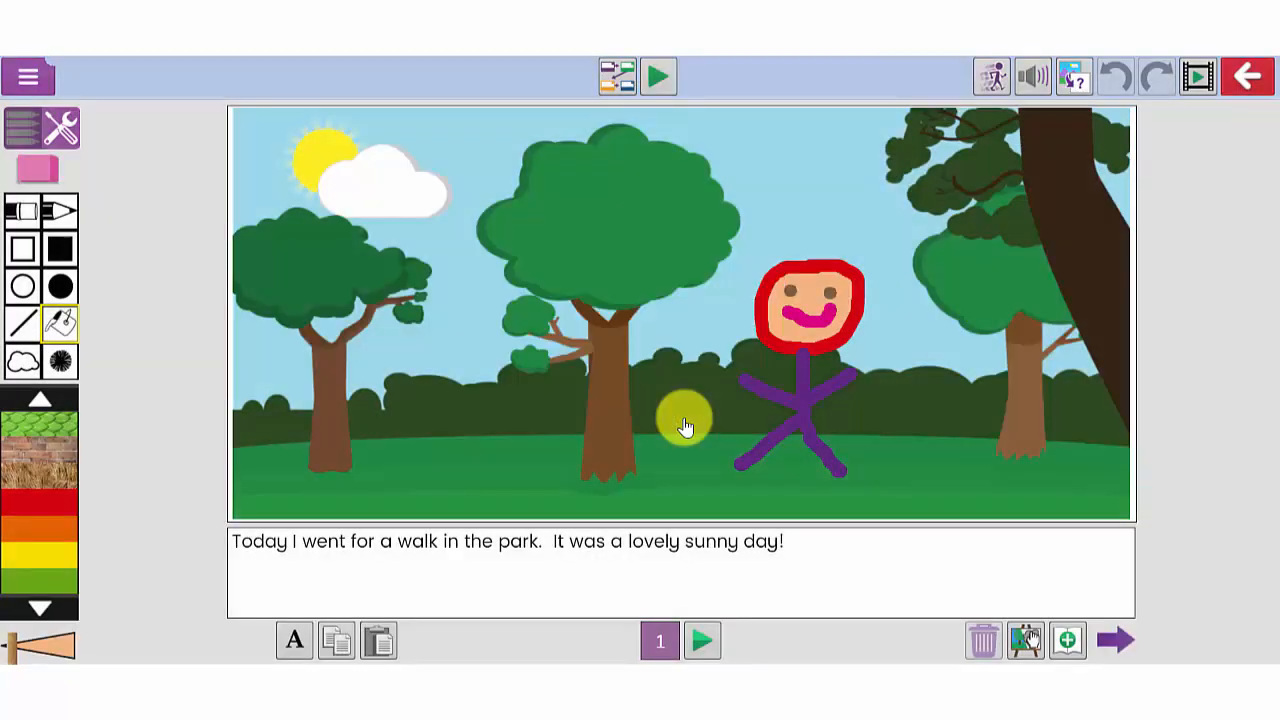
- Play the story and save it as "My day"
{"action": "left_click", "coordinate": [646, 82]}
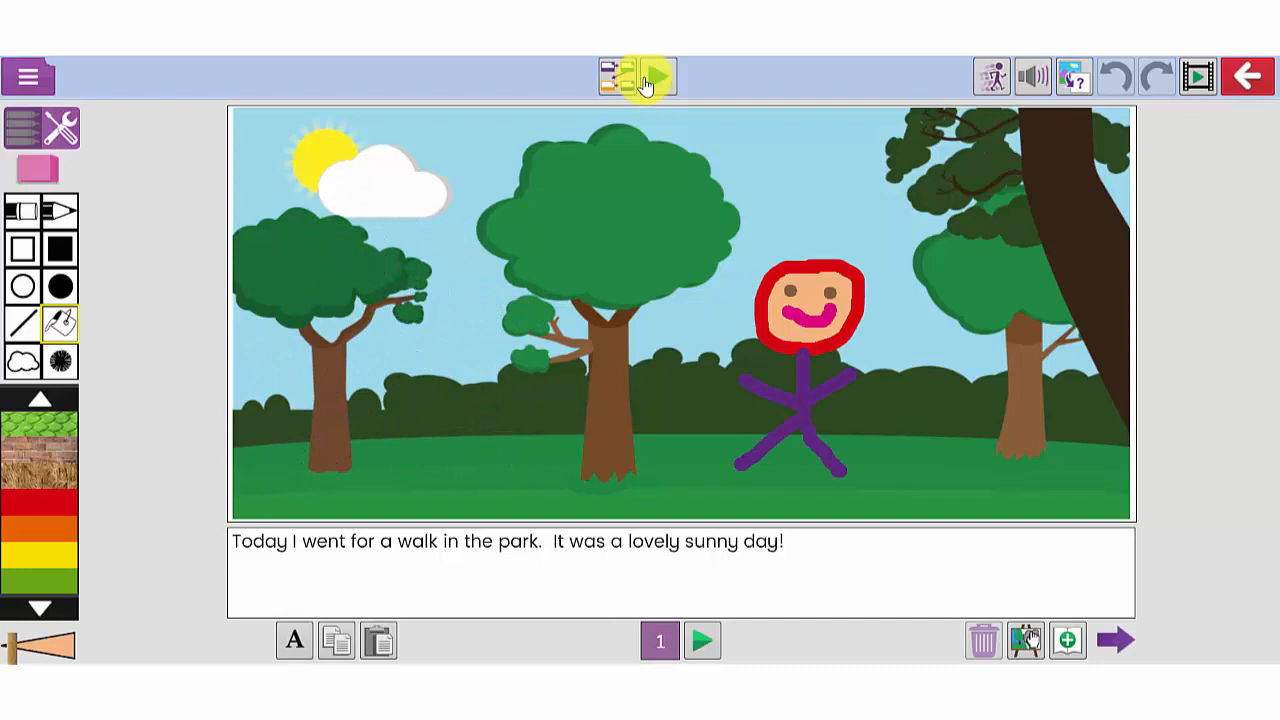
{"action": "left_click", "coordinate": [28, 77]}
{"action": "left_click", "coordinate": [66, 270]}
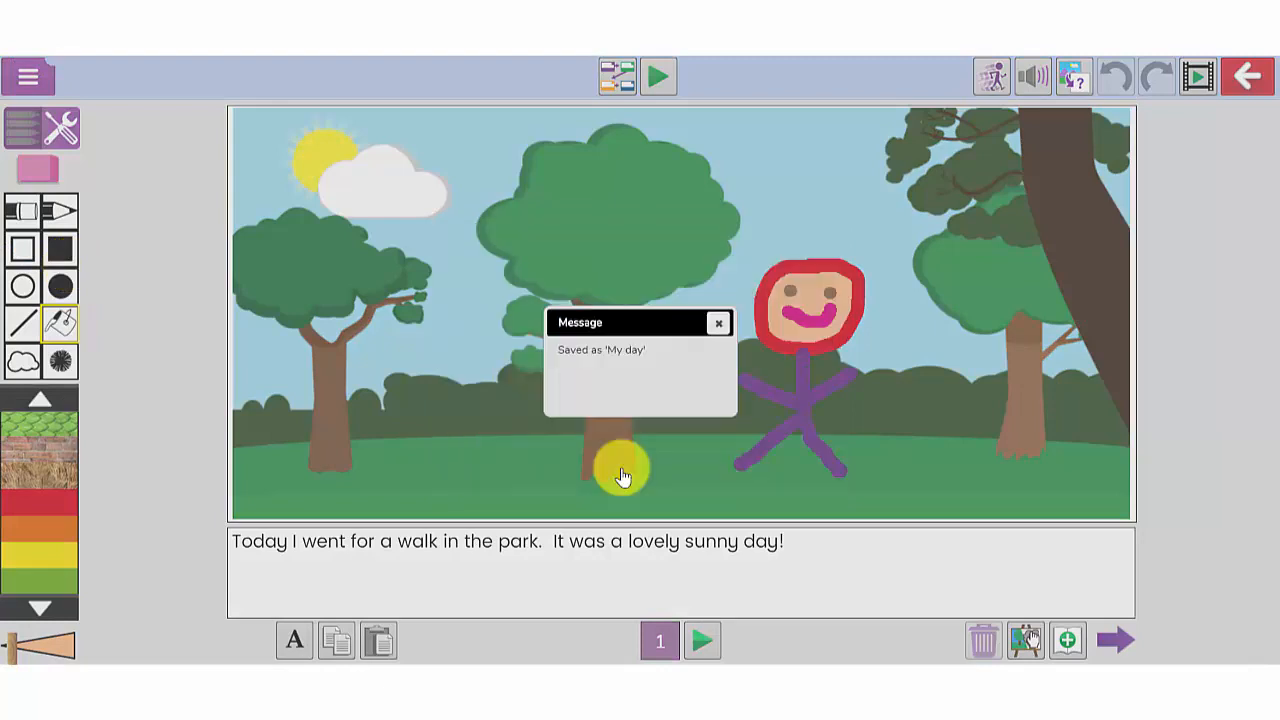
{"action": "left_click", "coordinate": [719, 323]}
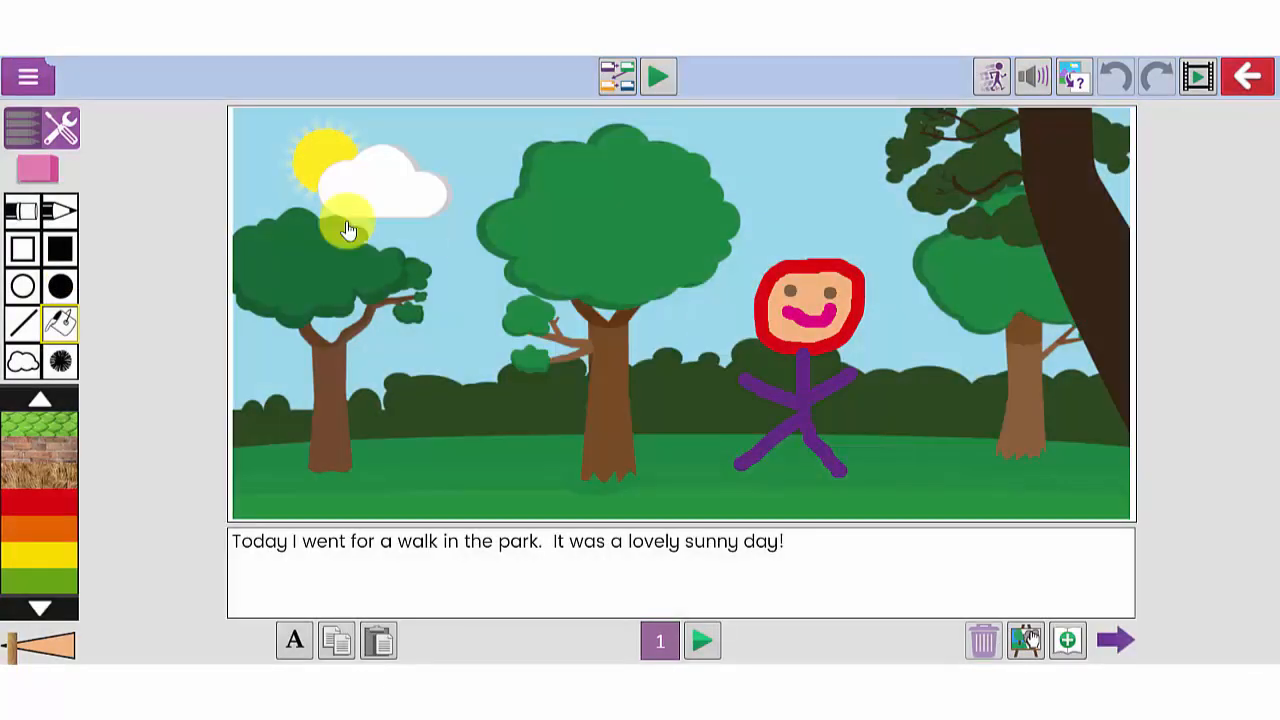
- Share the story by submitting it to the Year 2 display board and confirm the submission
{"action": "left_click", "coordinate": [28, 80]}
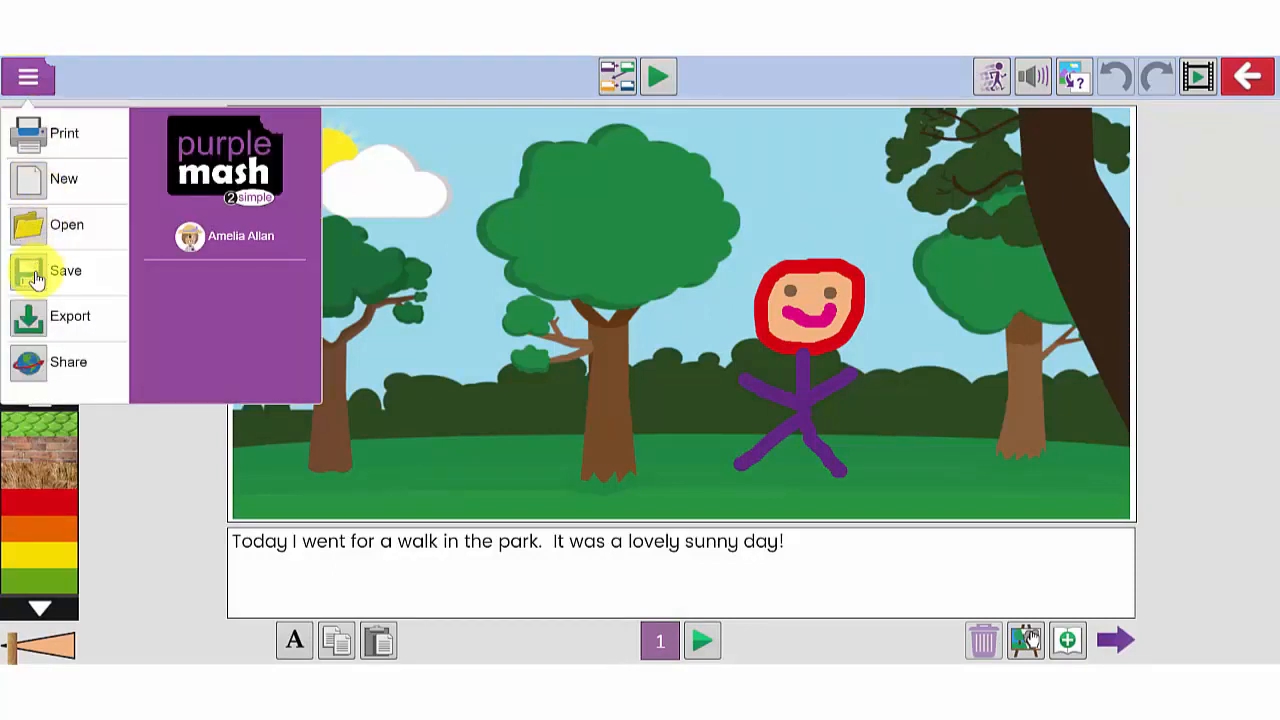
{"action": "left_click", "coordinate": [29, 362]}
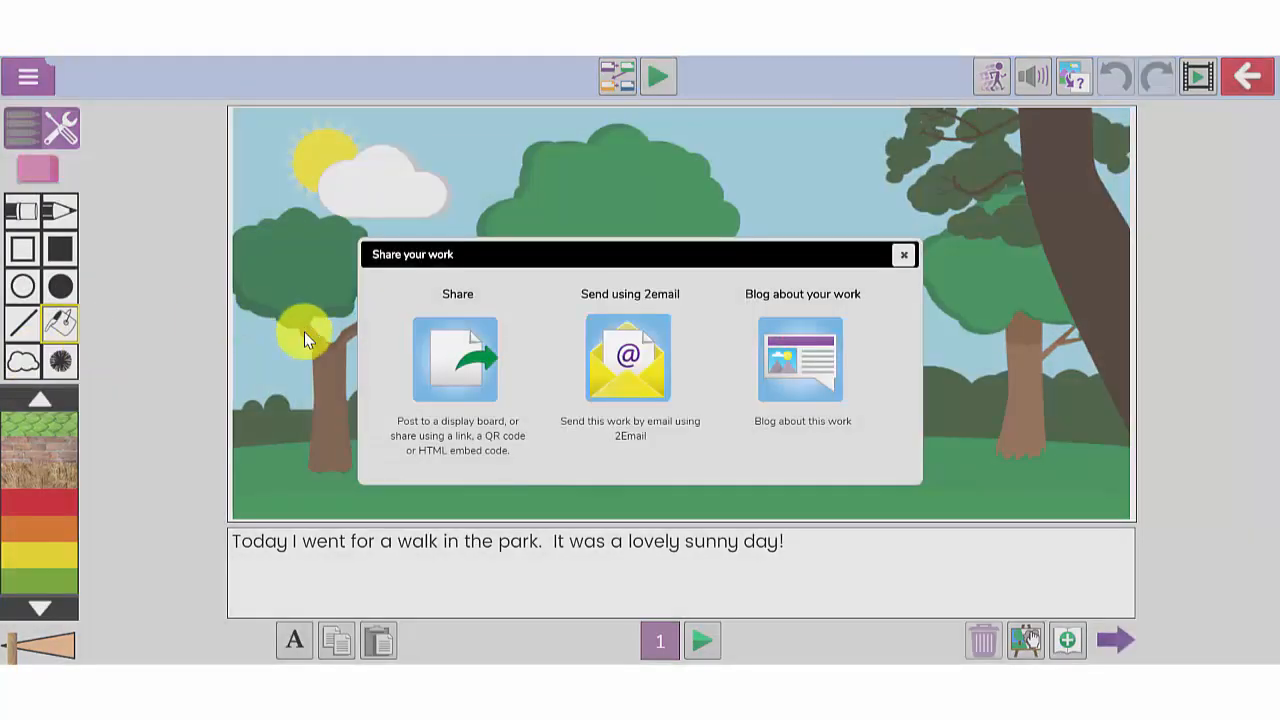
{"action": "left_click", "coordinate": [443, 352]}
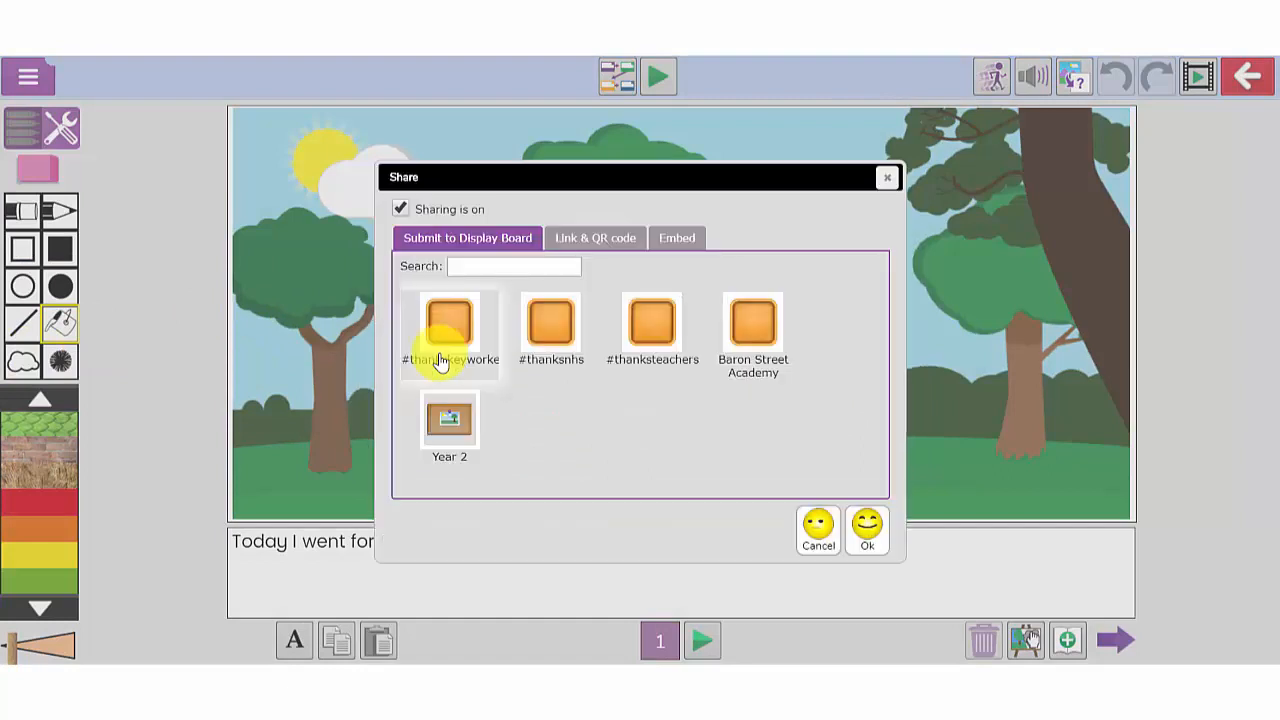
{"action": "left_click", "coordinate": [451, 415]}
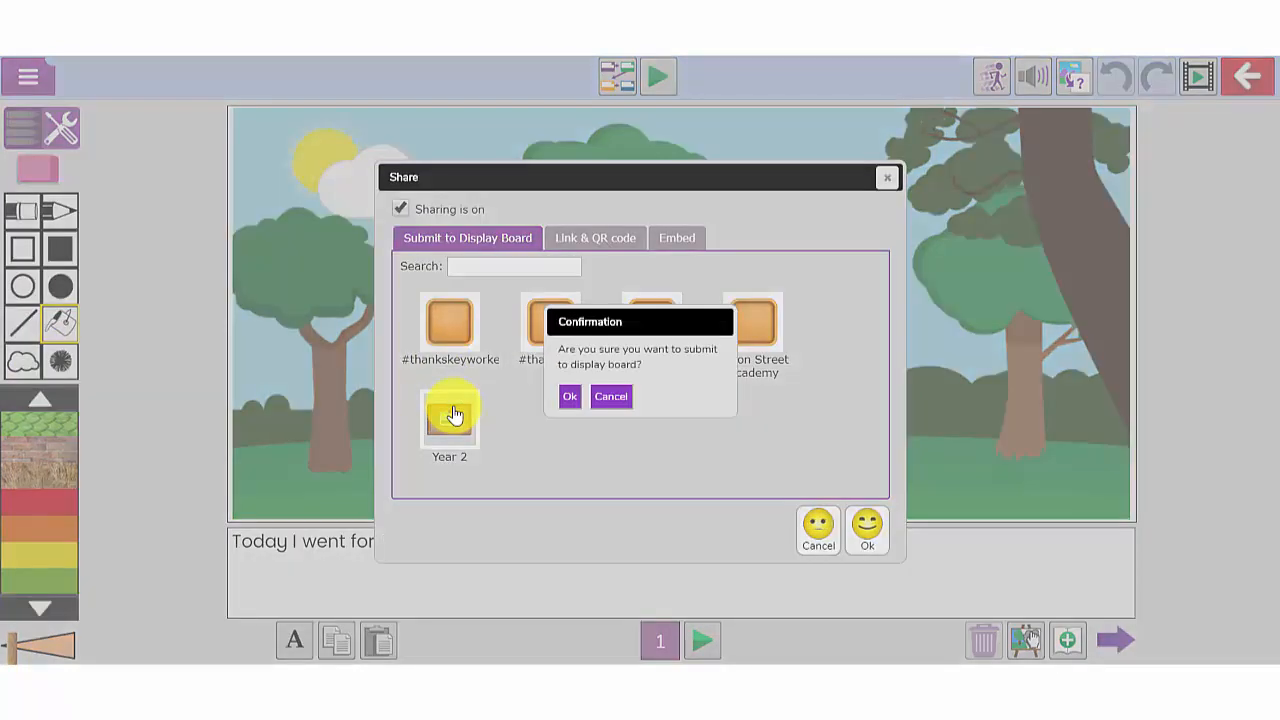
{"action": "left_click", "coordinate": [569, 398]}
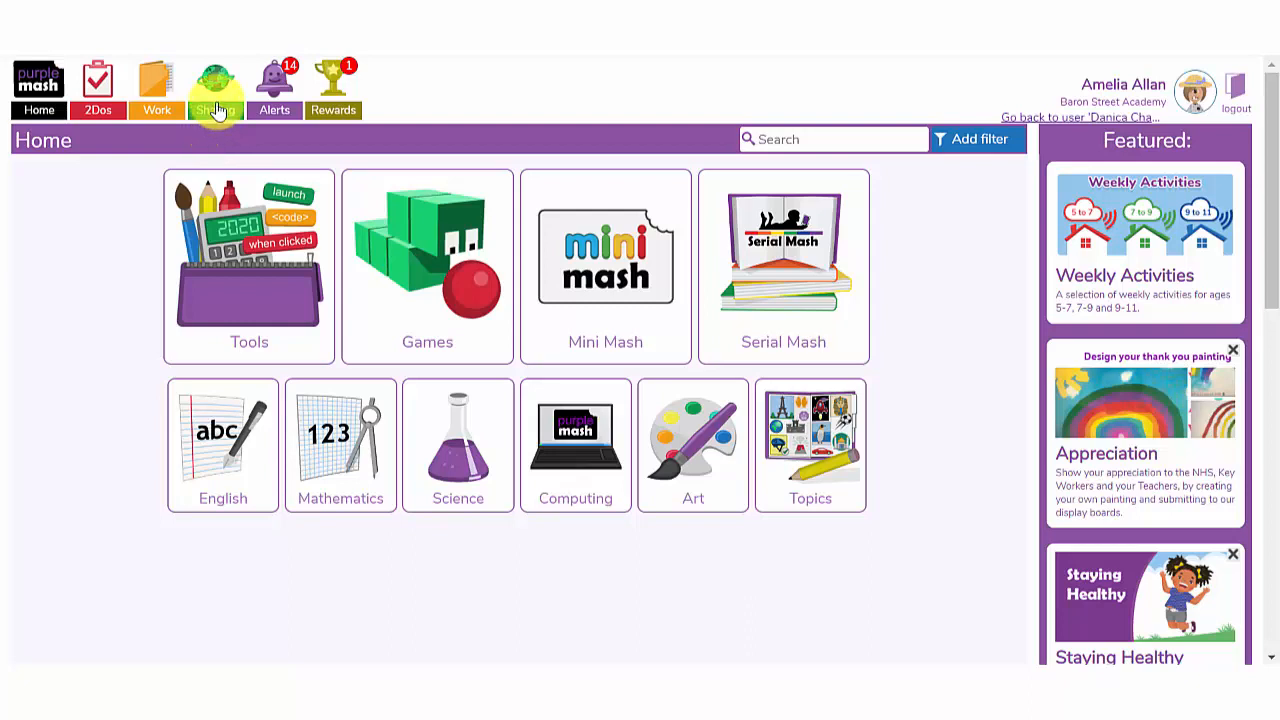
- Open the Year 2 display board and view the "My Diary" work and the park story posted there
{"action": "left_click", "coordinate": [211, 89]}
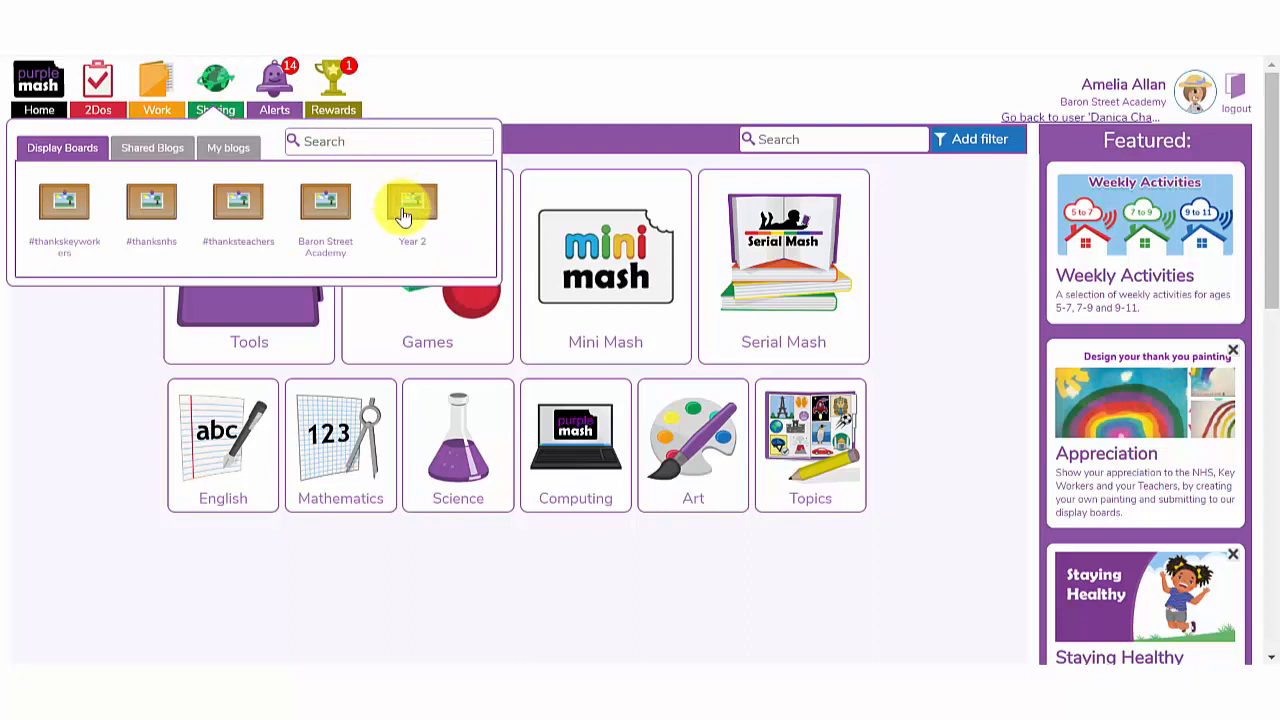
{"action": "left_click", "coordinate": [405, 212]}
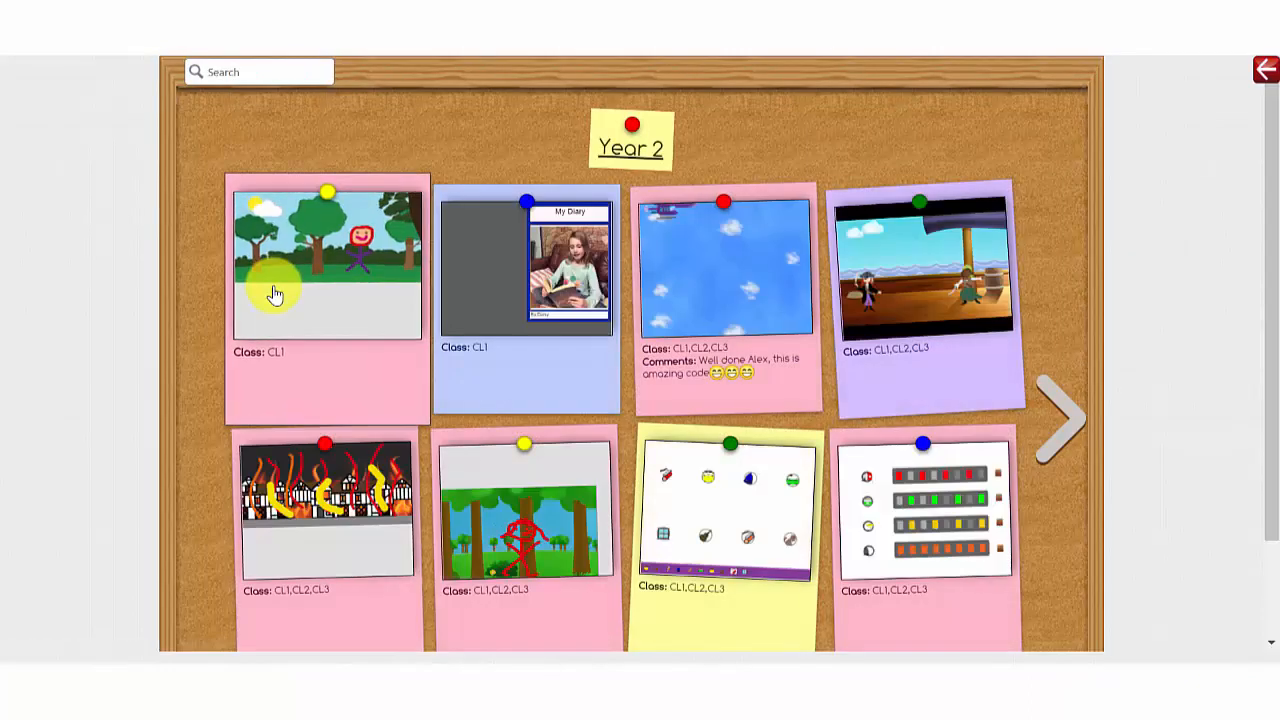
{"action": "left_click", "coordinate": [512, 290]}
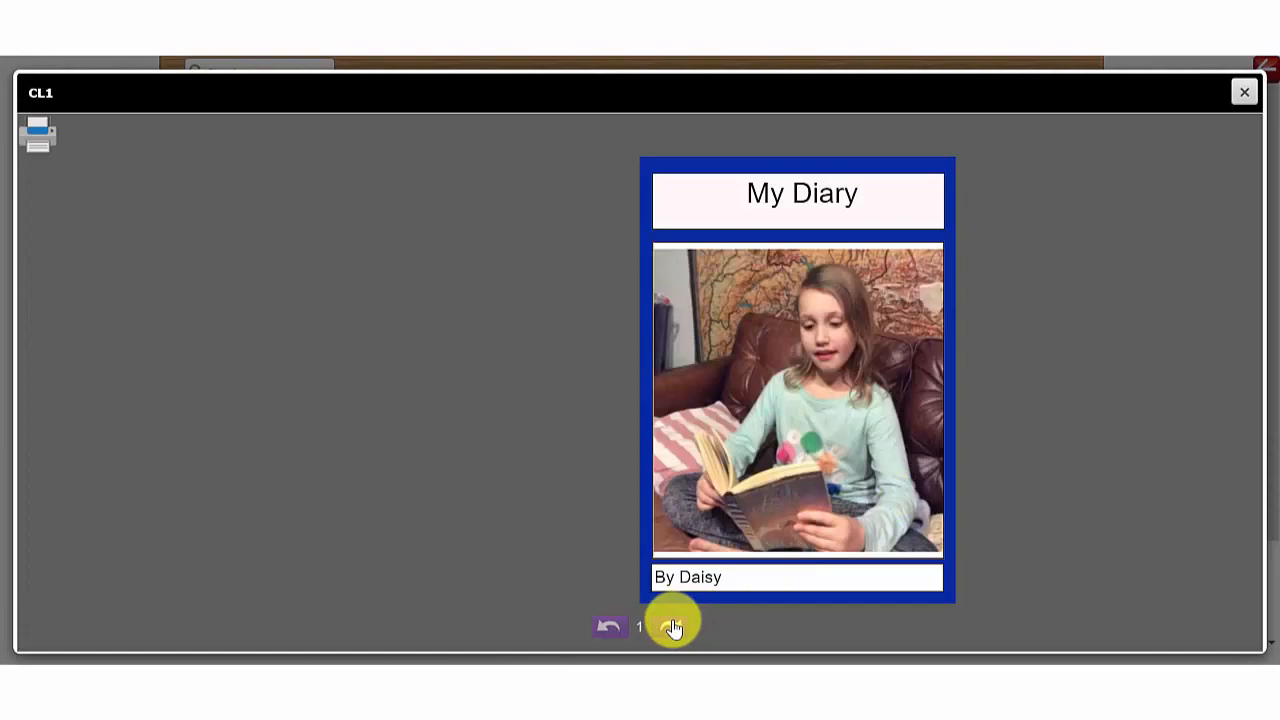
{"action": "left_click", "coordinate": [673, 627]}
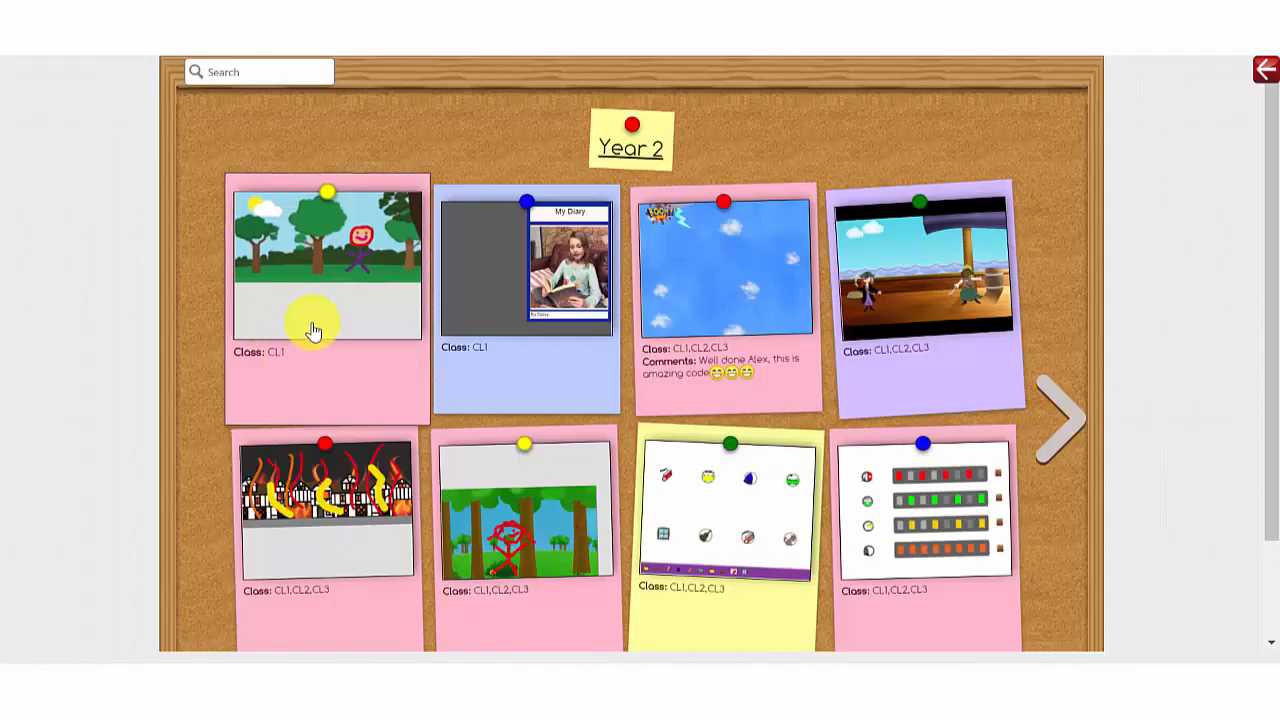
{"action": "left_click", "coordinate": [313, 331]}
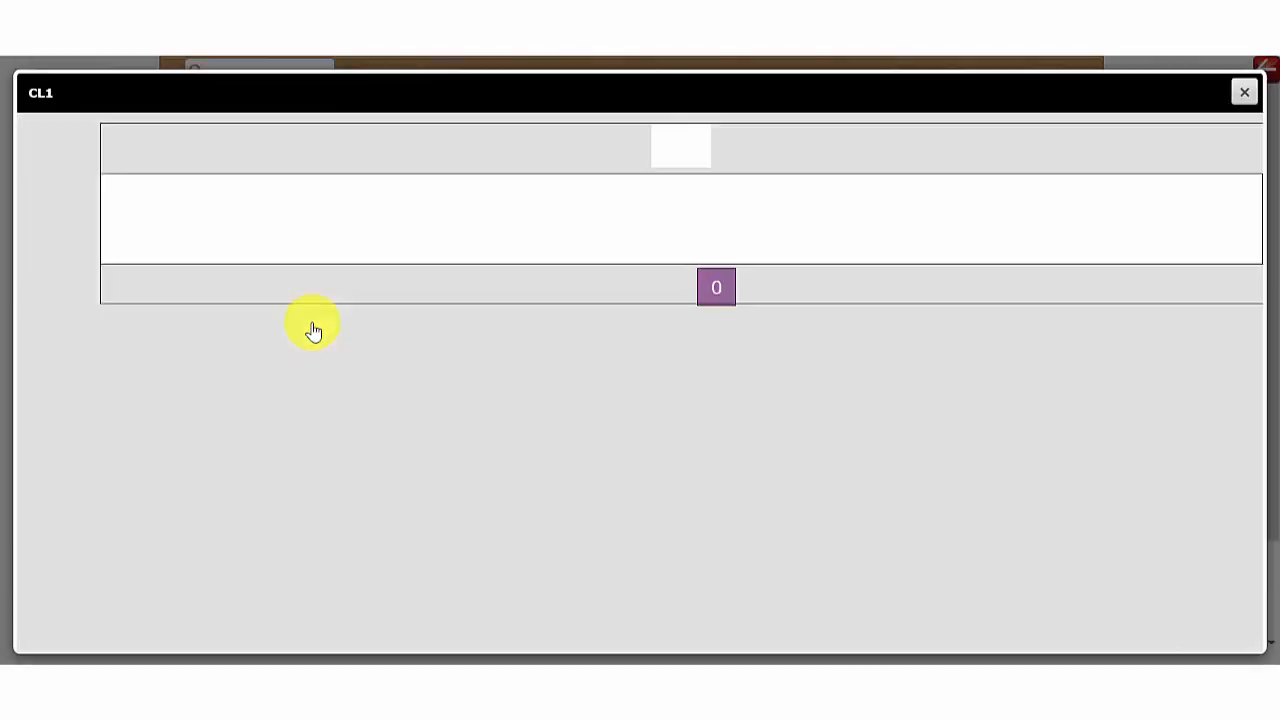
{"action": "left_click", "coordinate": [662, 130]}
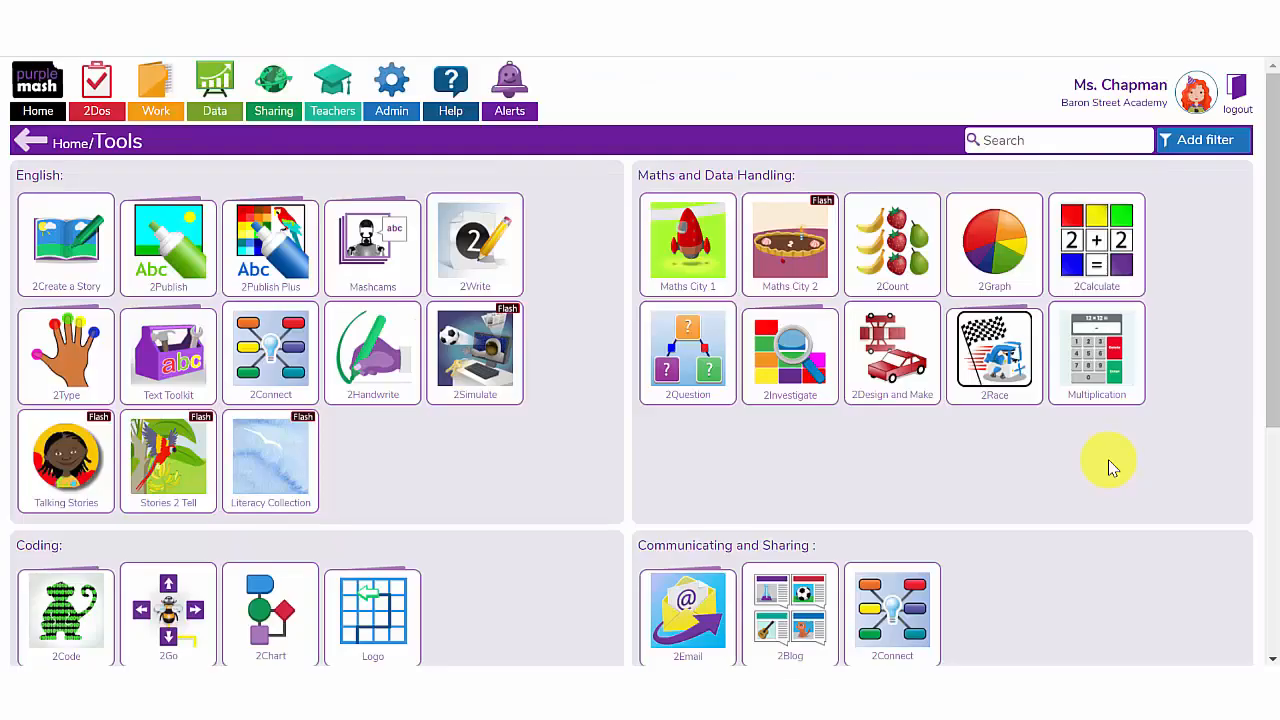
- Create a 2Blog blog named "Sport's Blog", described as "My Blog all about my favourite Sporting events.", with a football icon and a space cover
{"action": "scroll", "coordinate": [1110, 470], "scroll_direction": "down", "scroll_amount": 2}
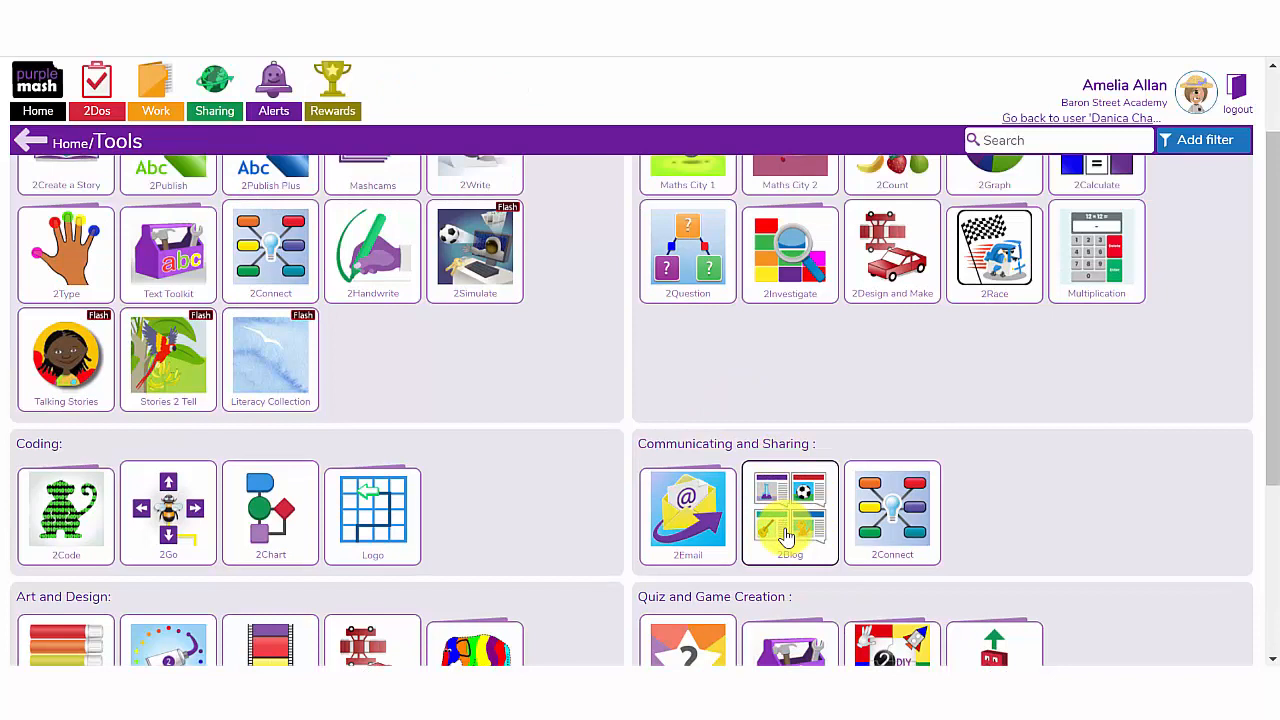
{"action": "left_click", "coordinate": [787, 537]}
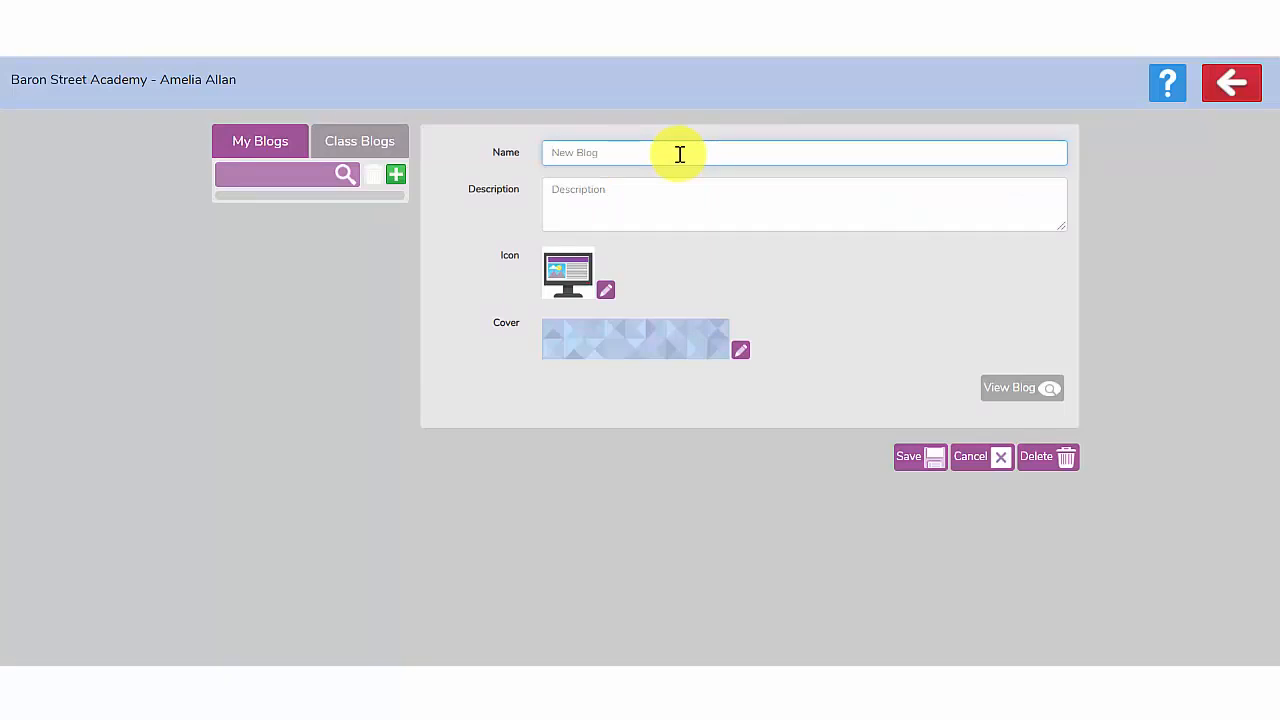
{"action": "type", "text": "Sport's Blog"}
{"action": "left_click", "coordinate": [645, 202]}
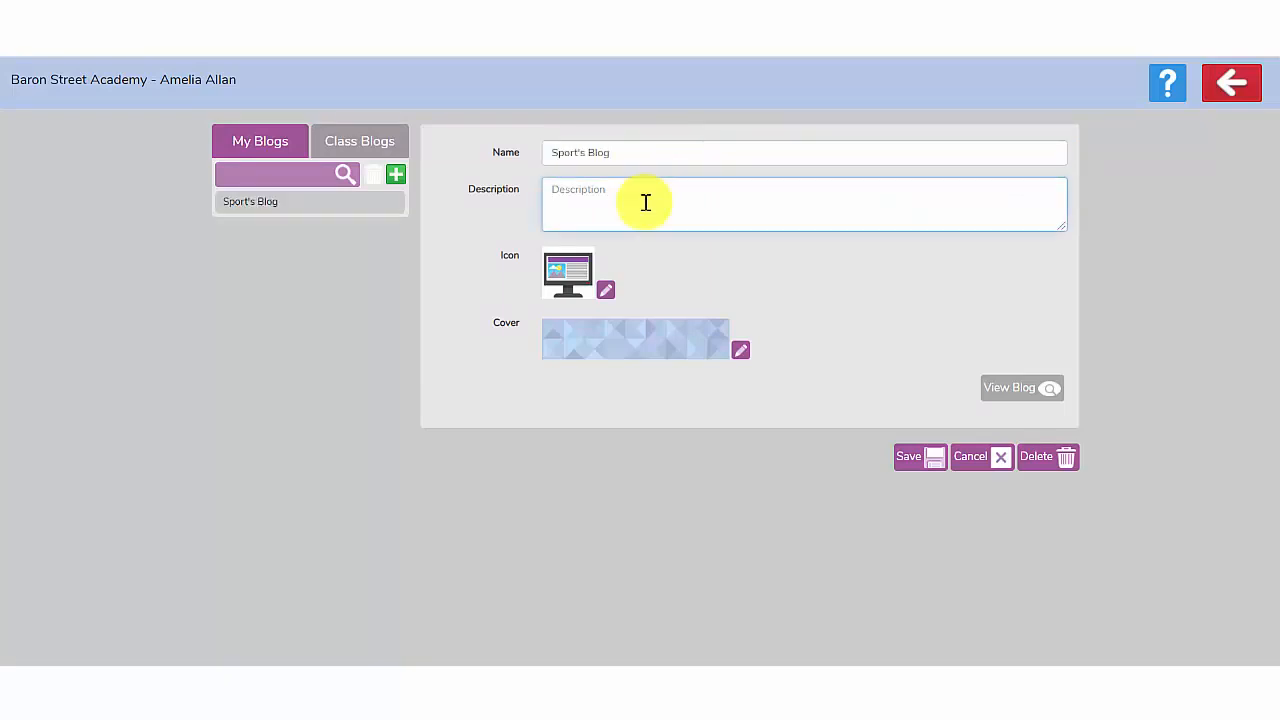
{"action": "type", "text": "My Blog all about my favourite Sporting events."}
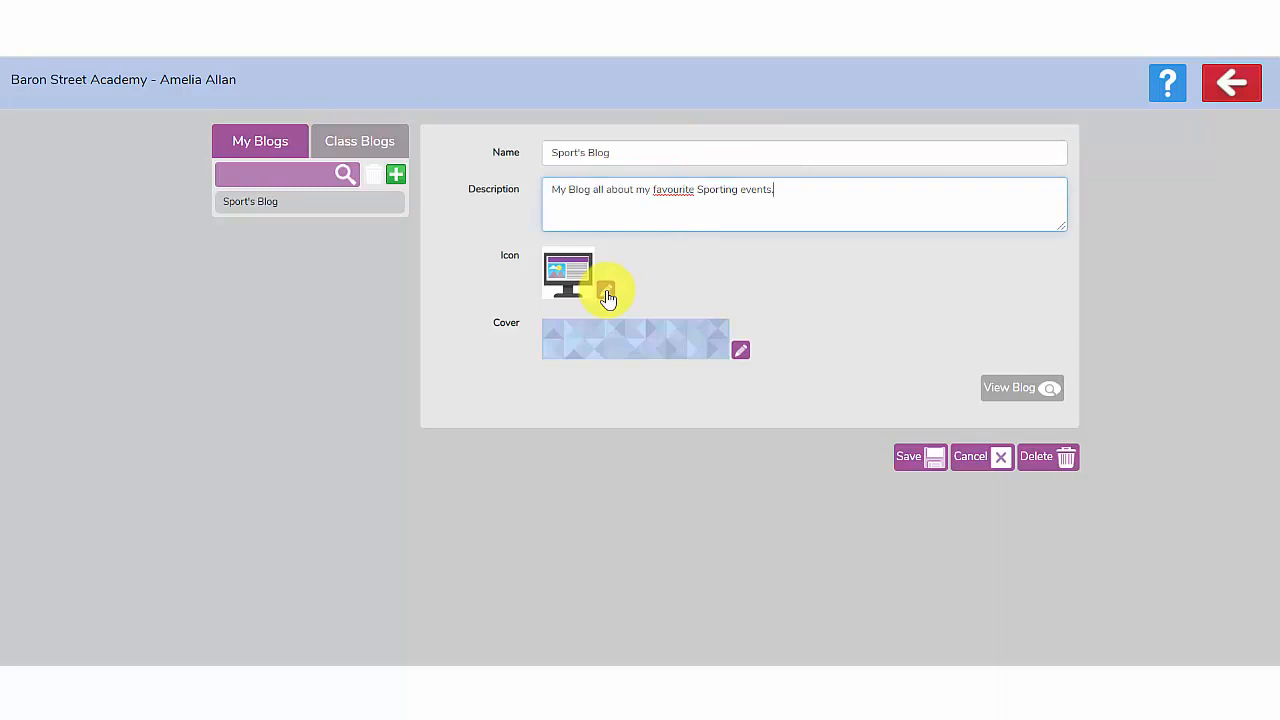
{"action": "left_click", "coordinate": [607, 294]}
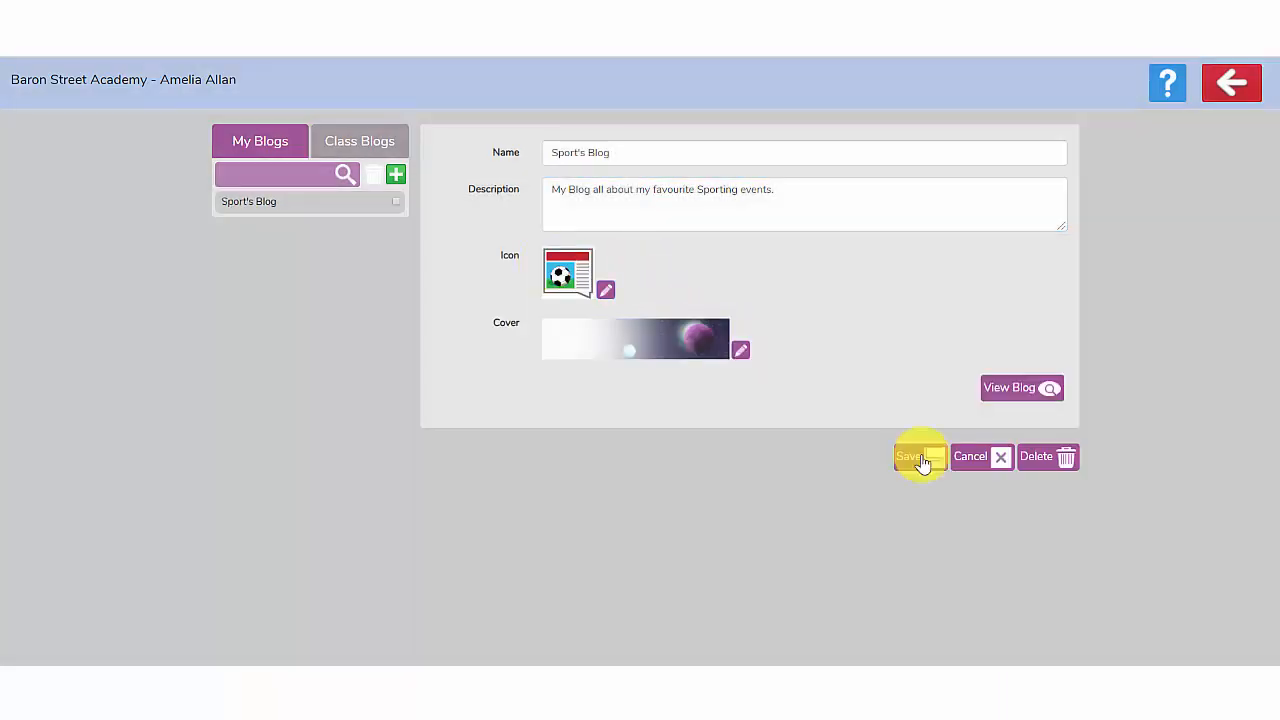
- Write a "My football team" post in Sport's Blog with an Arsenal summary and red content text, and embed "Marvin the minibeast" from My Work
{"action": "left_click", "coordinate": [1011, 390]}
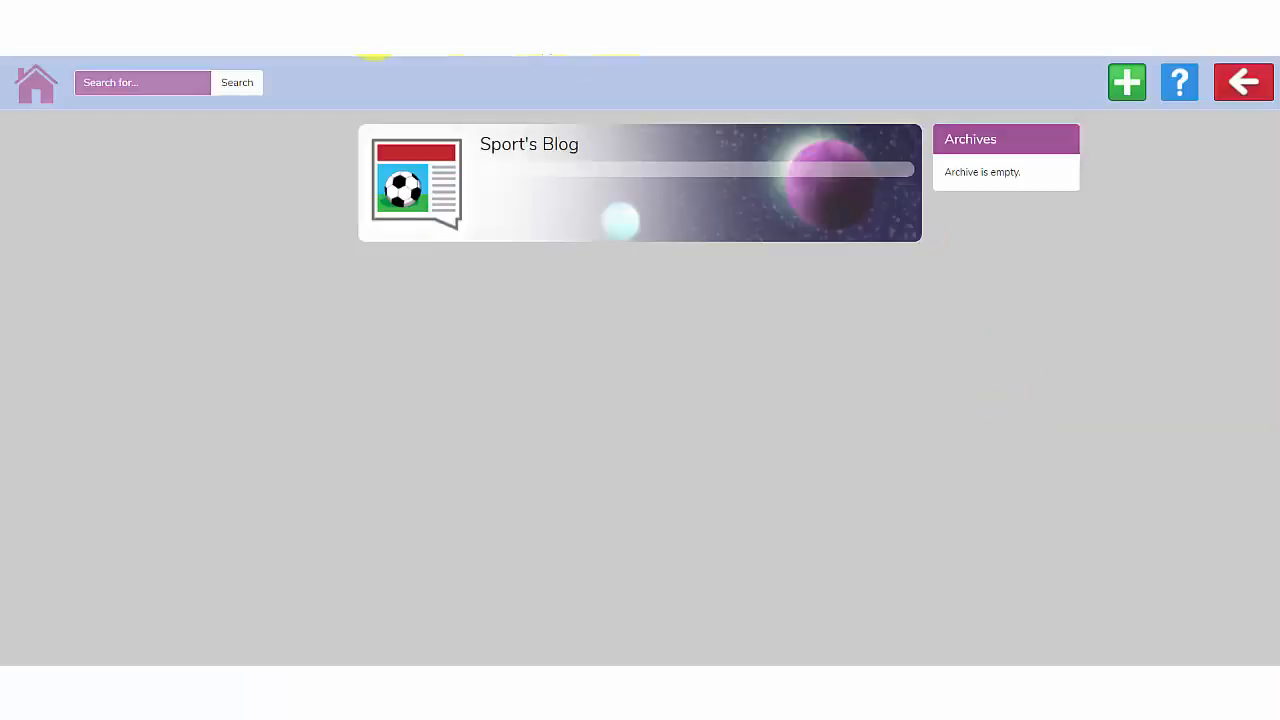
{"action": "left_click", "coordinate": [1128, 83]}
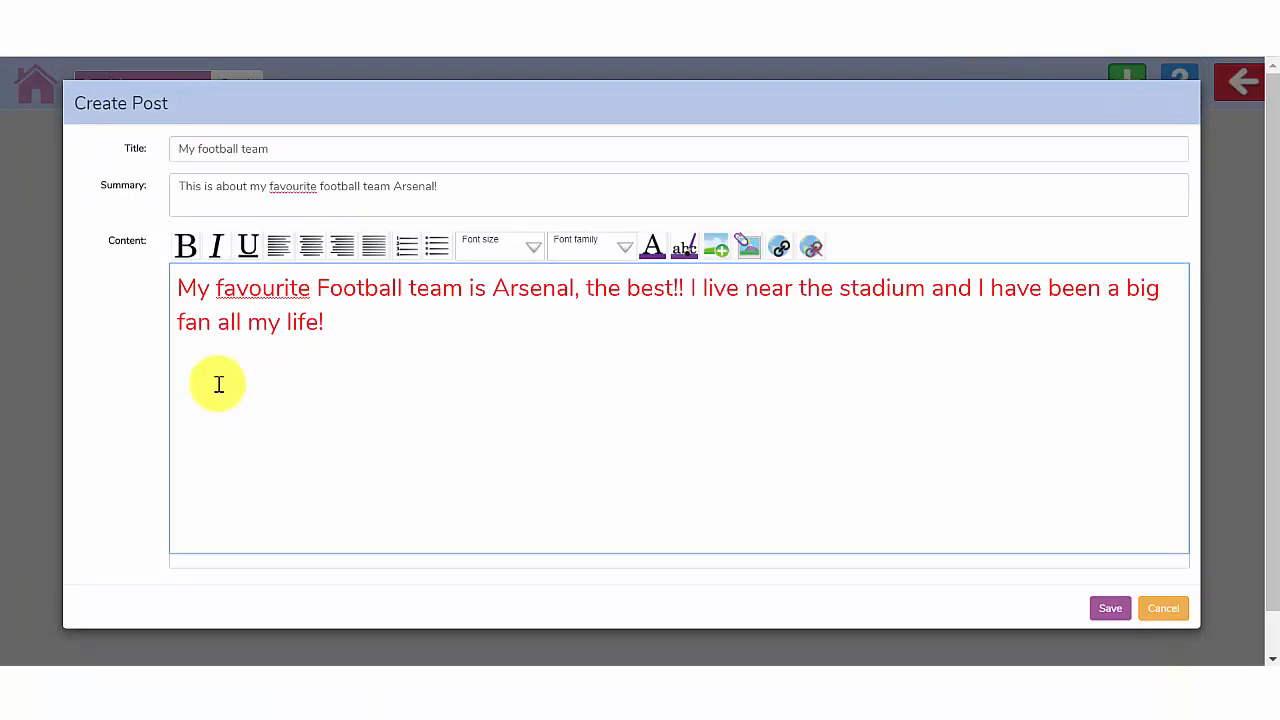
{"action": "left_click", "coordinate": [757, 254]}
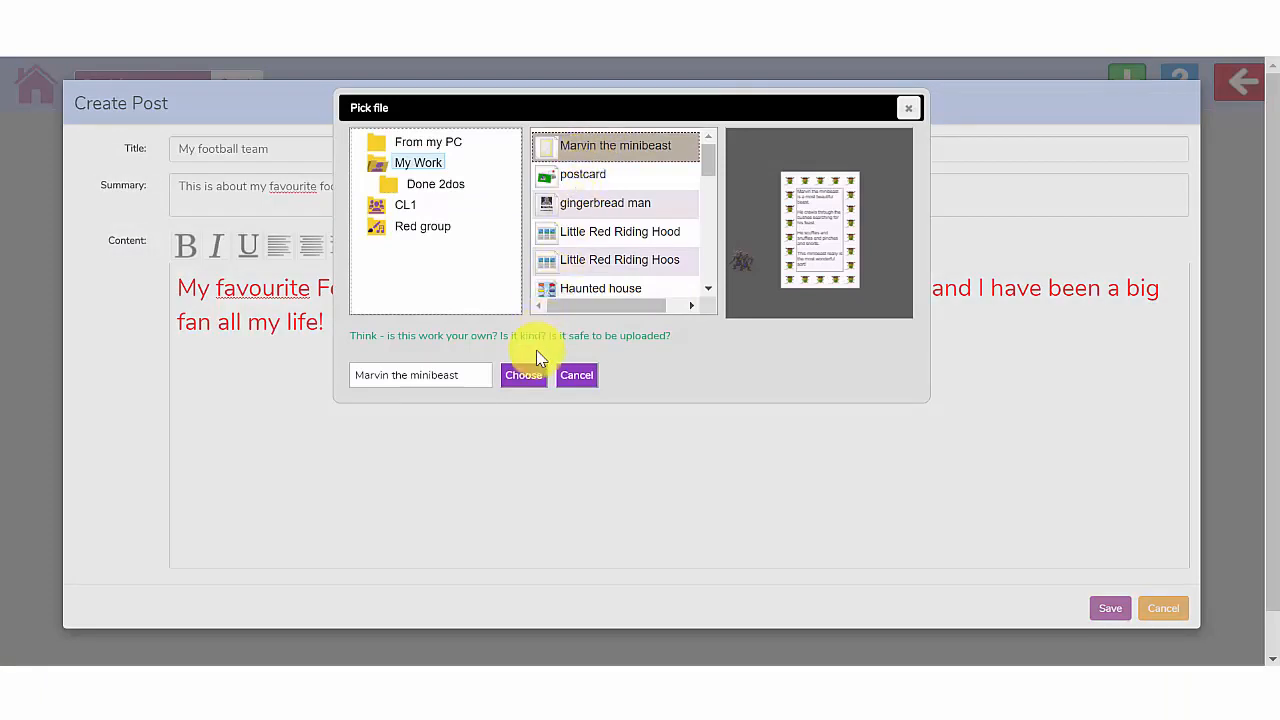
{"action": "left_click", "coordinate": [525, 374]}
- Insert football and footballer clipart into the "My football team" post and save it
{"action": "left_click", "coordinate": [716, 249]}
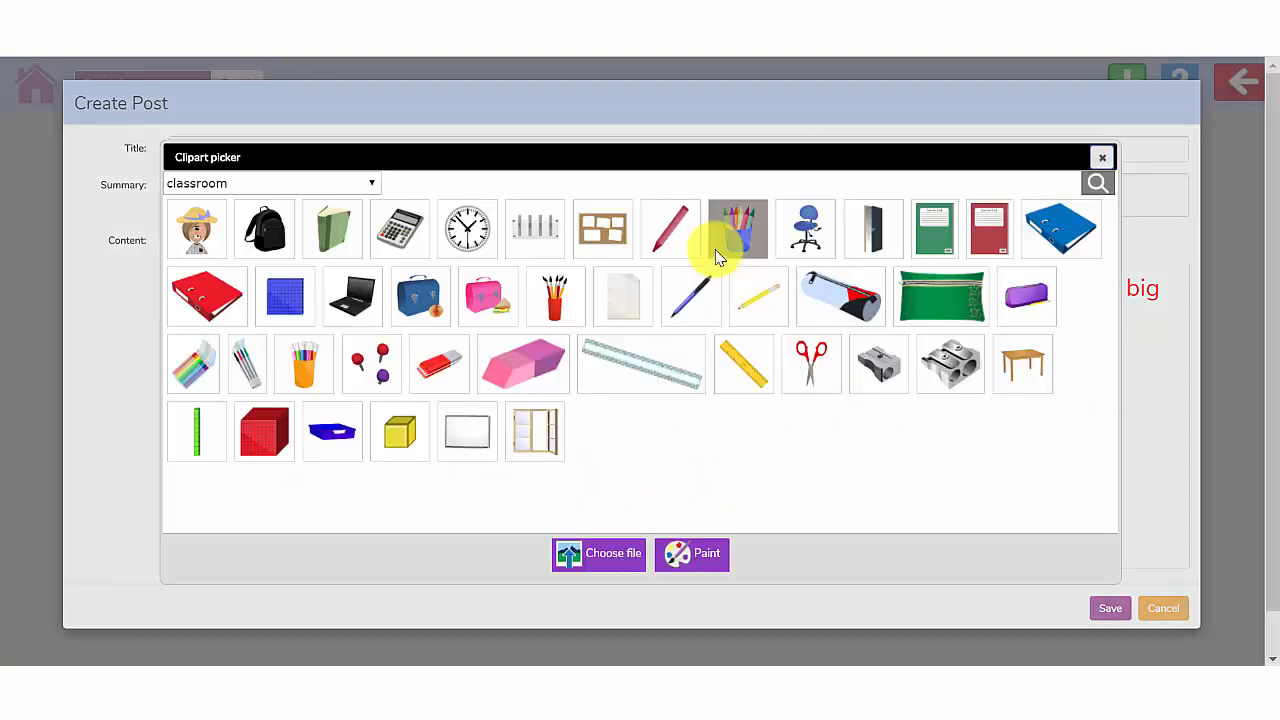
{"action": "left_click", "coordinate": [1103, 184]}
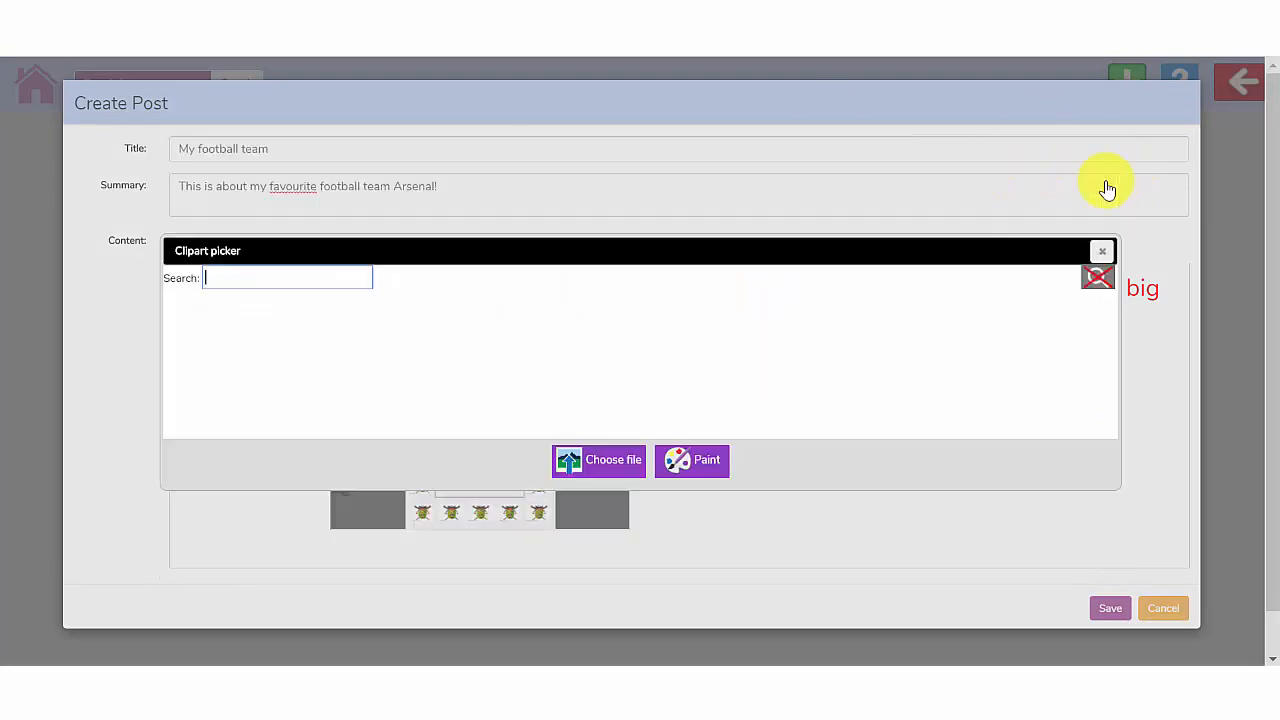
{"action": "left_click", "coordinate": [1102, 251]}
{"action": "left_click", "coordinate": [716, 249]}
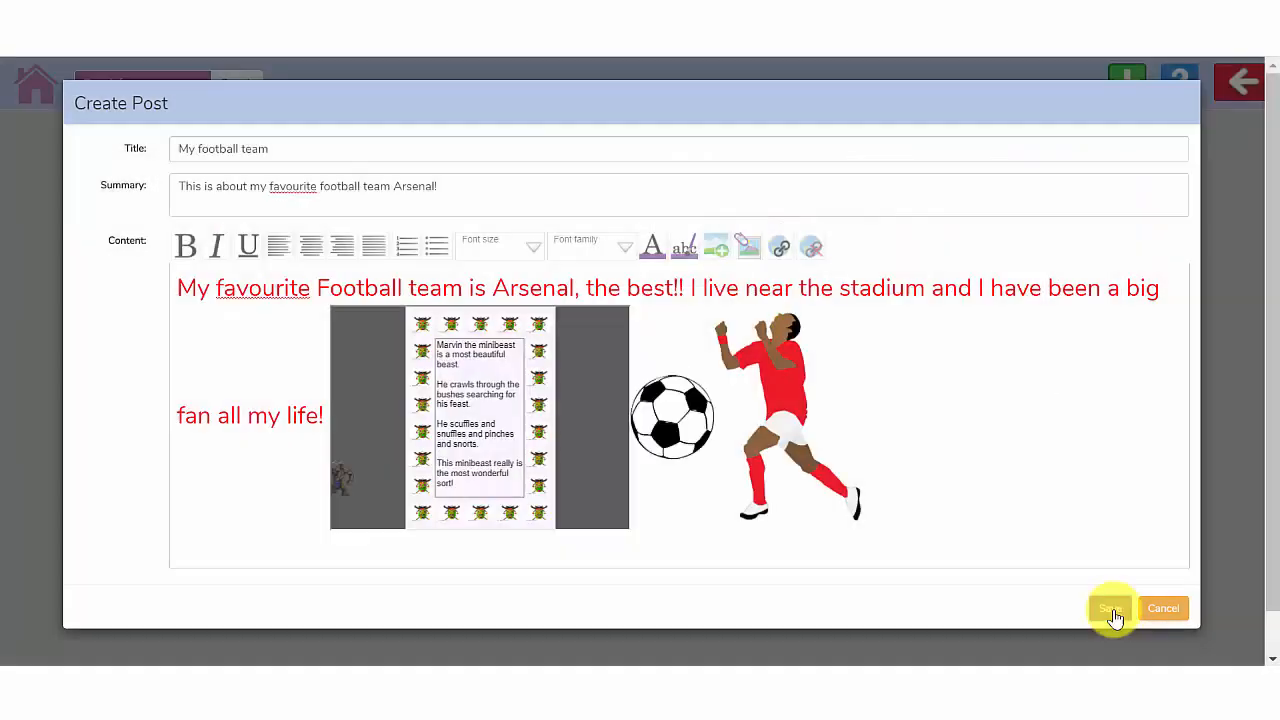
{"action": "left_click", "coordinate": [1112, 610]}
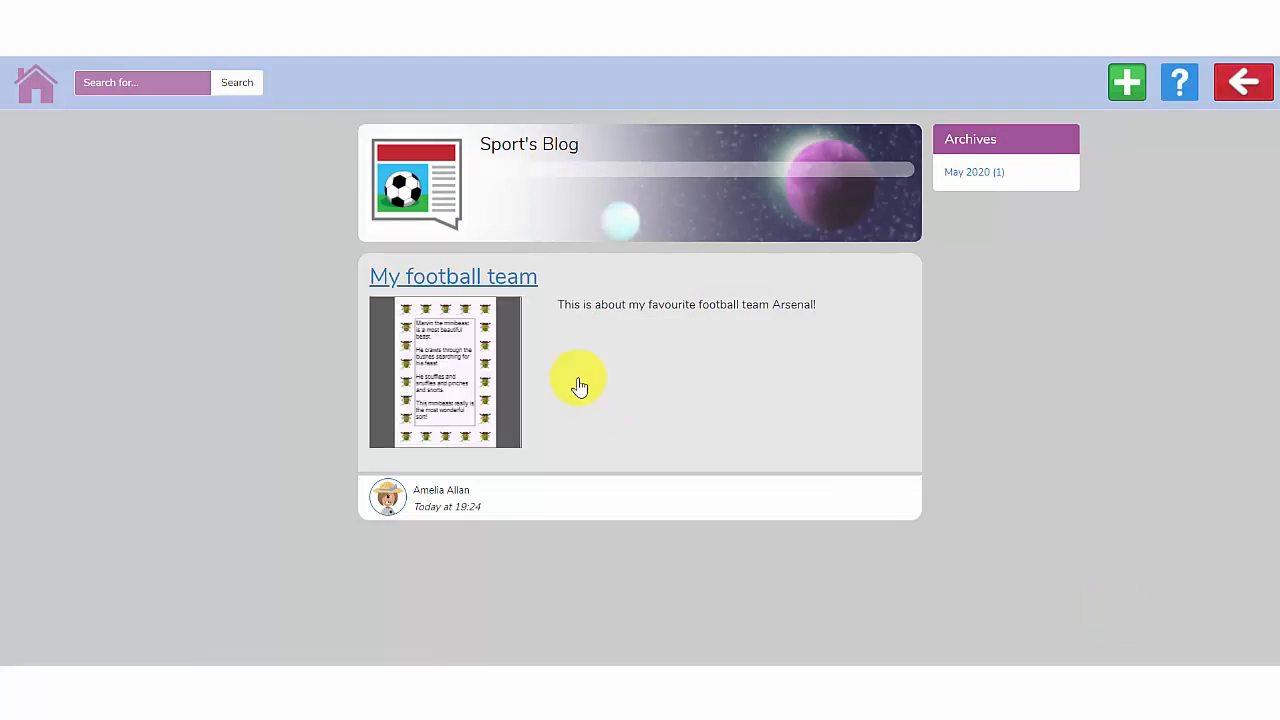
- Open the "My football team" post, and review the Sport's Blog settings and see, comment and post permissions from the teacher account
{"action": "left_click", "coordinate": [502, 286]}
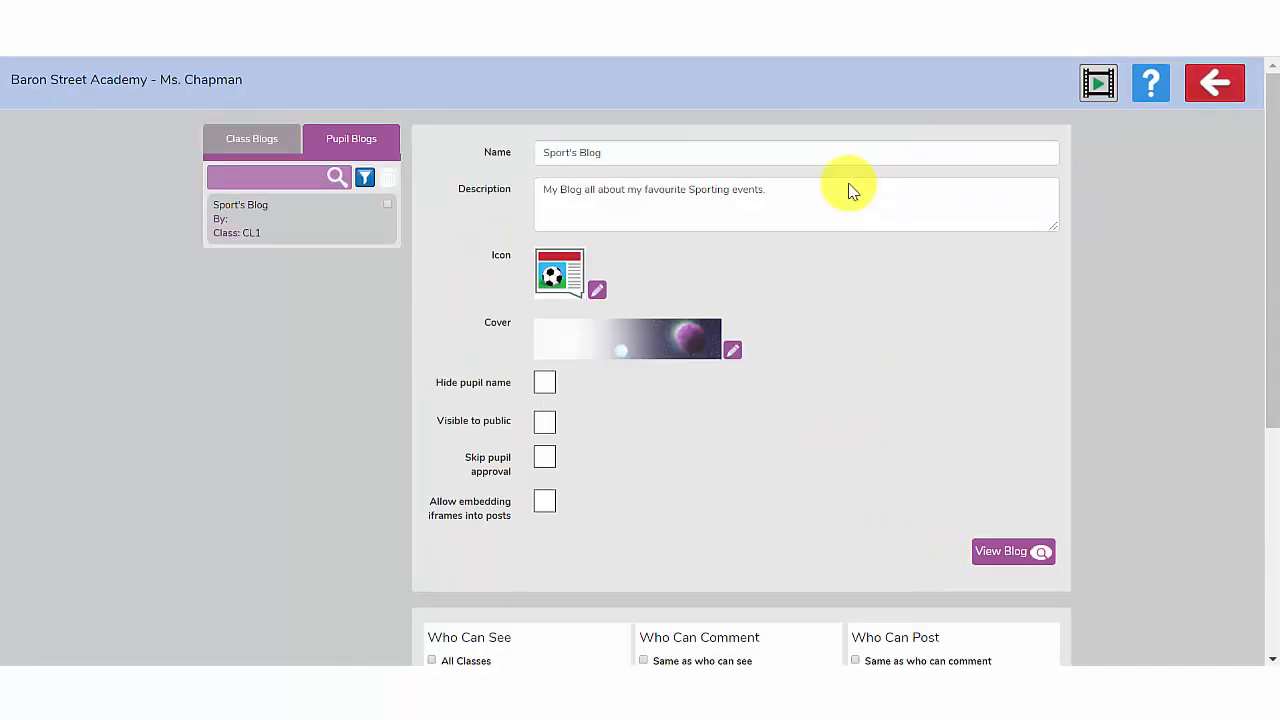
{"action": "scroll", "coordinate": [848, 190], "scroll_direction": "down", "scroll_amount": 3}
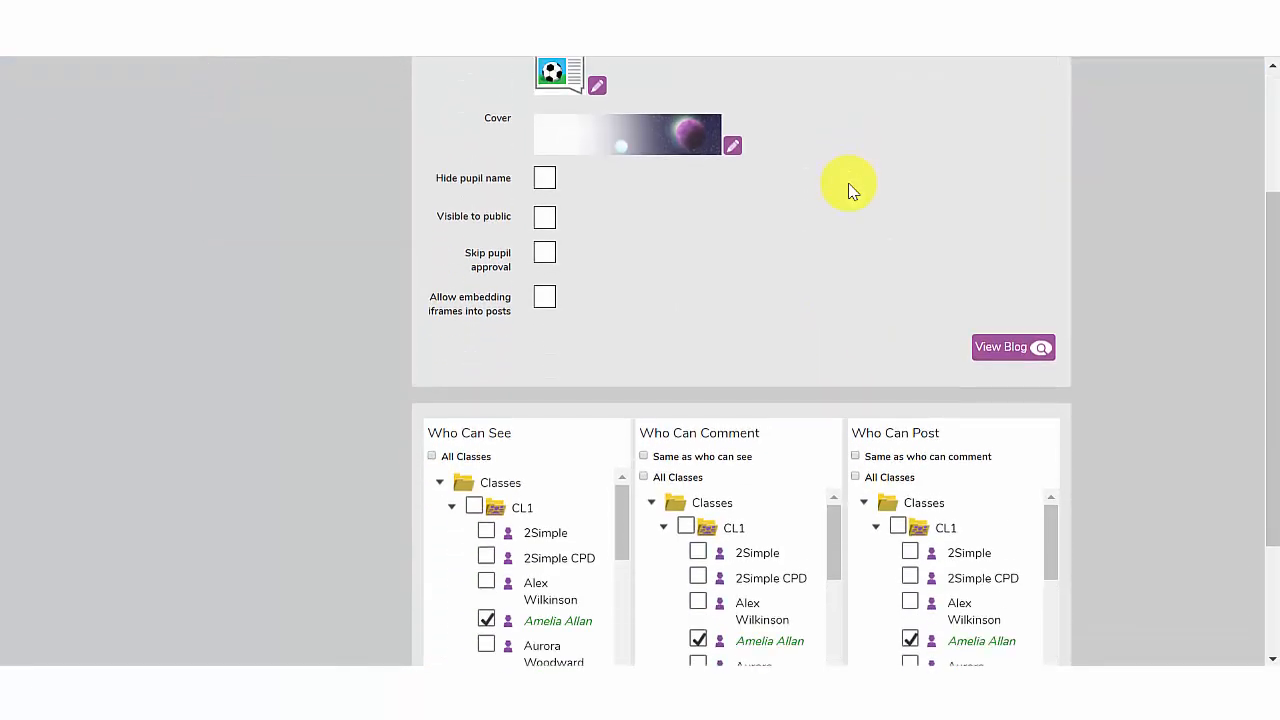
{"action": "scroll", "coordinate": [849, 185], "scroll_direction": "down", "scroll_amount": 1}
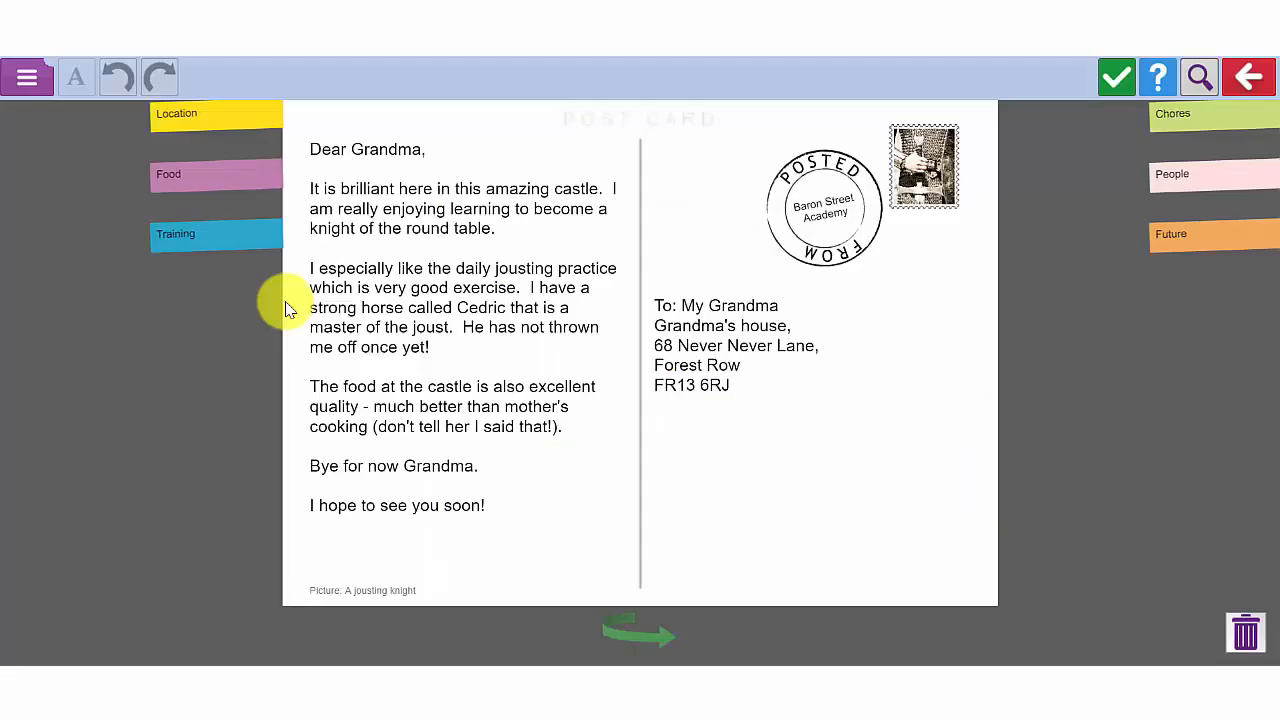
- Blog the postcard to Sport's Blog as "Knight school postcard" with the summary "I have been studying at Knight school" and a sentence about posting it today
{"action": "left_click", "coordinate": [38, 80]}
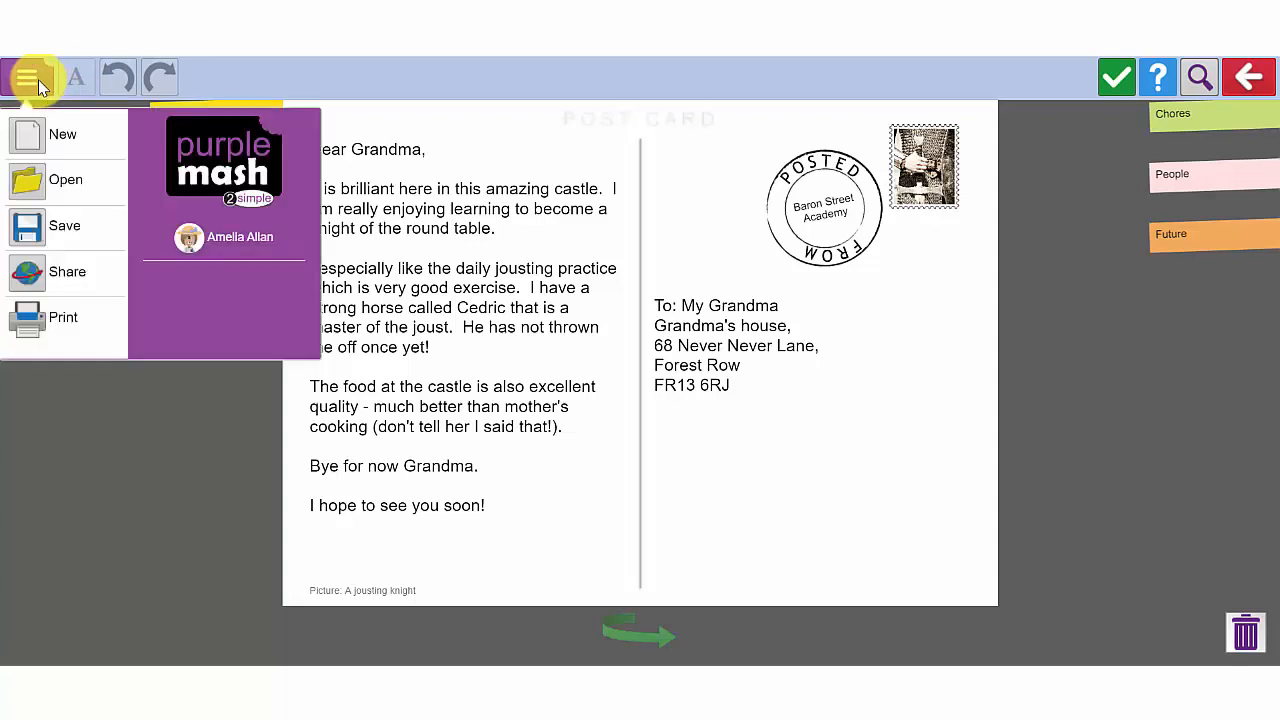
{"action": "left_click", "coordinate": [42, 271]}
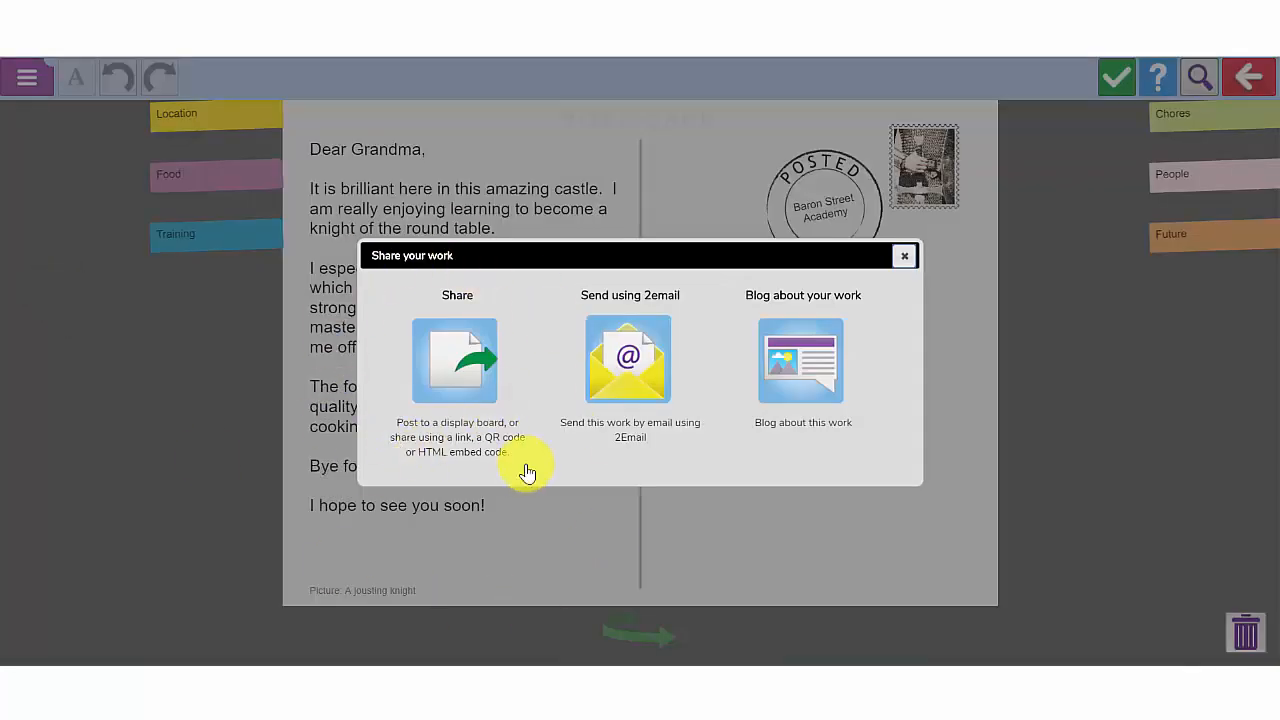
{"action": "left_click", "coordinate": [810, 388]}
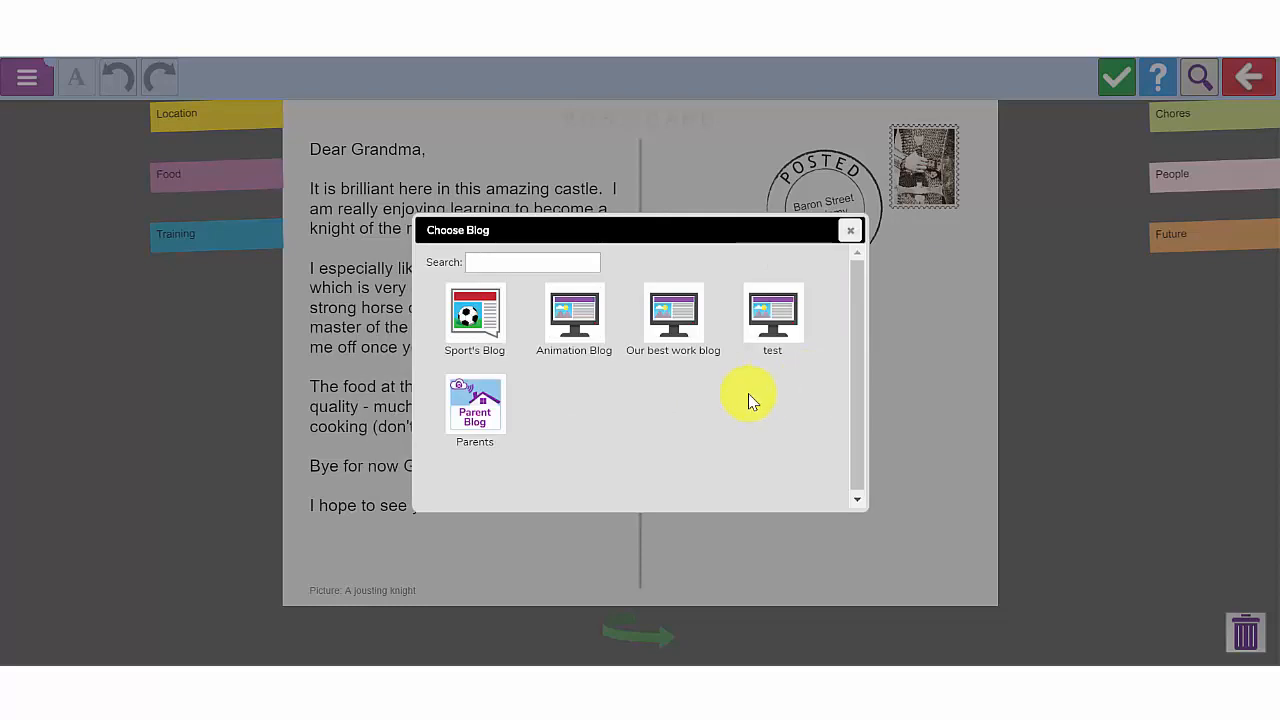
{"action": "left_click", "coordinate": [456, 318]}
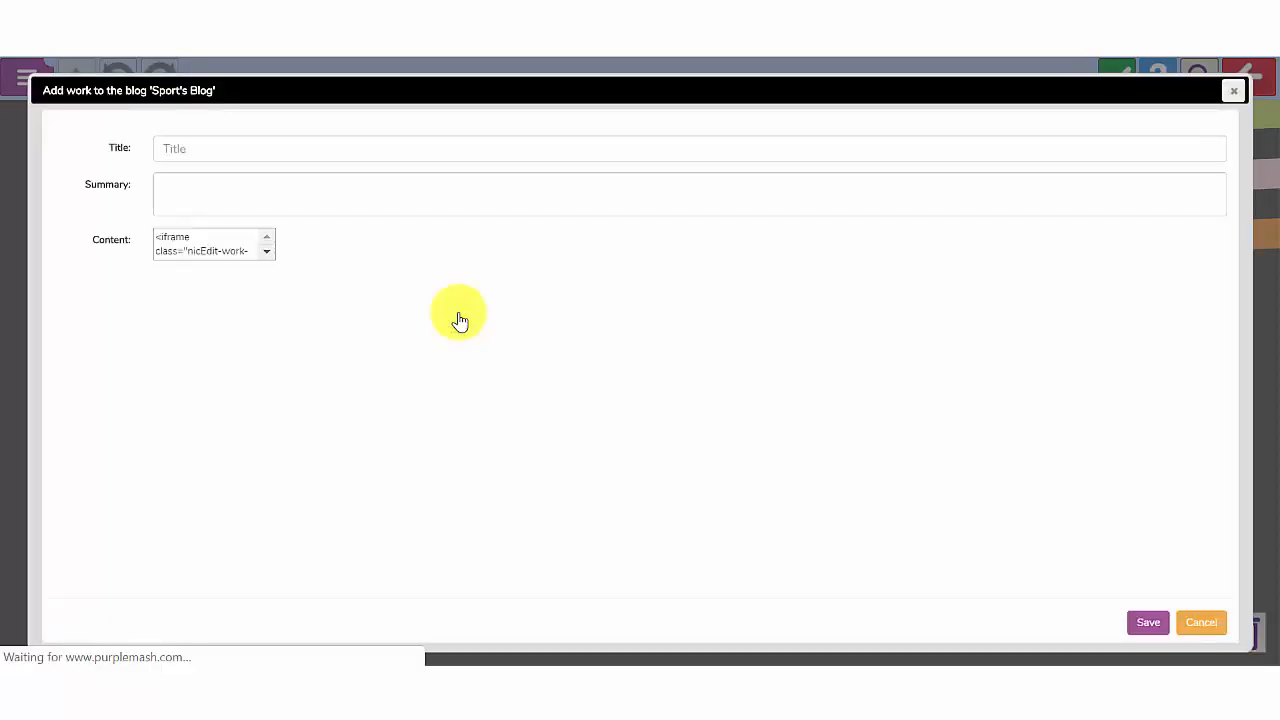
{"action": "left_click", "coordinate": [341, 150]}
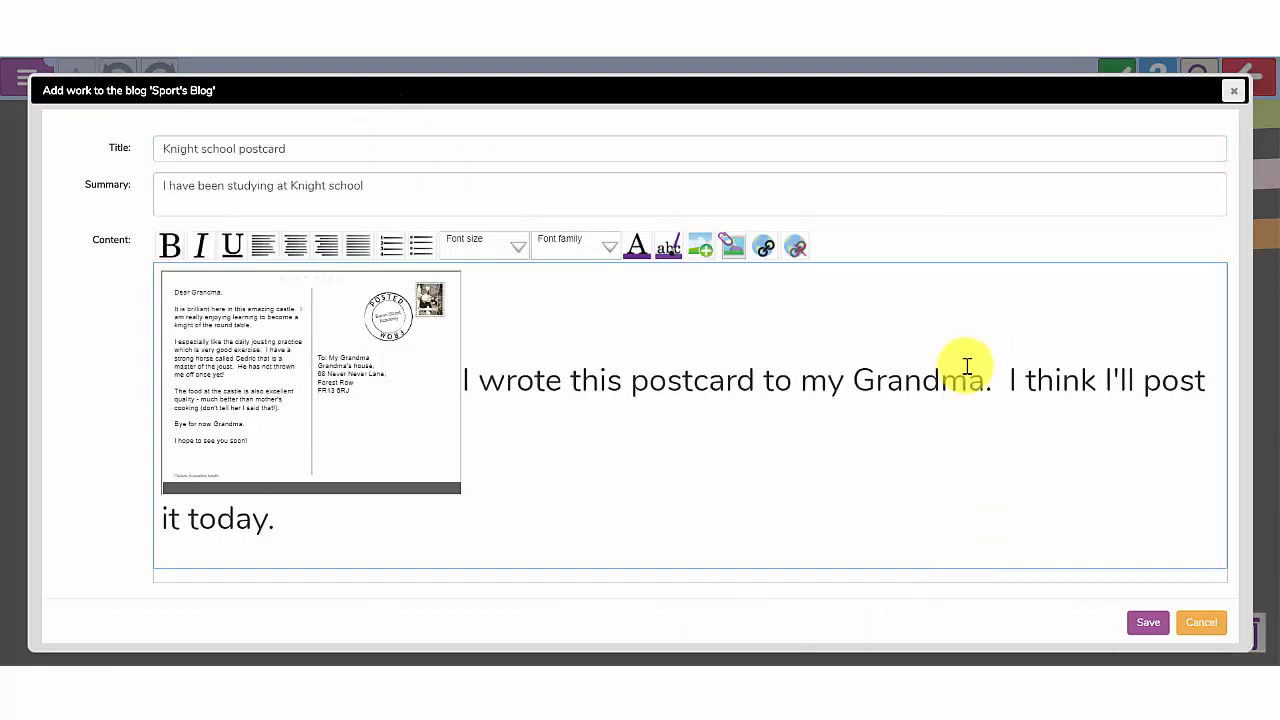
{"action": "left_click", "coordinate": [1144, 630]}
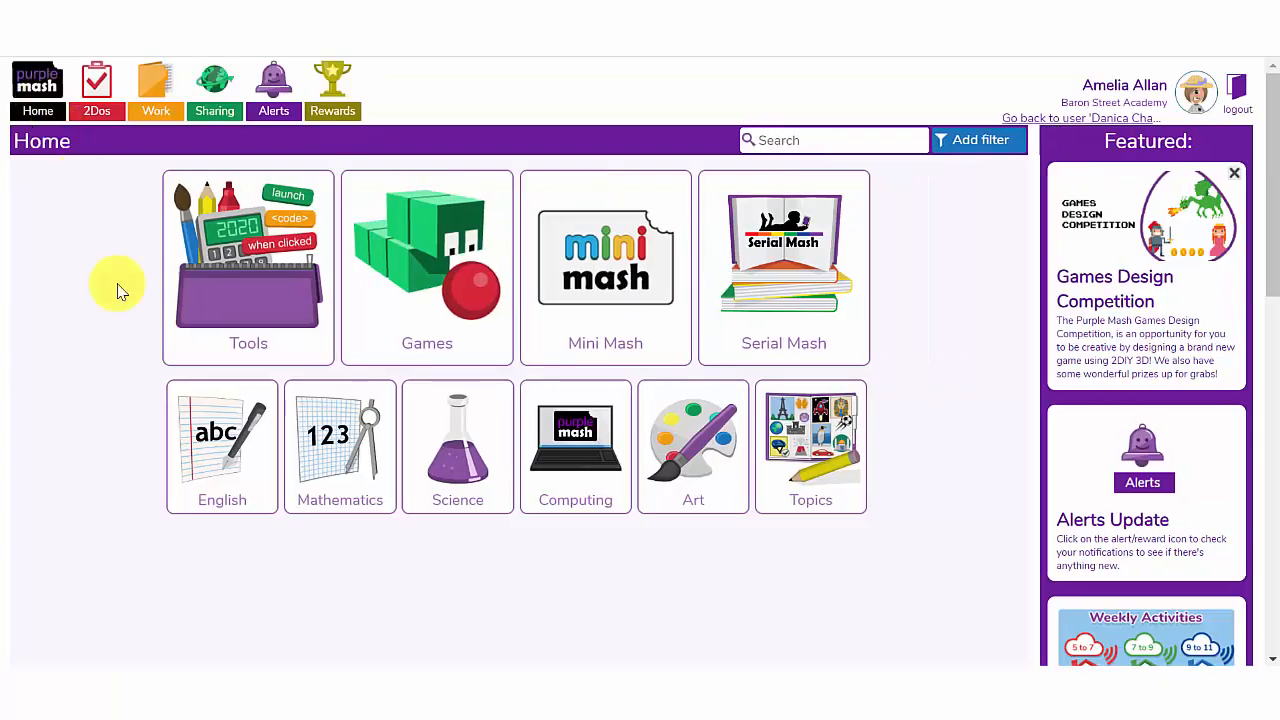
- Browse the English area's SPAG, writing genres and themes, printable resources, apps and premium sections
{"action": "left_click", "coordinate": [230, 453]}
{"action": "scroll", "coordinate": [1000, 412], "scroll_direction": "down", "scroll_amount": 3}
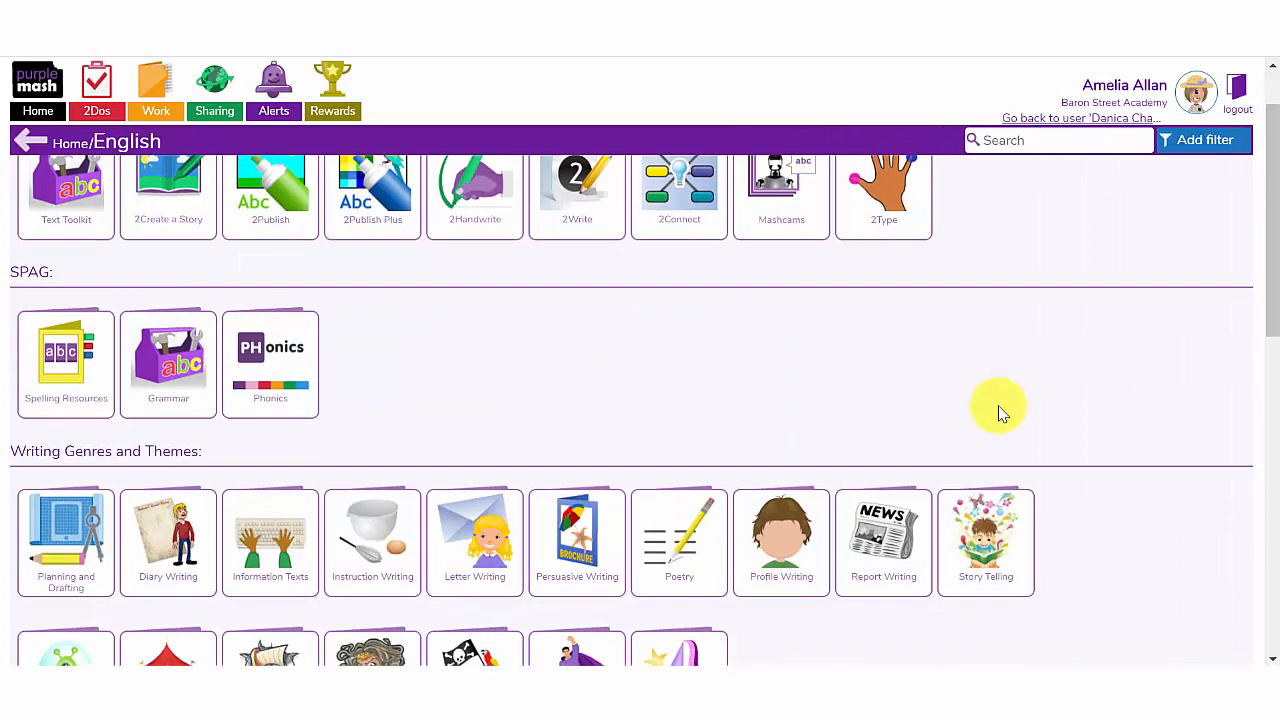
{"action": "scroll", "coordinate": [1004, 386], "scroll_direction": "down", "scroll_amount": 2}
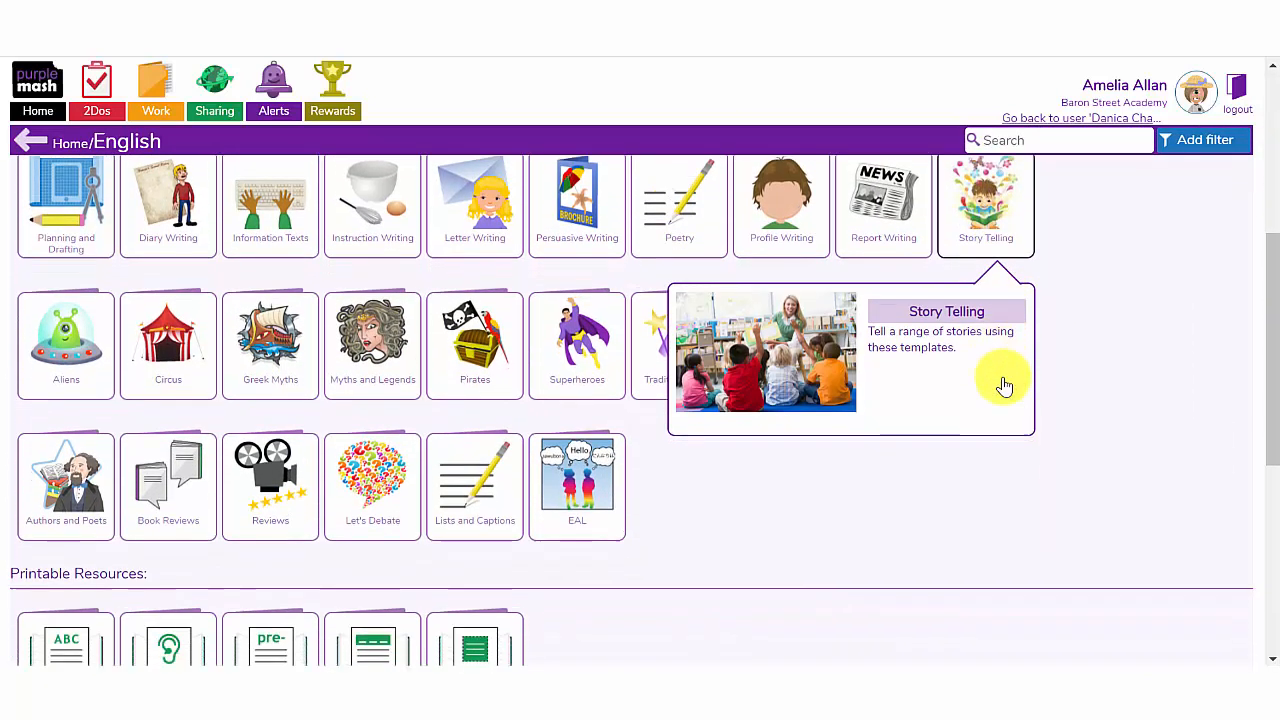
{"action": "scroll", "coordinate": [1004, 386], "scroll_direction": "up", "scroll_amount": 1}
{"action": "scroll", "coordinate": [1004, 386], "scroll_direction": "down", "scroll_amount": 2}
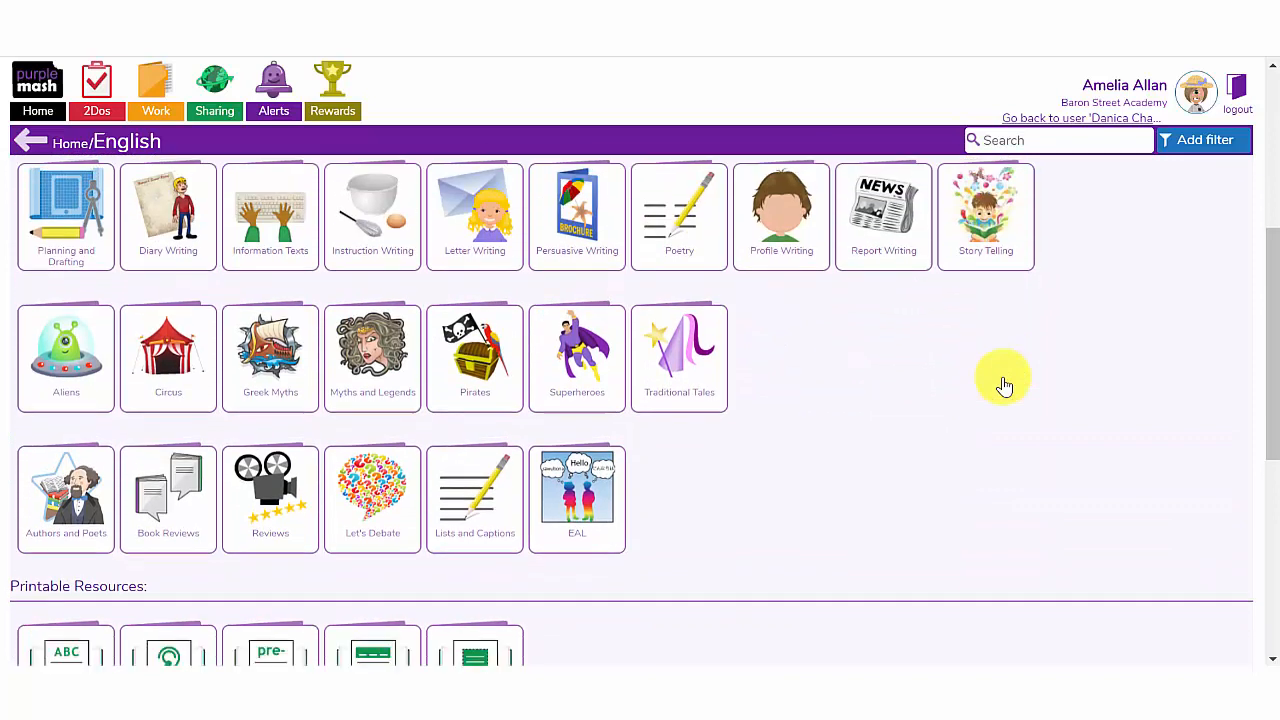
{"action": "scroll", "coordinate": [1004, 386], "scroll_direction": "down", "scroll_amount": 2}
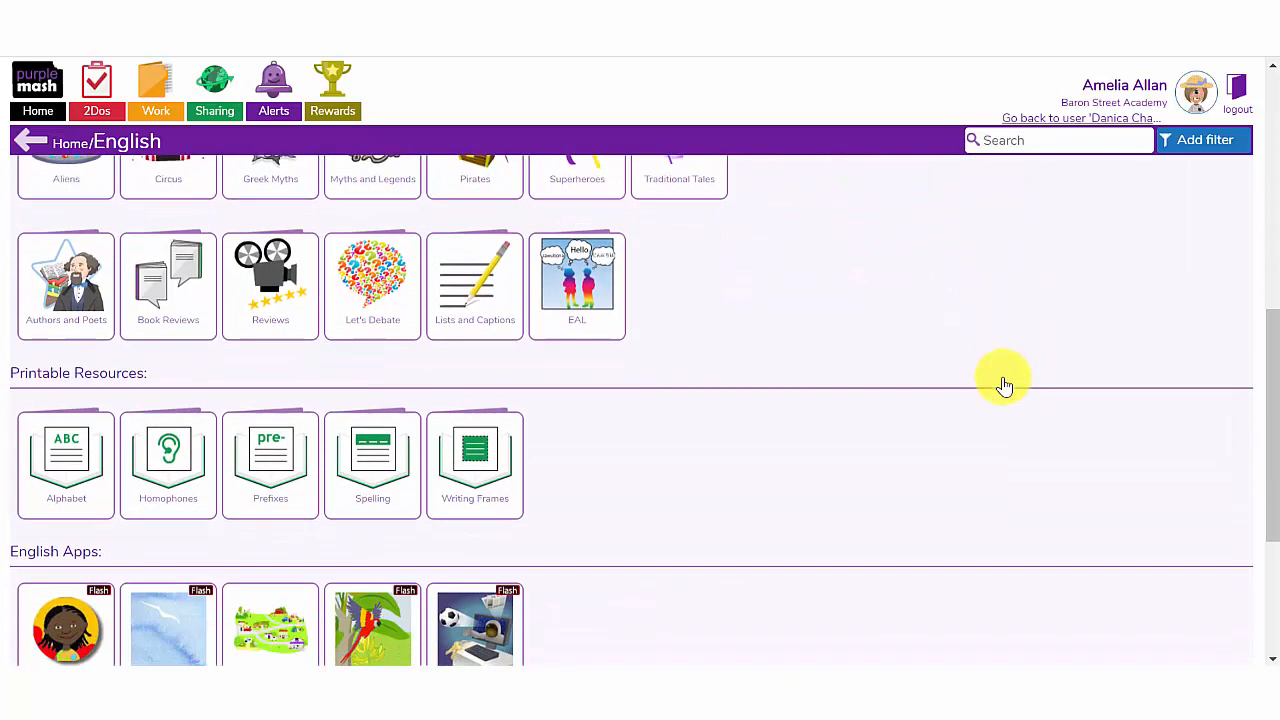
{"action": "scroll", "coordinate": [1004, 386], "scroll_direction": "down", "scroll_amount": 1}
{"action": "scroll", "coordinate": [1004, 386], "scroll_direction": "down", "scroll_amount": 1}
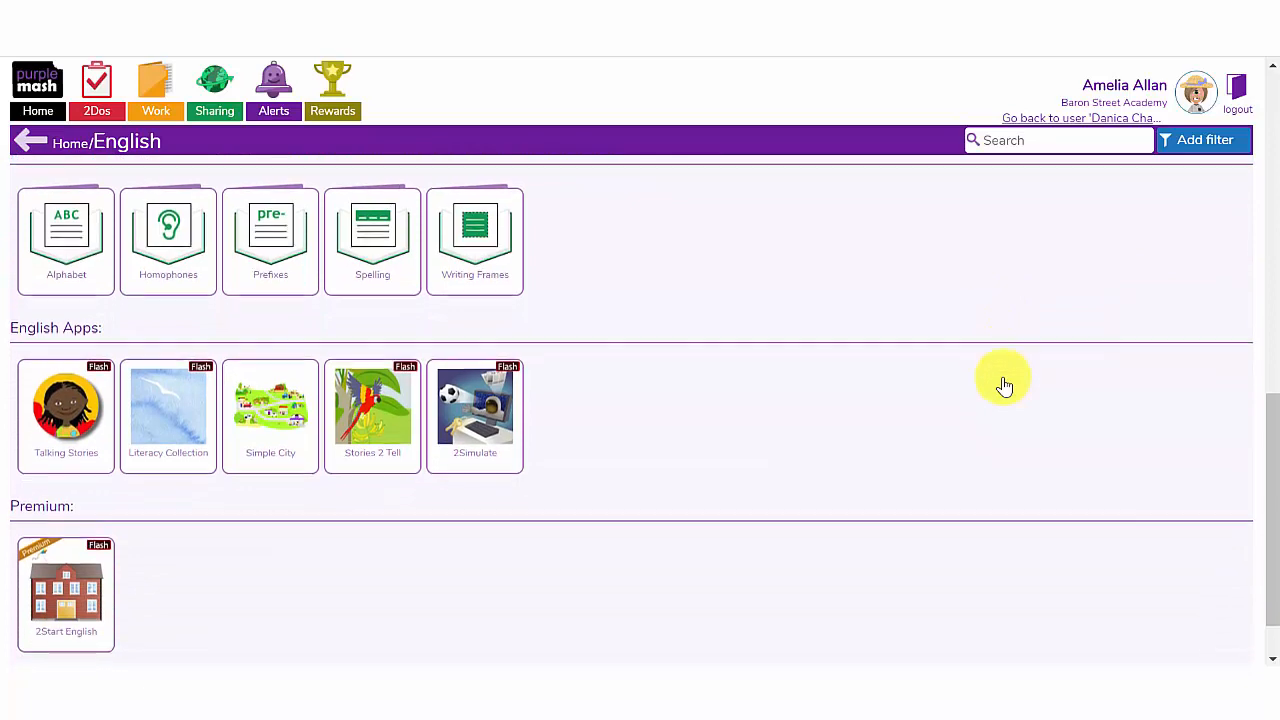